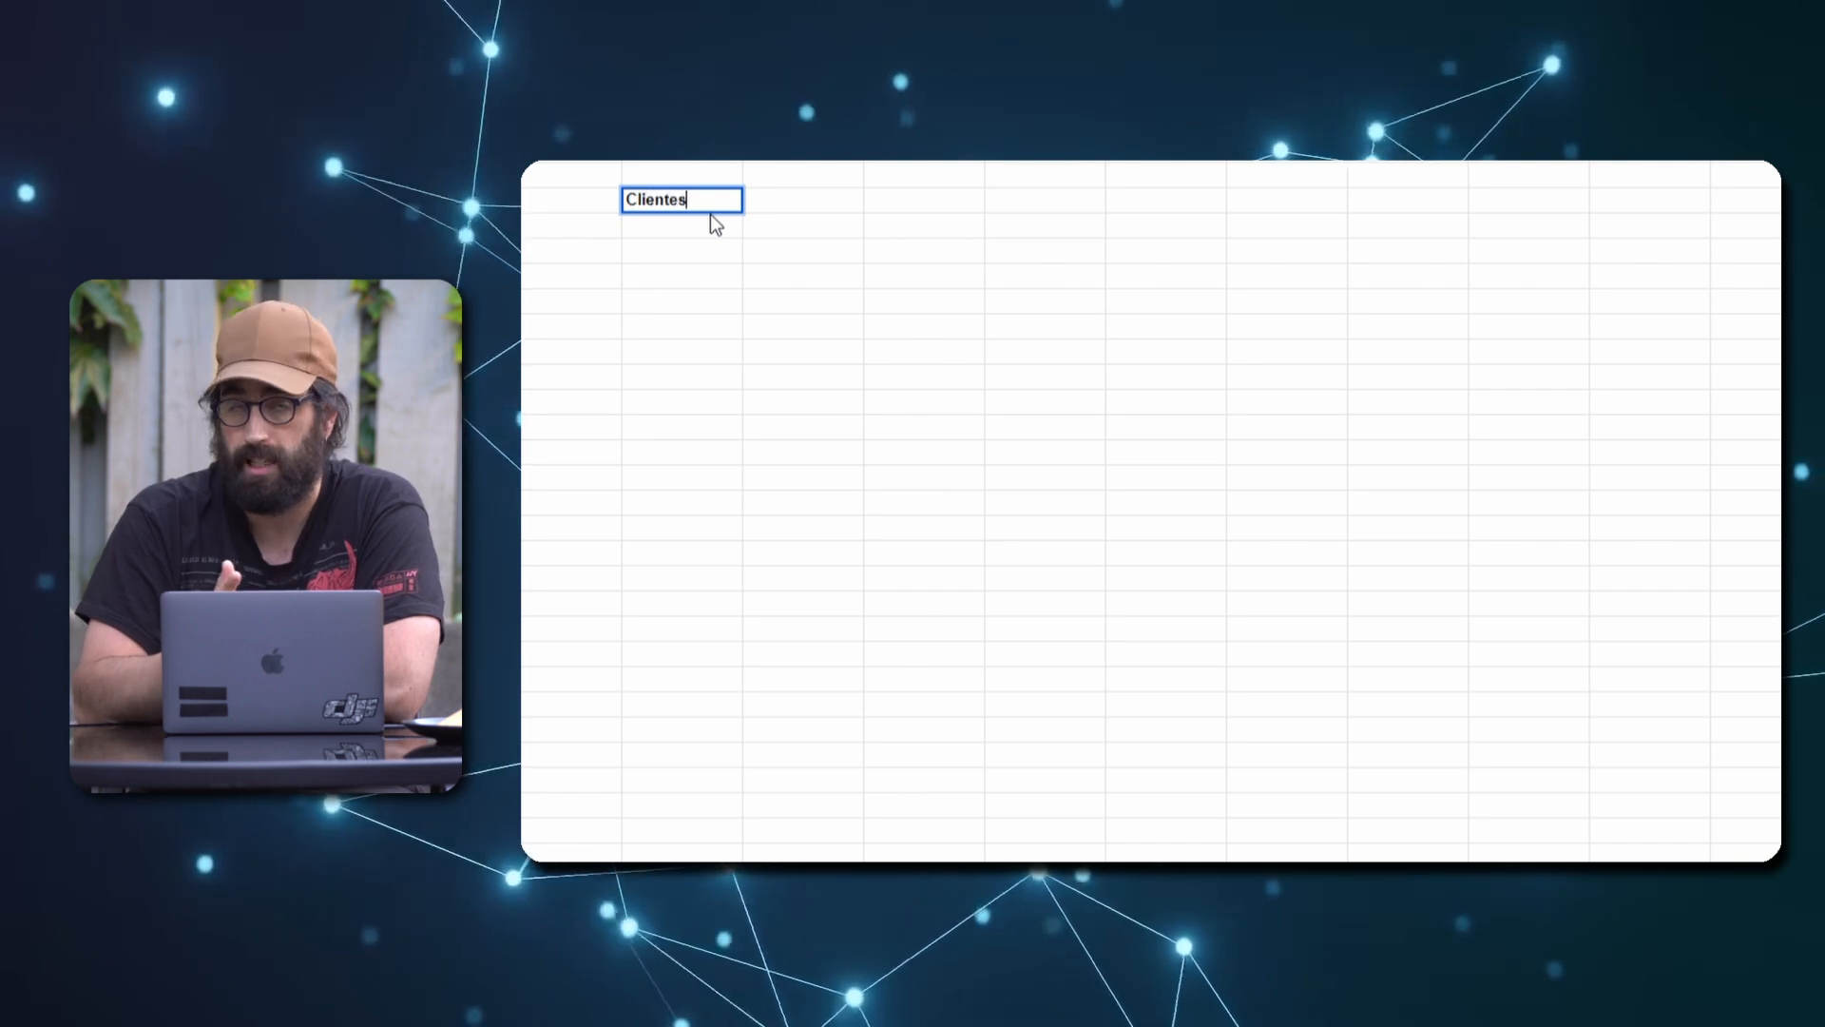
Enter the header row ID, Nombre, Apellidos, DNI, Teléfono and E-mail
type("ID")
key("Tab")
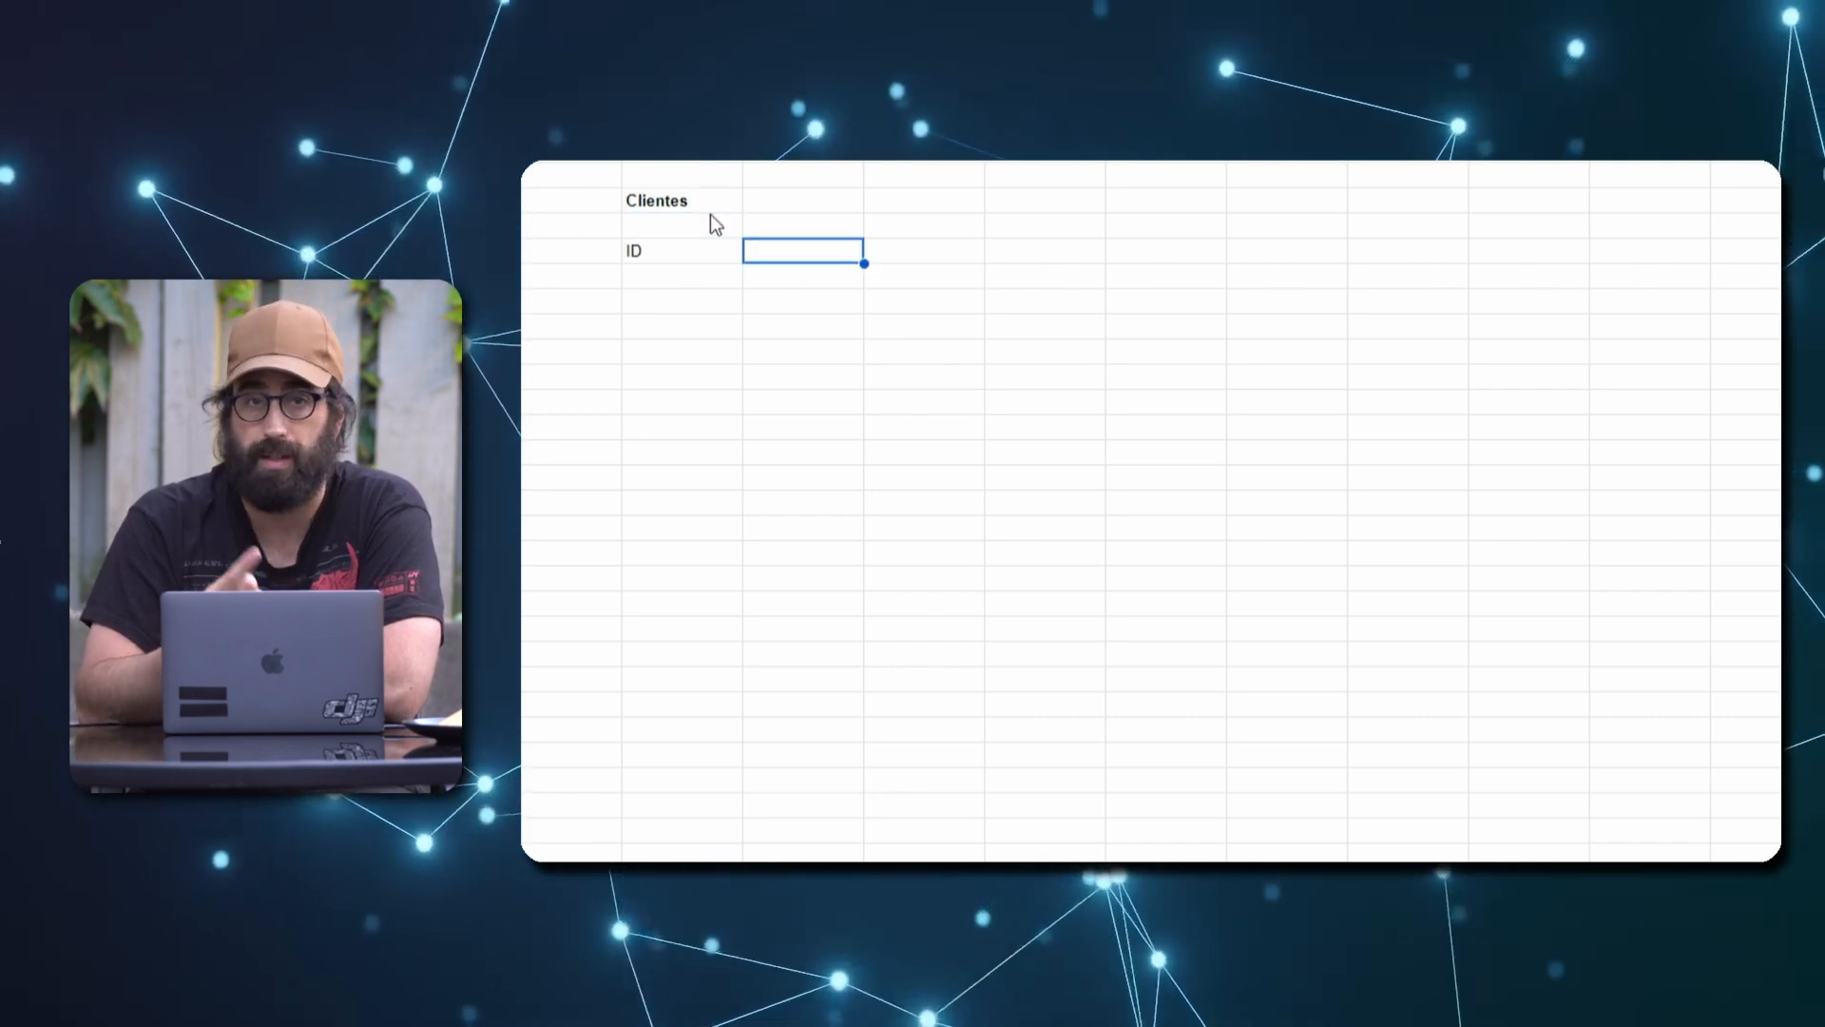
type("Nombre")
key("Tab")
type("Apellidos")
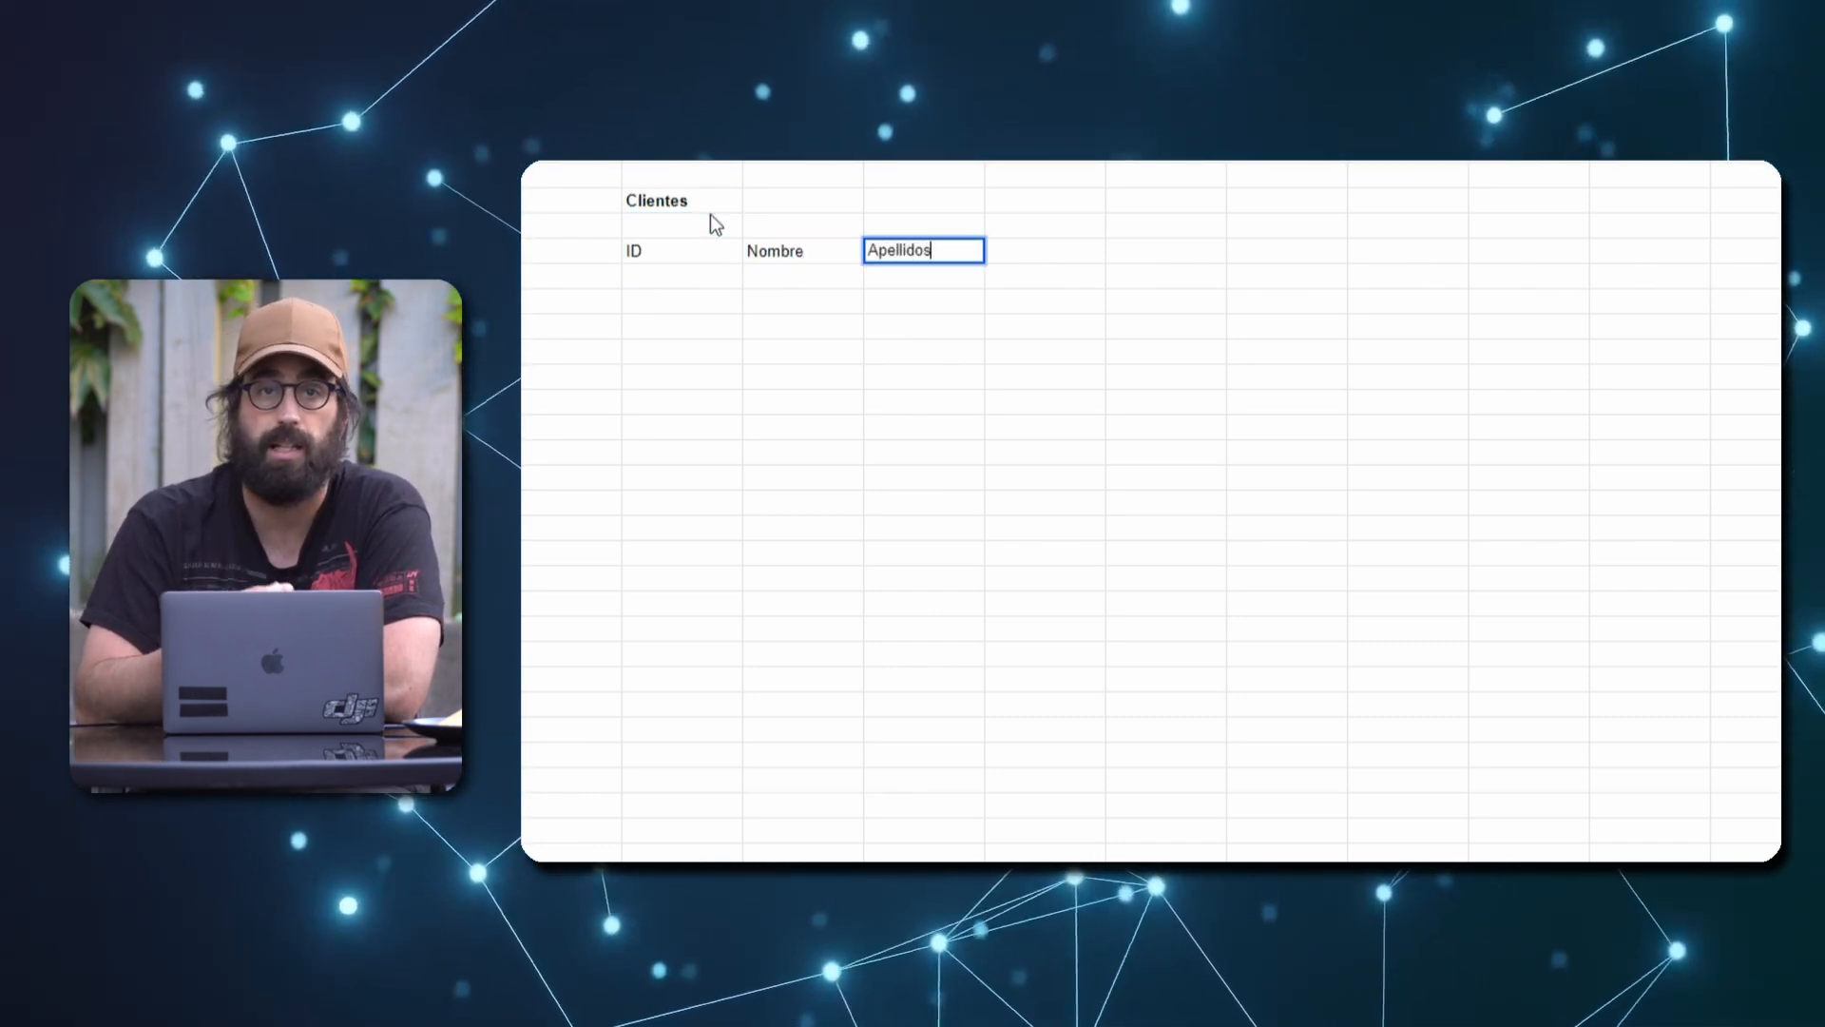
key("Tab")
type("DNI")
key("Tab")
type("Teléfono")
key("Tab")
type("E-mail")
key("Return")
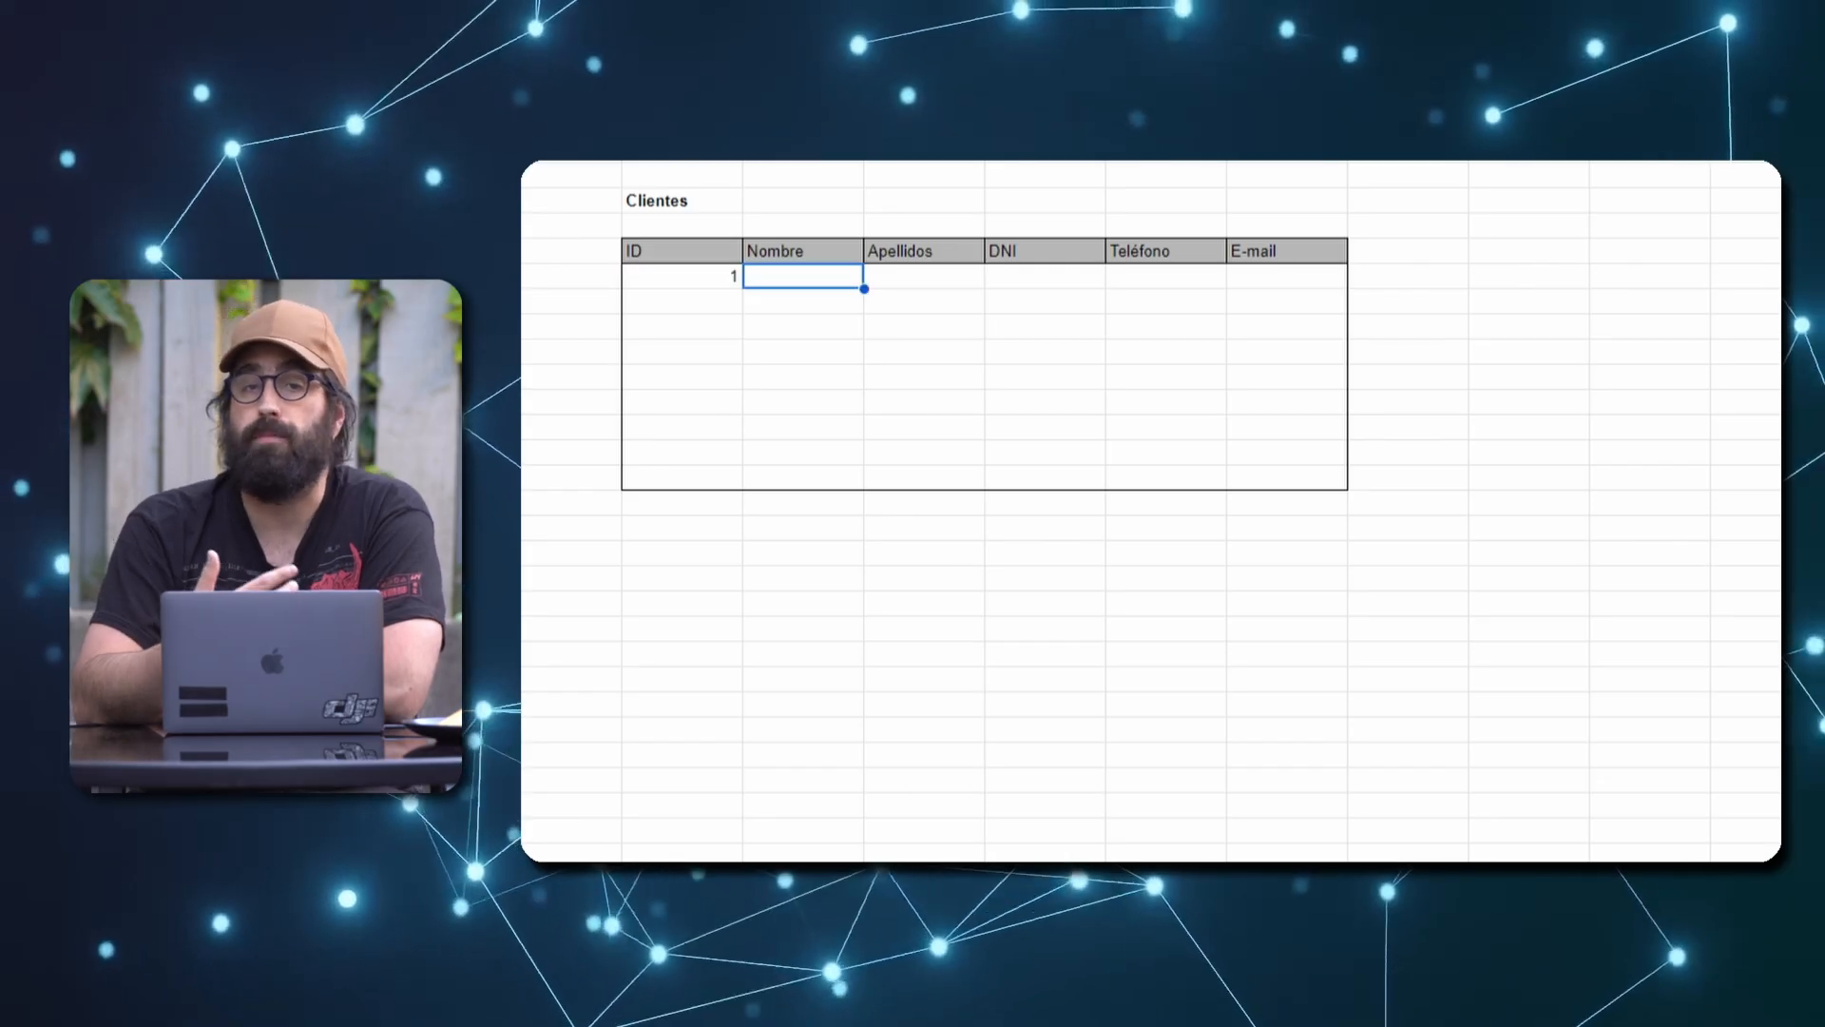
Fill in a sample client's first name, surname, DNI, phone number and the start of an e-mail
type("Daniel")
key("Tab")
type("Aparicio")
key("Tab")
type("9999999N")
key("Tab")
type("616616161")
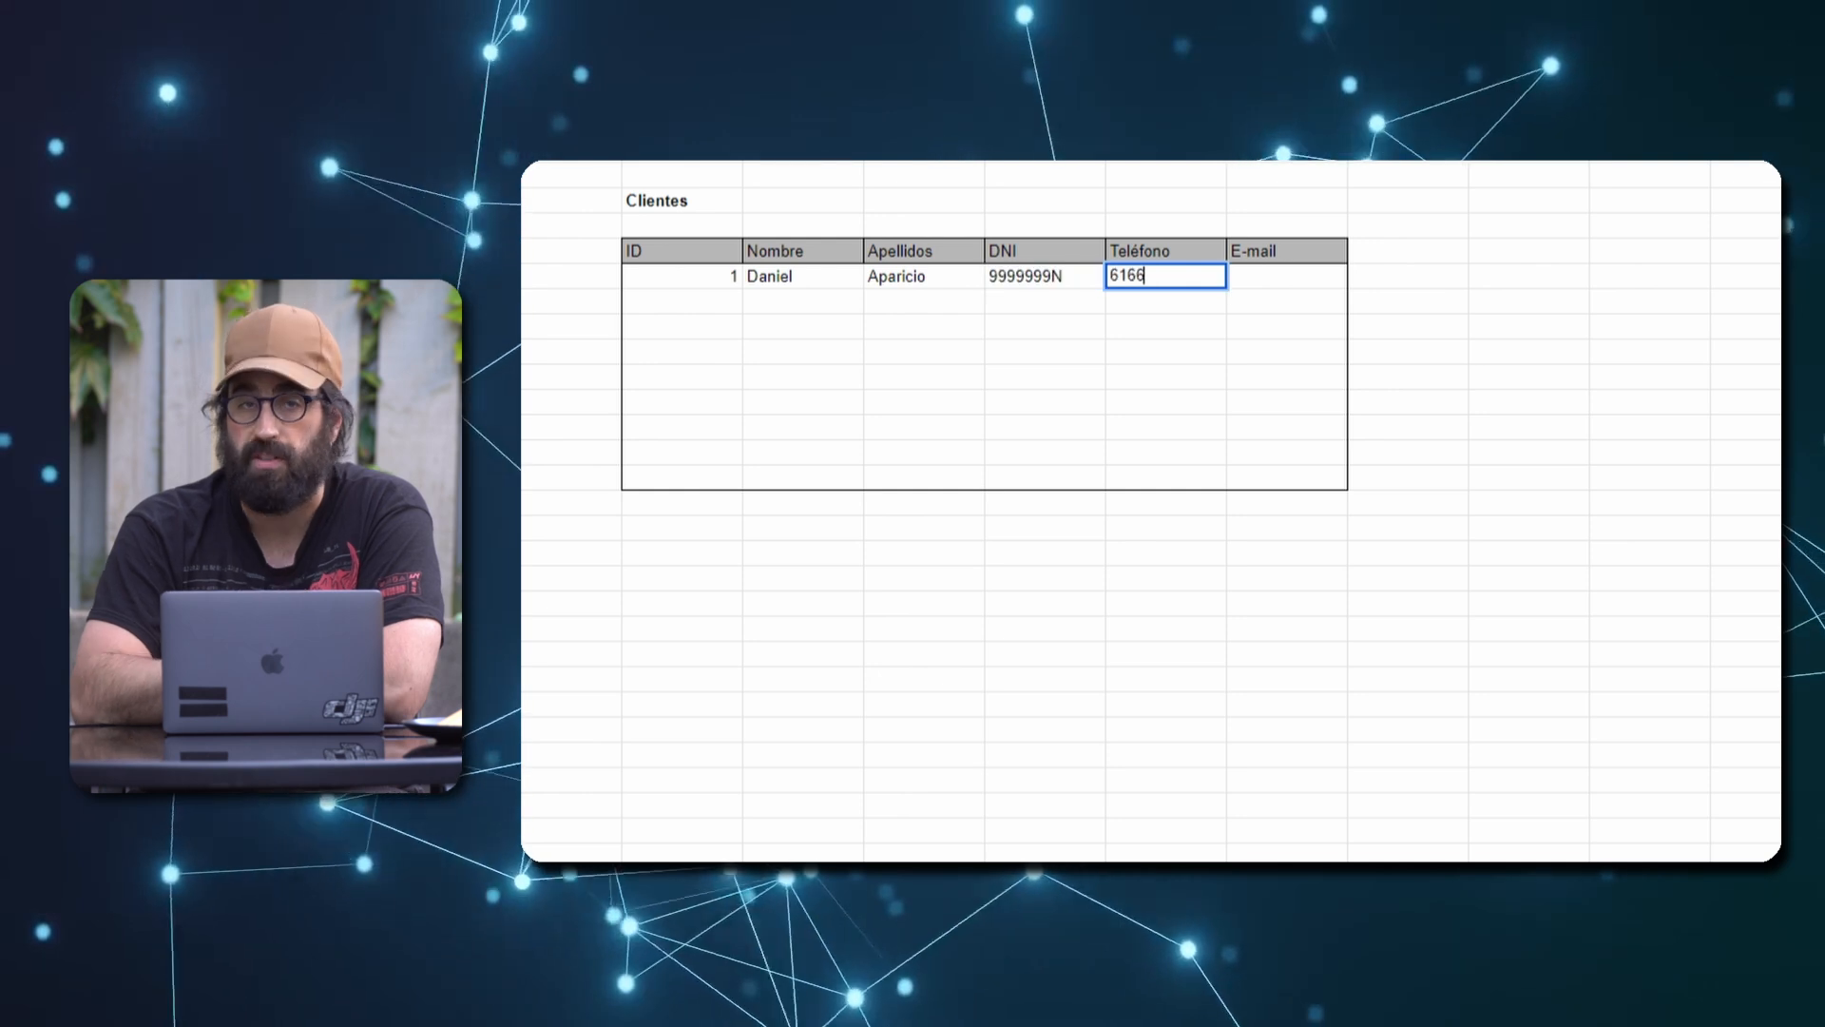
key("Tab")
type("miemail@")
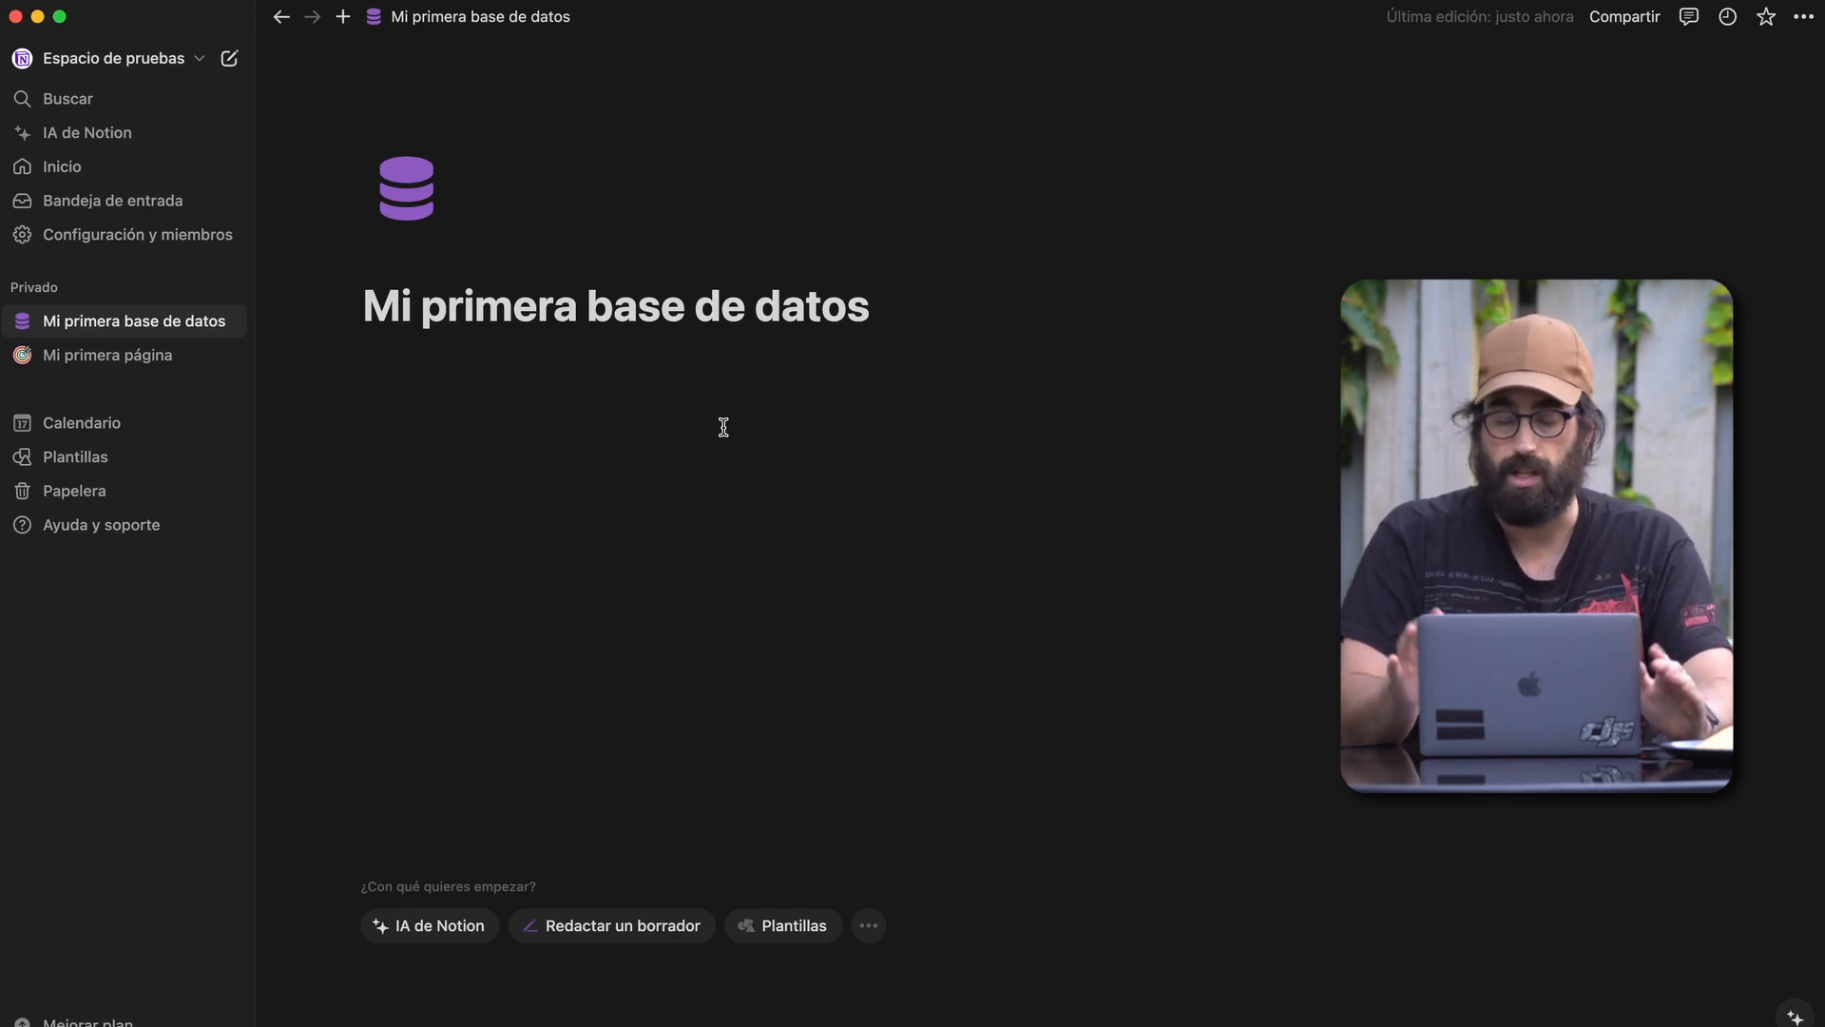
Insert a 'Base de datos: integrada' table on the empty line under the page title
left_click(724, 427)
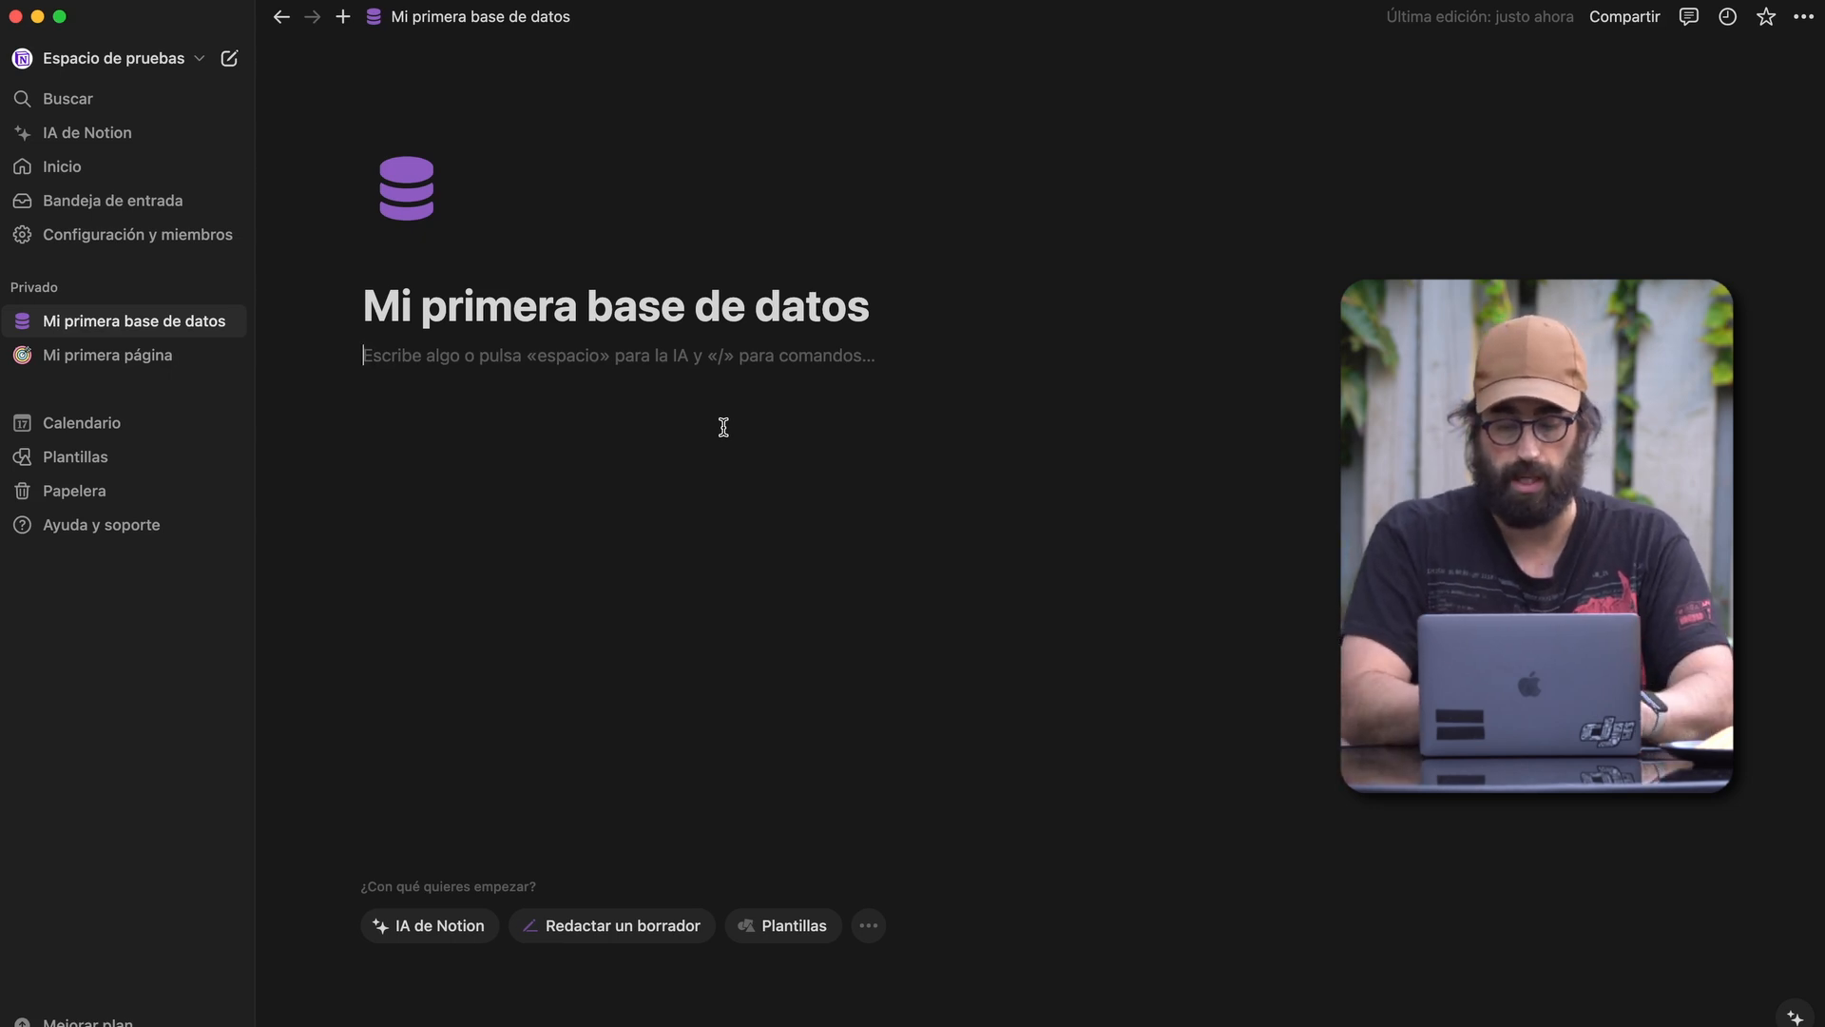
type("/")
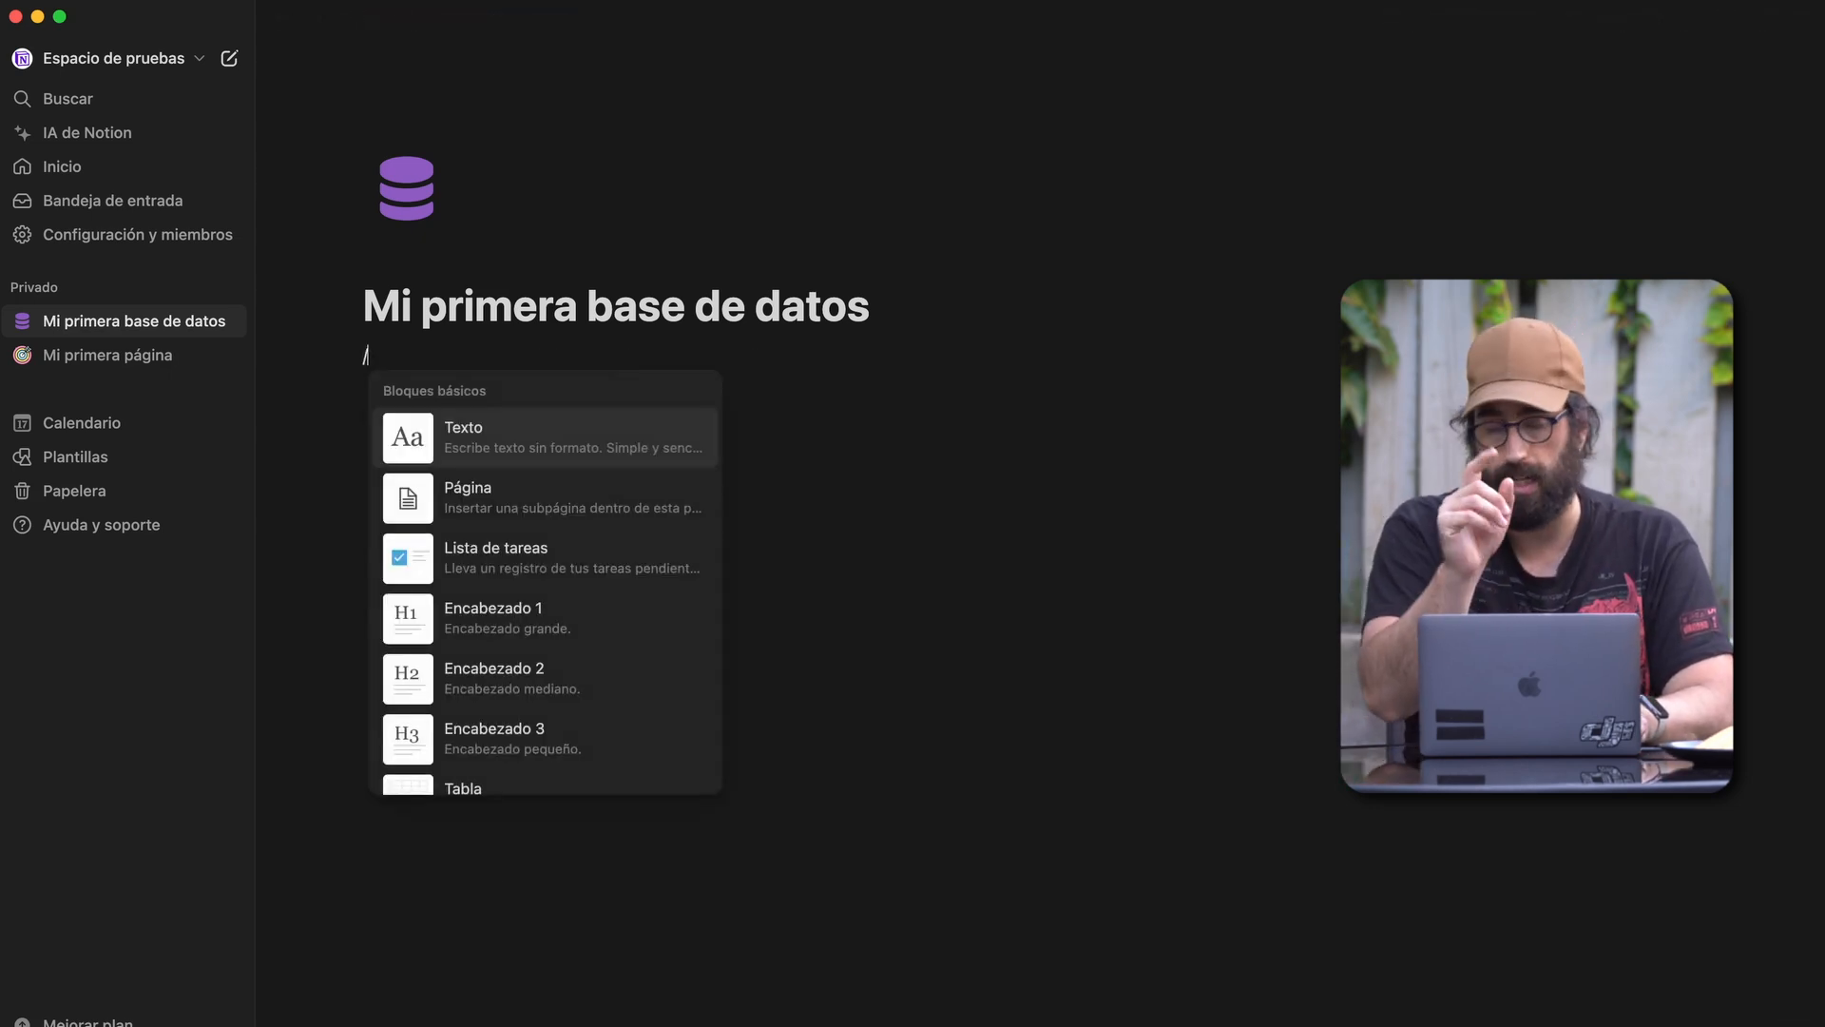
type("base")
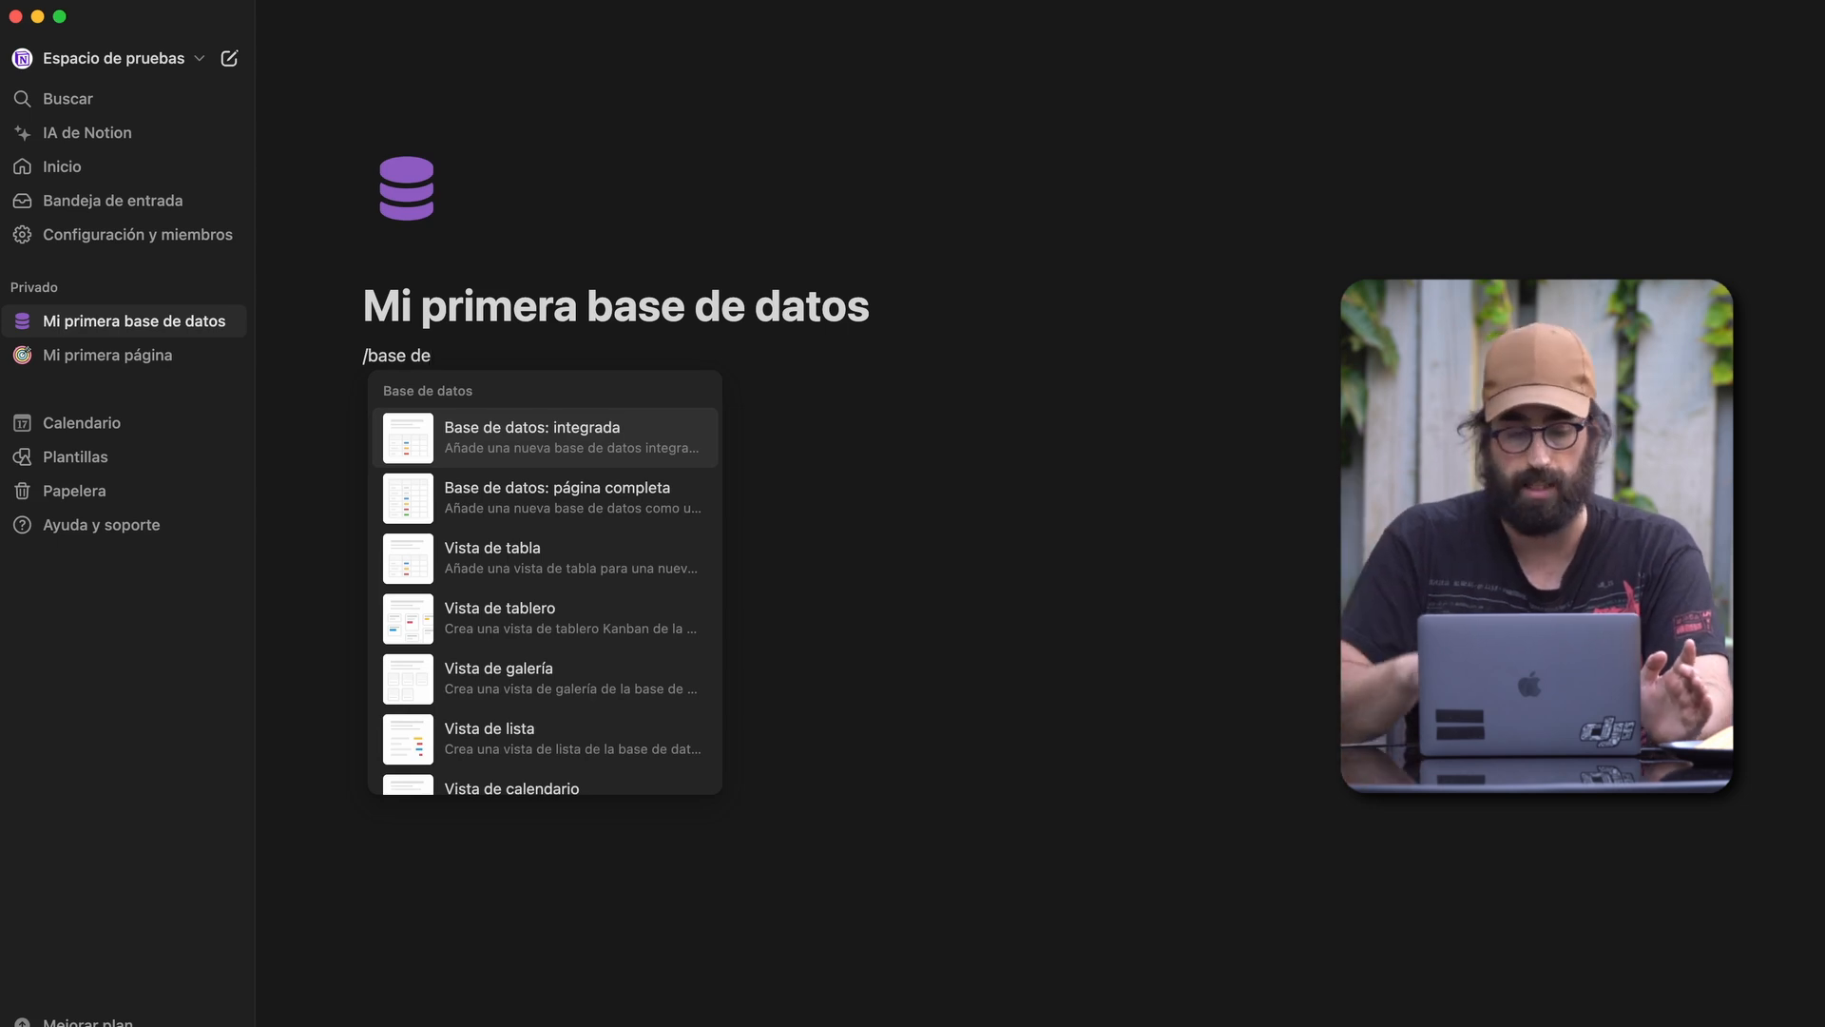
type("de")
left_click(436, 438)
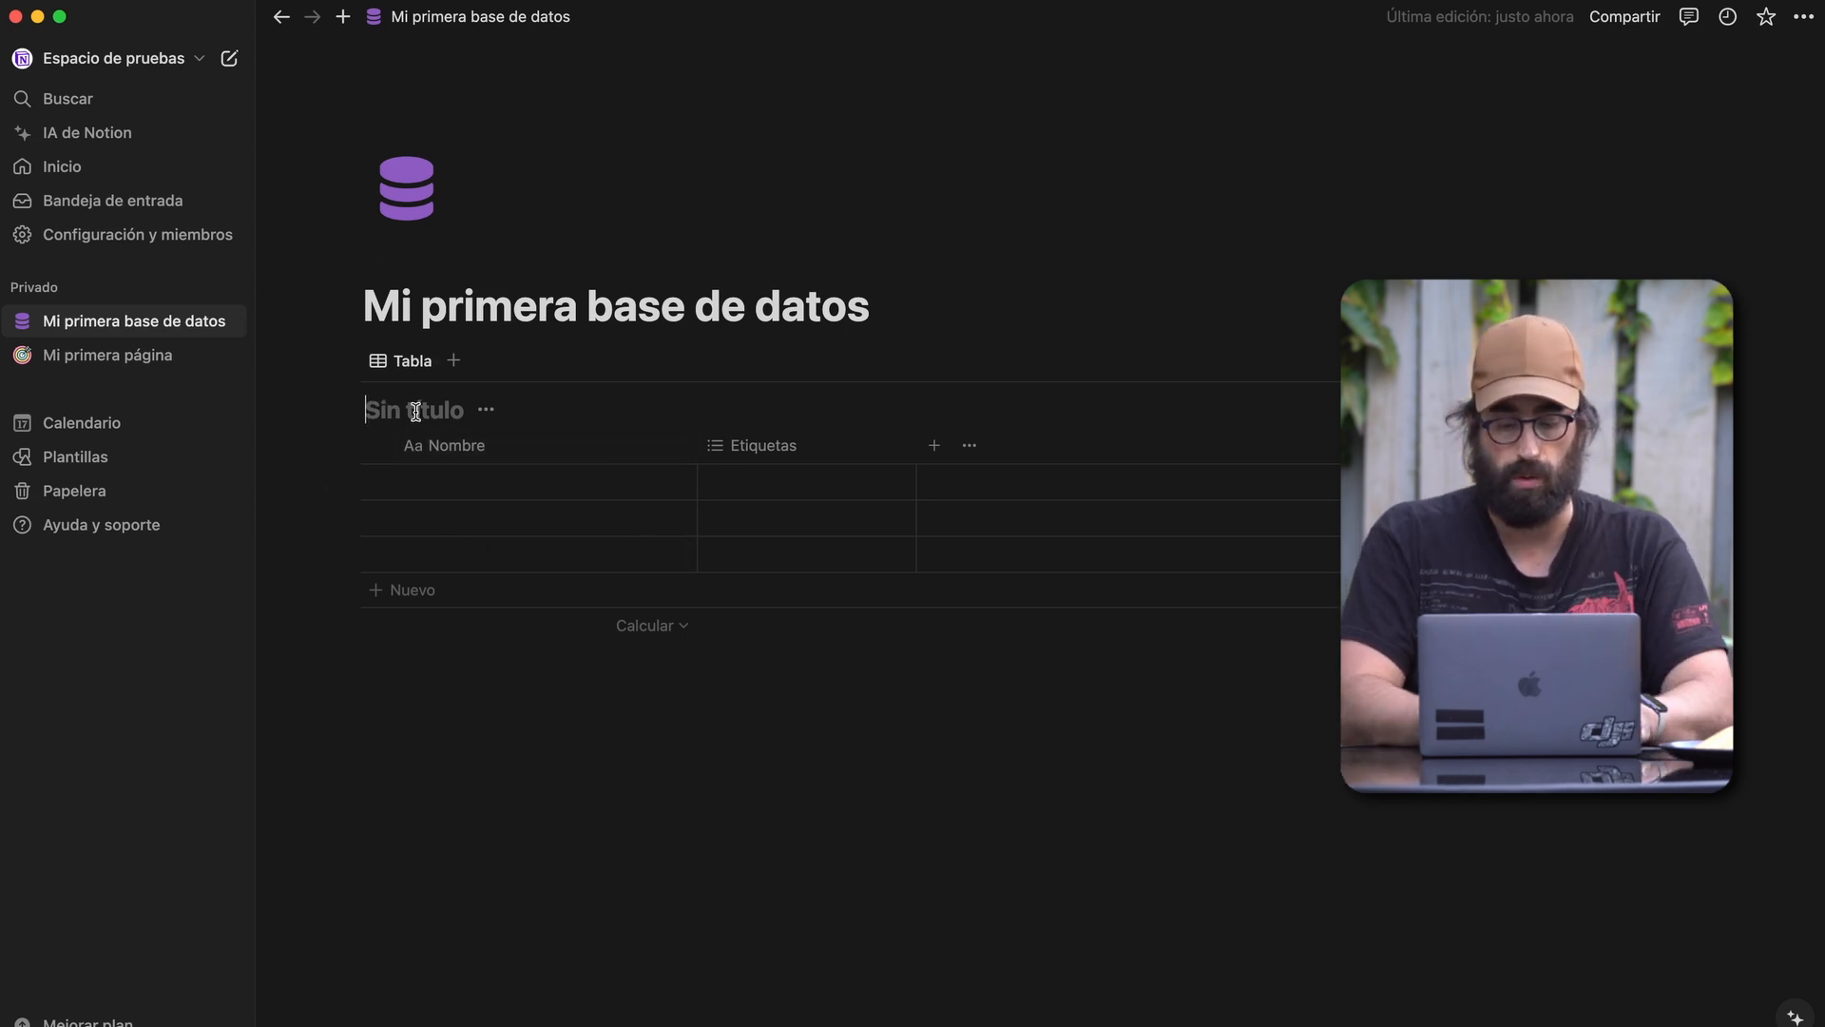
Type 'Nueva base de datos' as the inline database's title
type("Nueva base de dat")
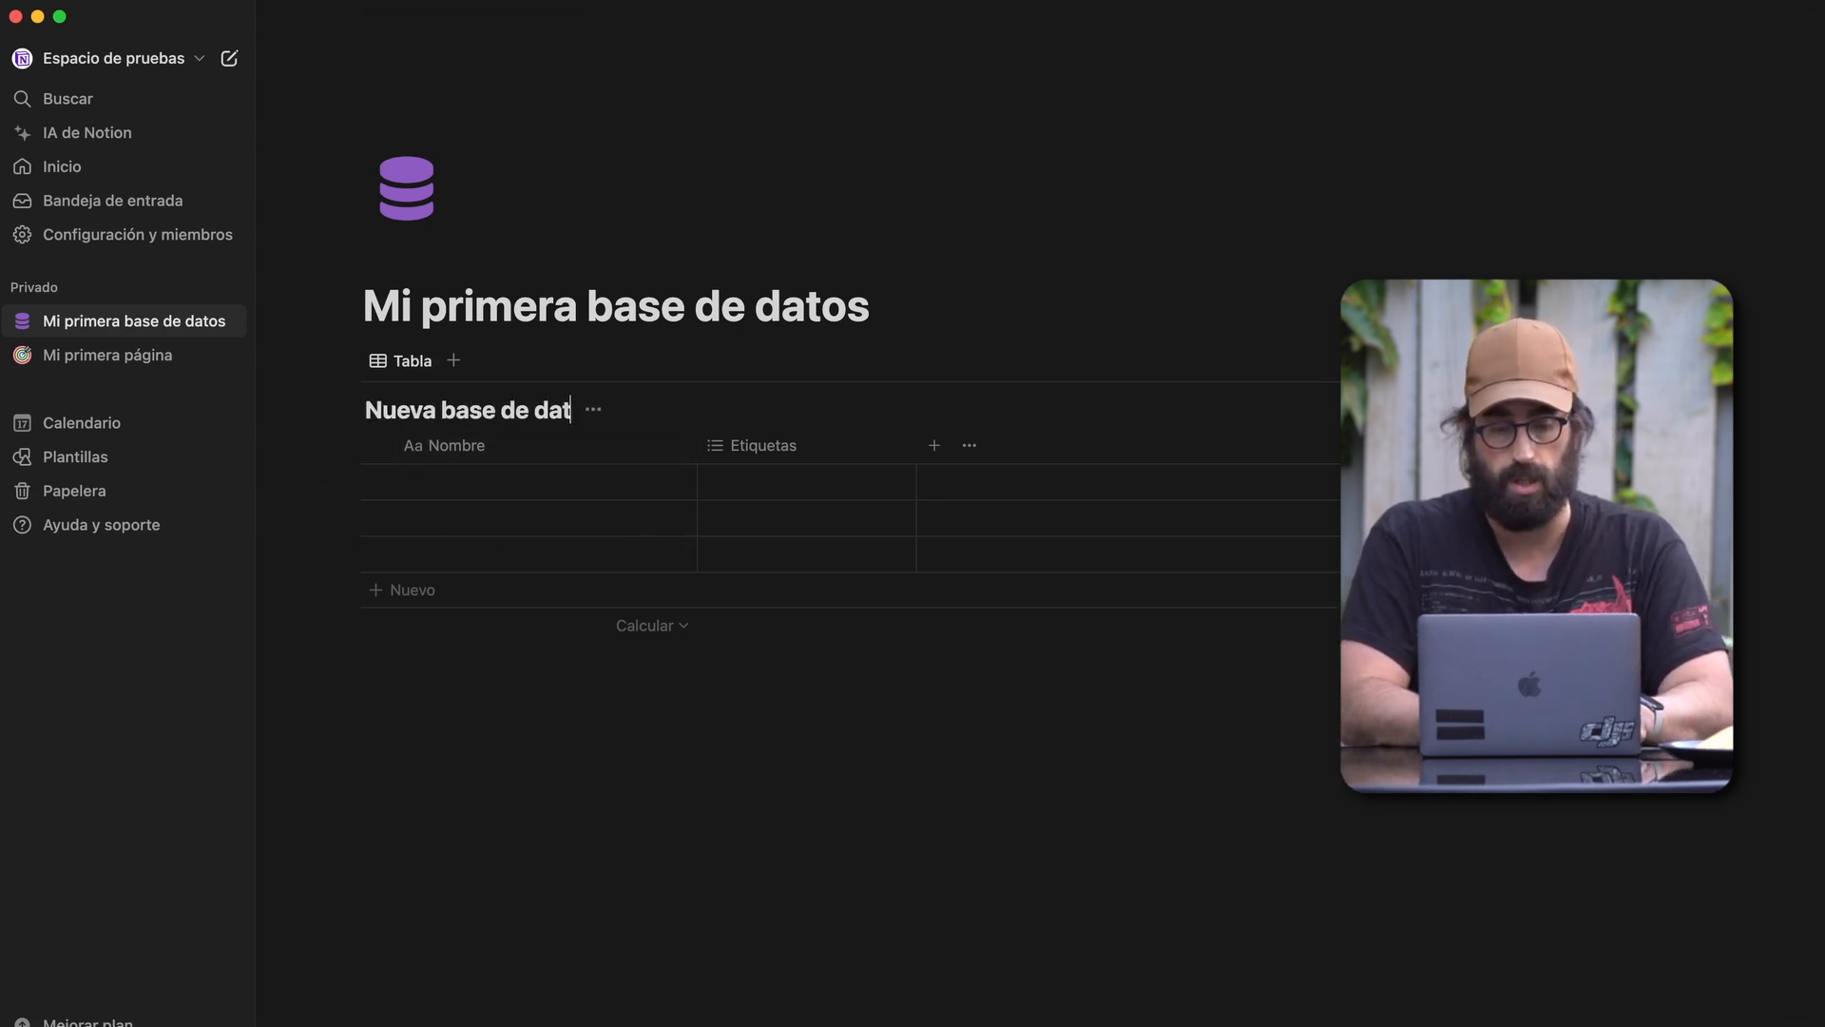
type("os")
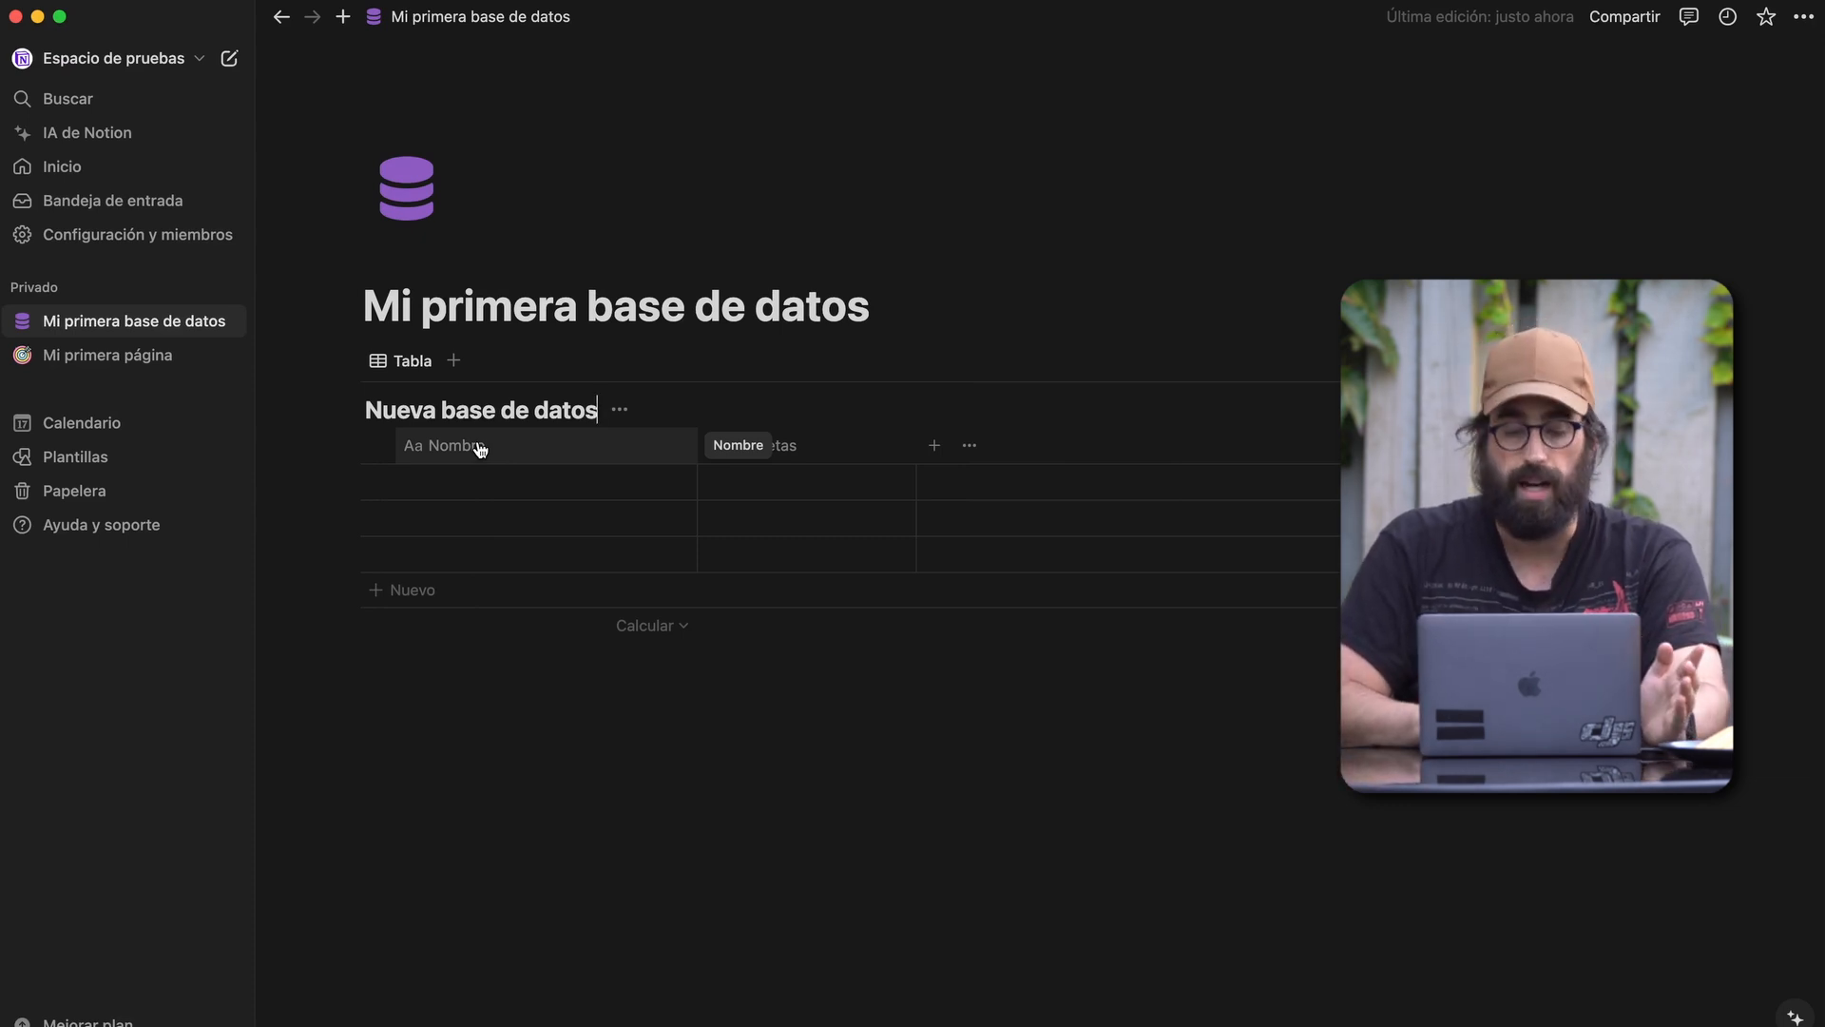
Delete the Etiquetas property and confirm its removal, leaving only Nombre
left_click(791, 445)
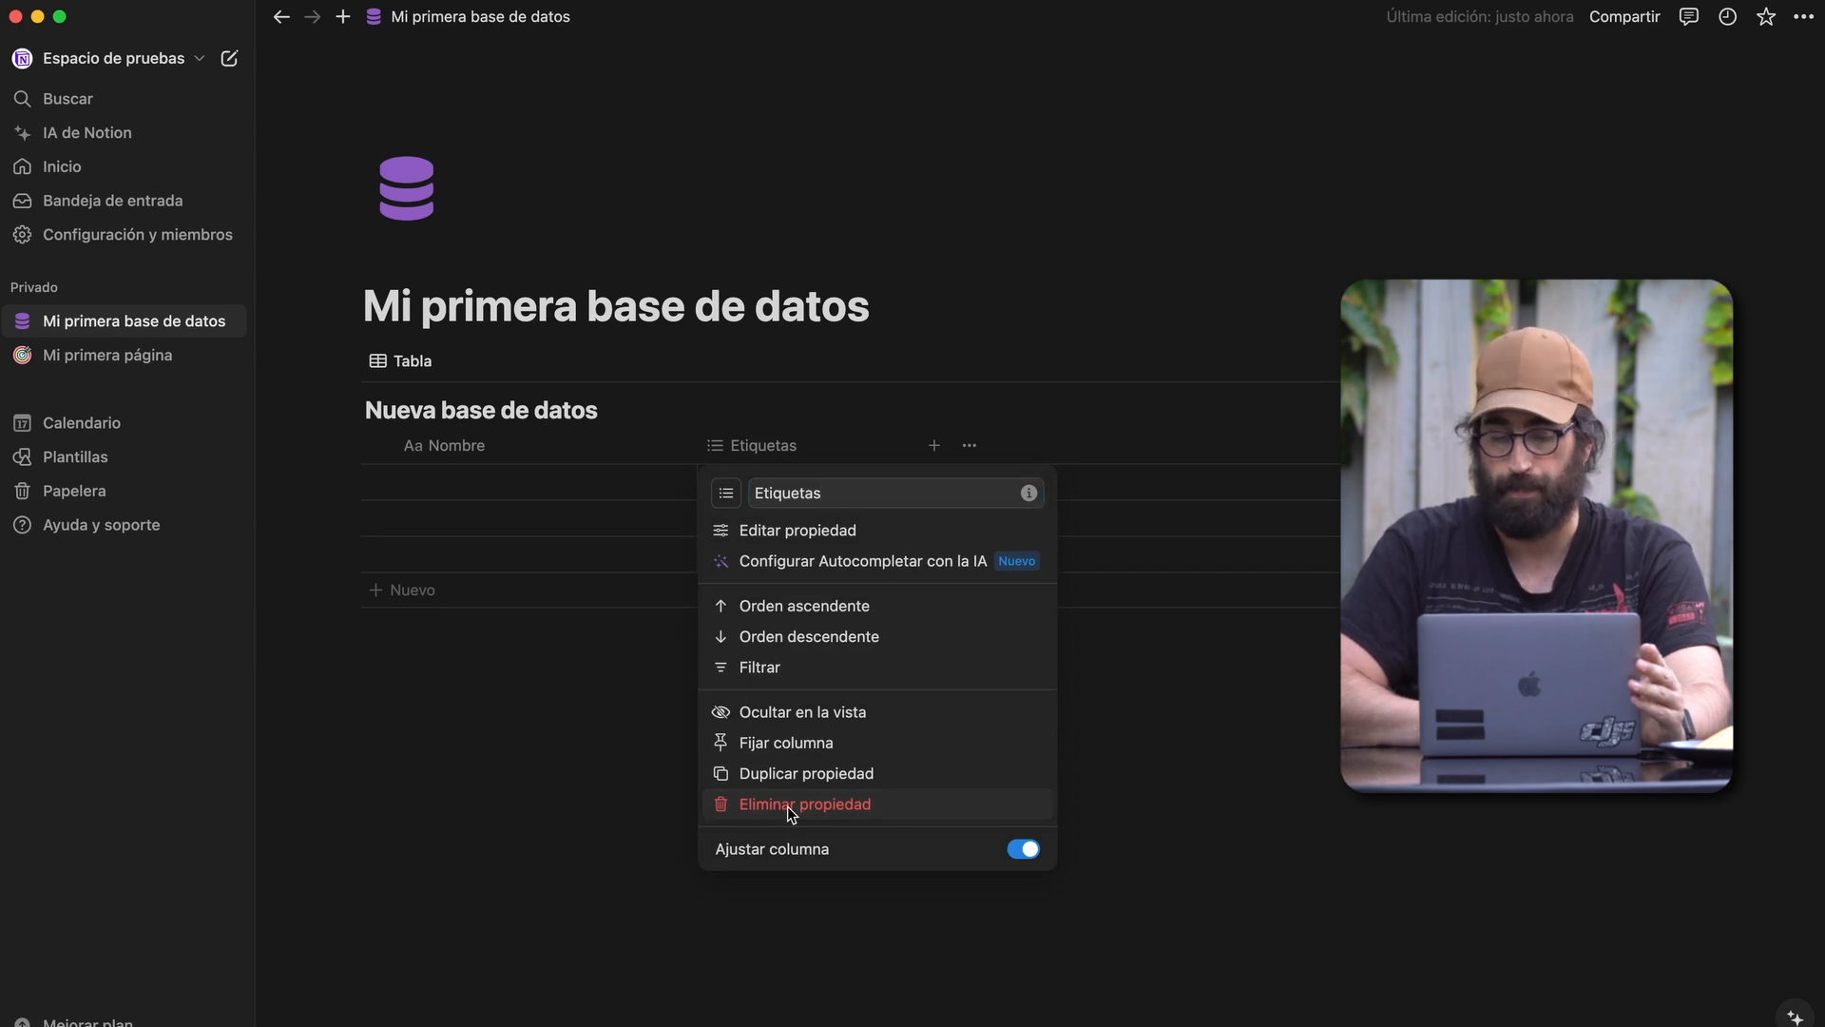
left_click(788, 806)
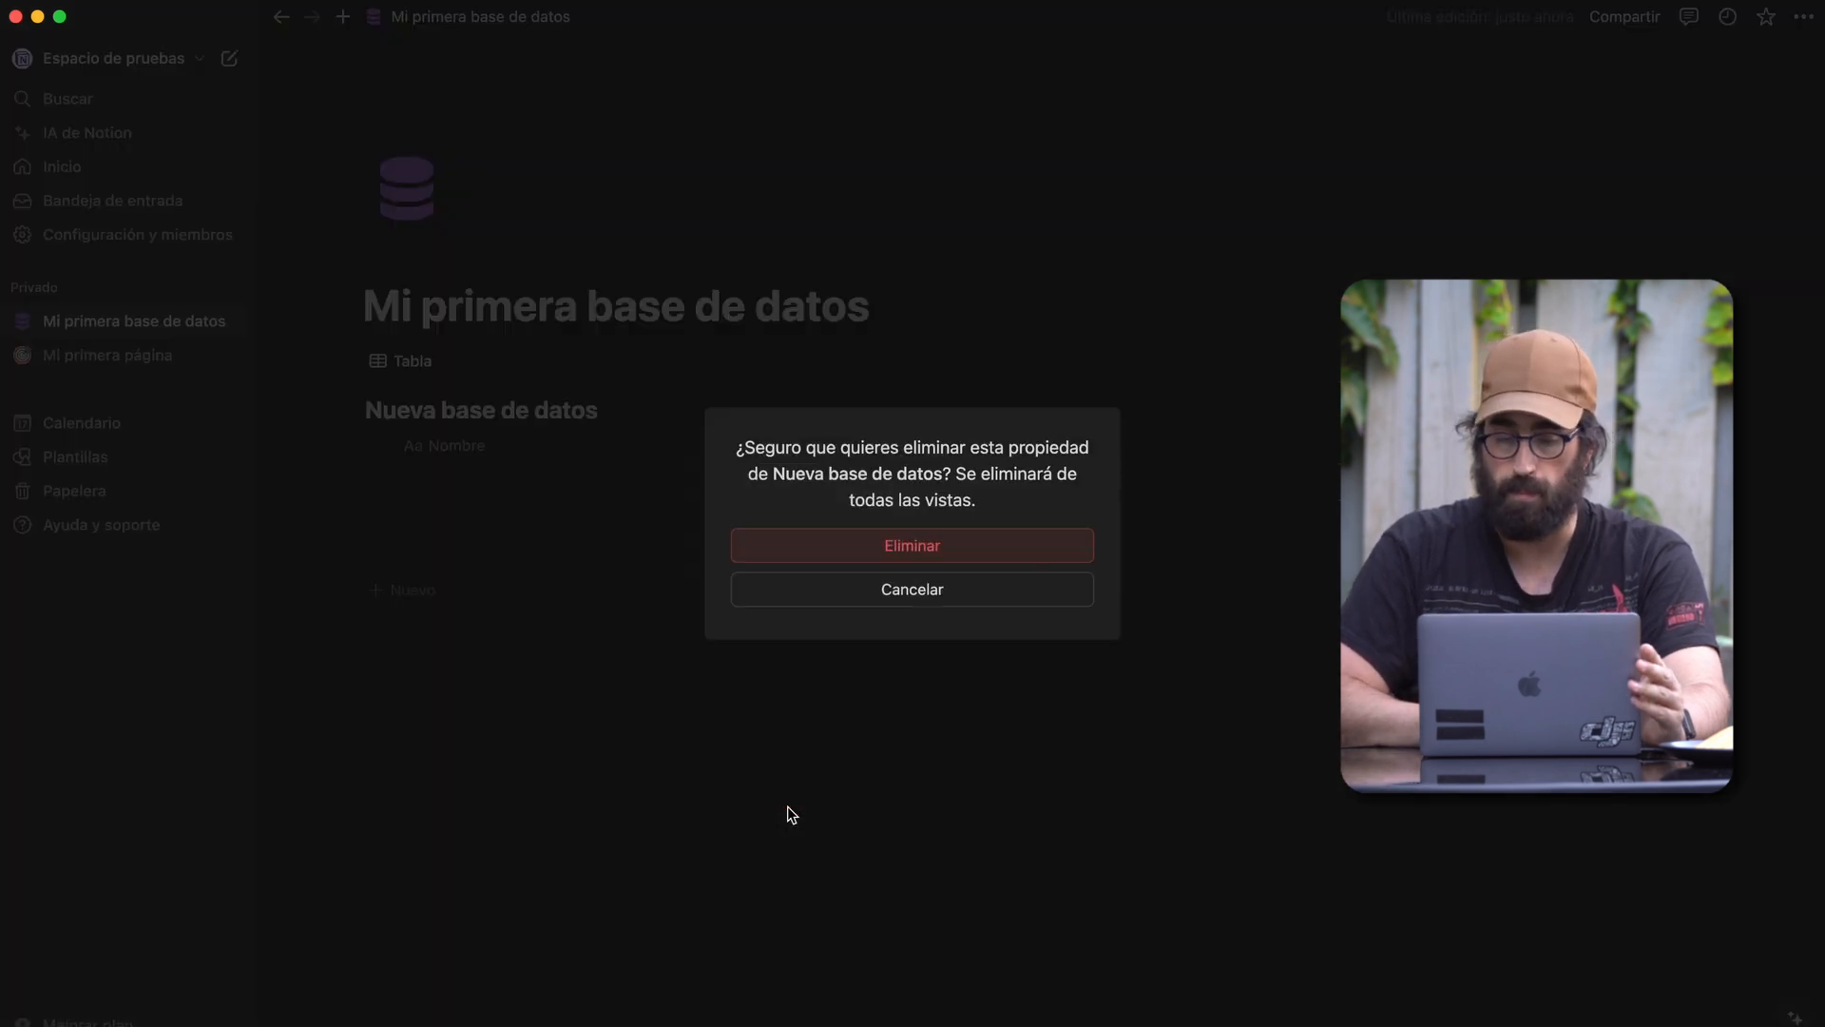
left_click(872, 550)
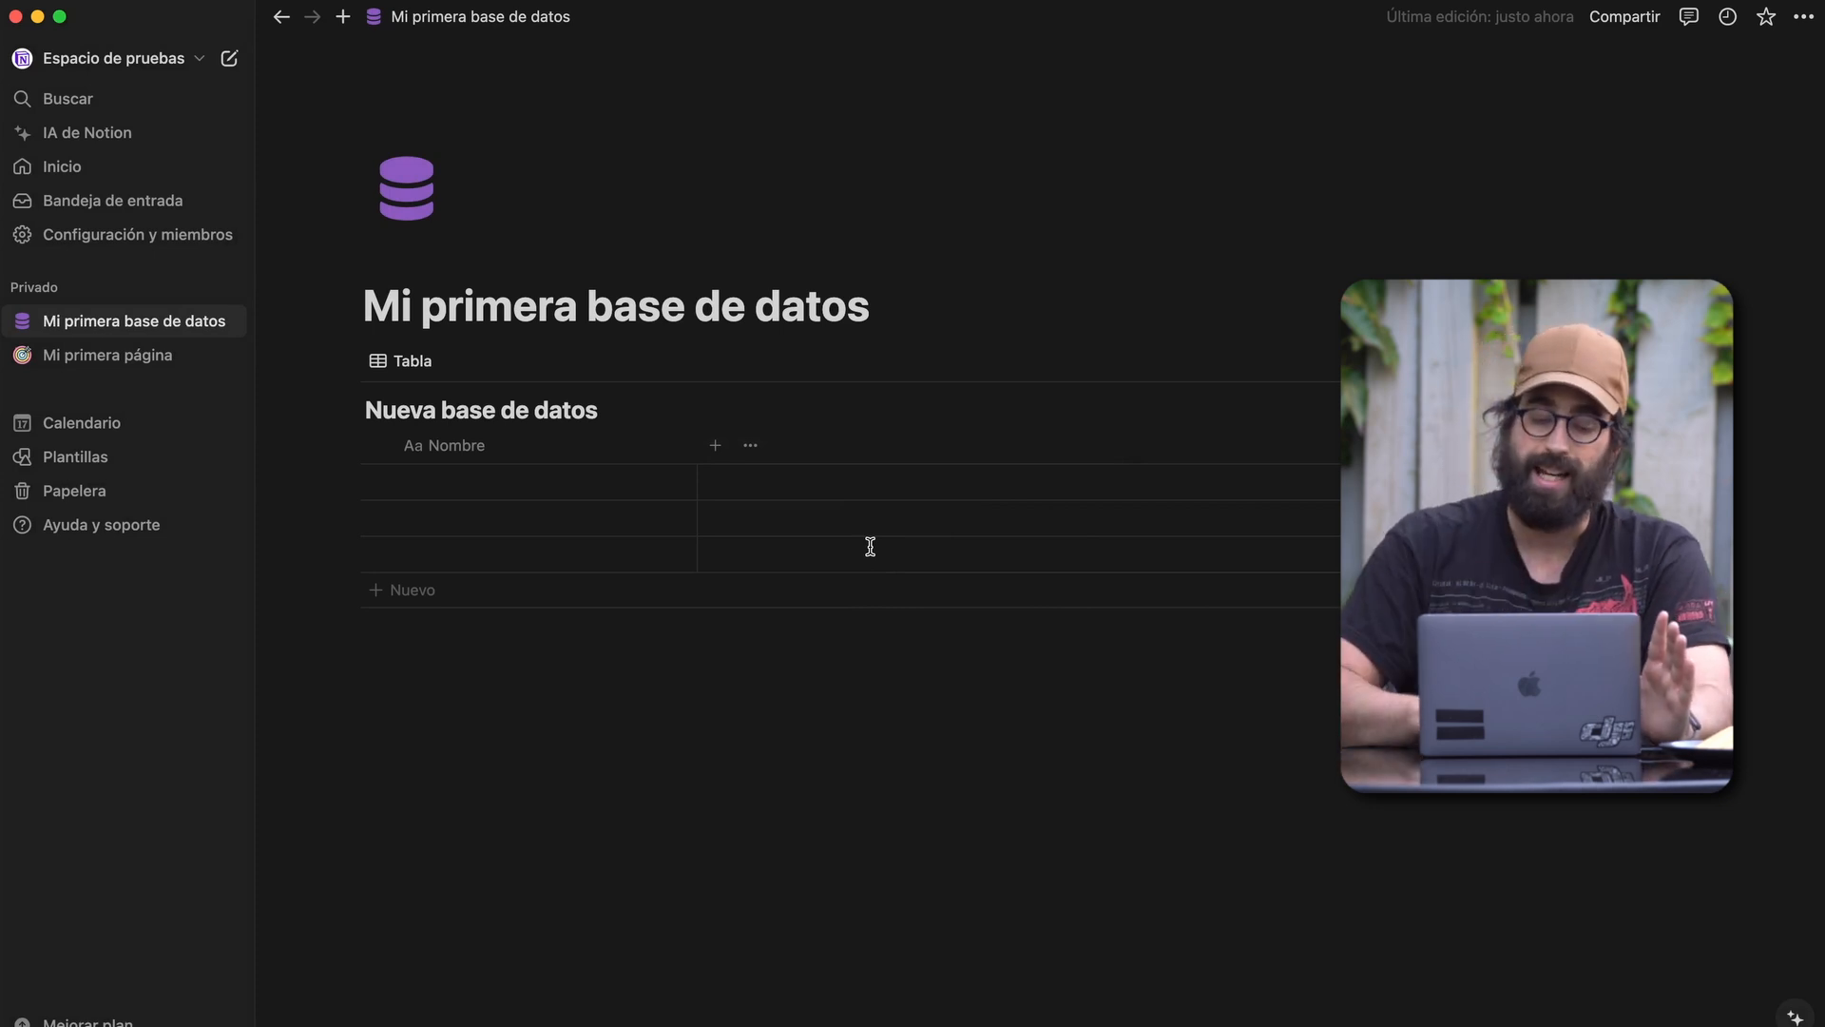
Add a new property of type Fecha to the table
left_click(714, 453)
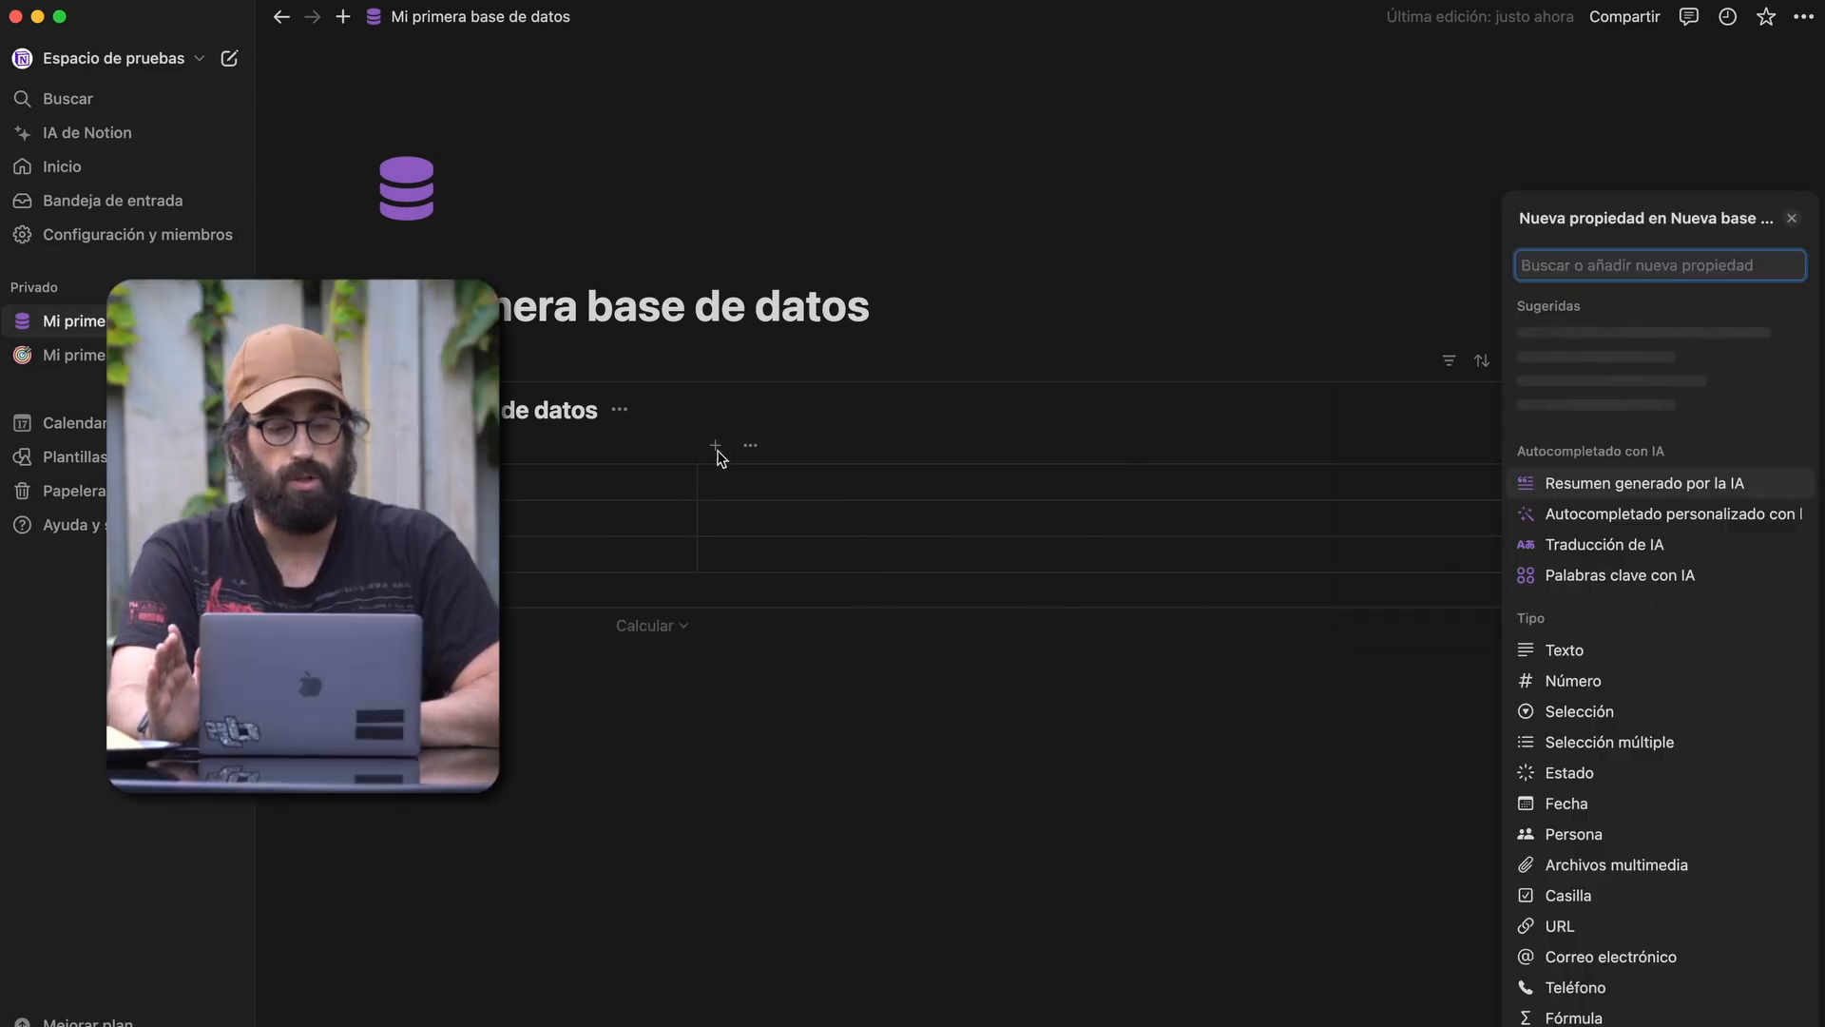
scroll(1683, 694, "down", 3)
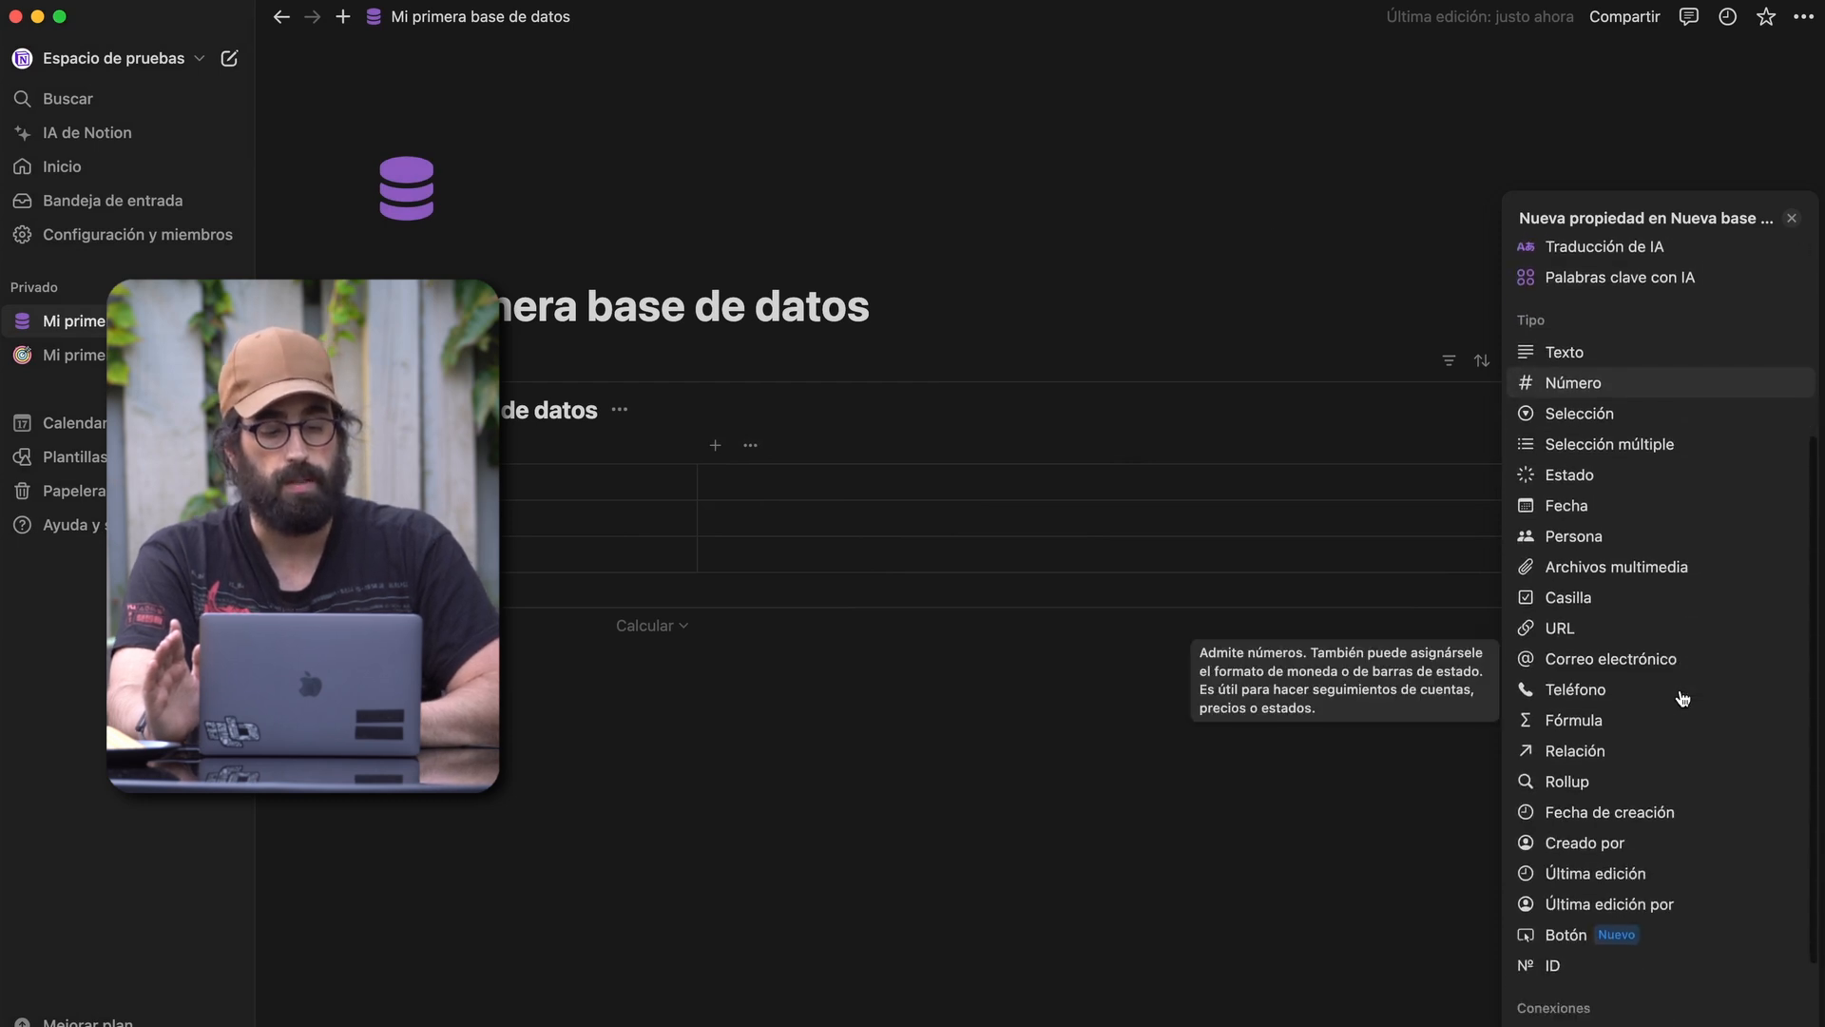
scroll(1682, 699, "up", 1)
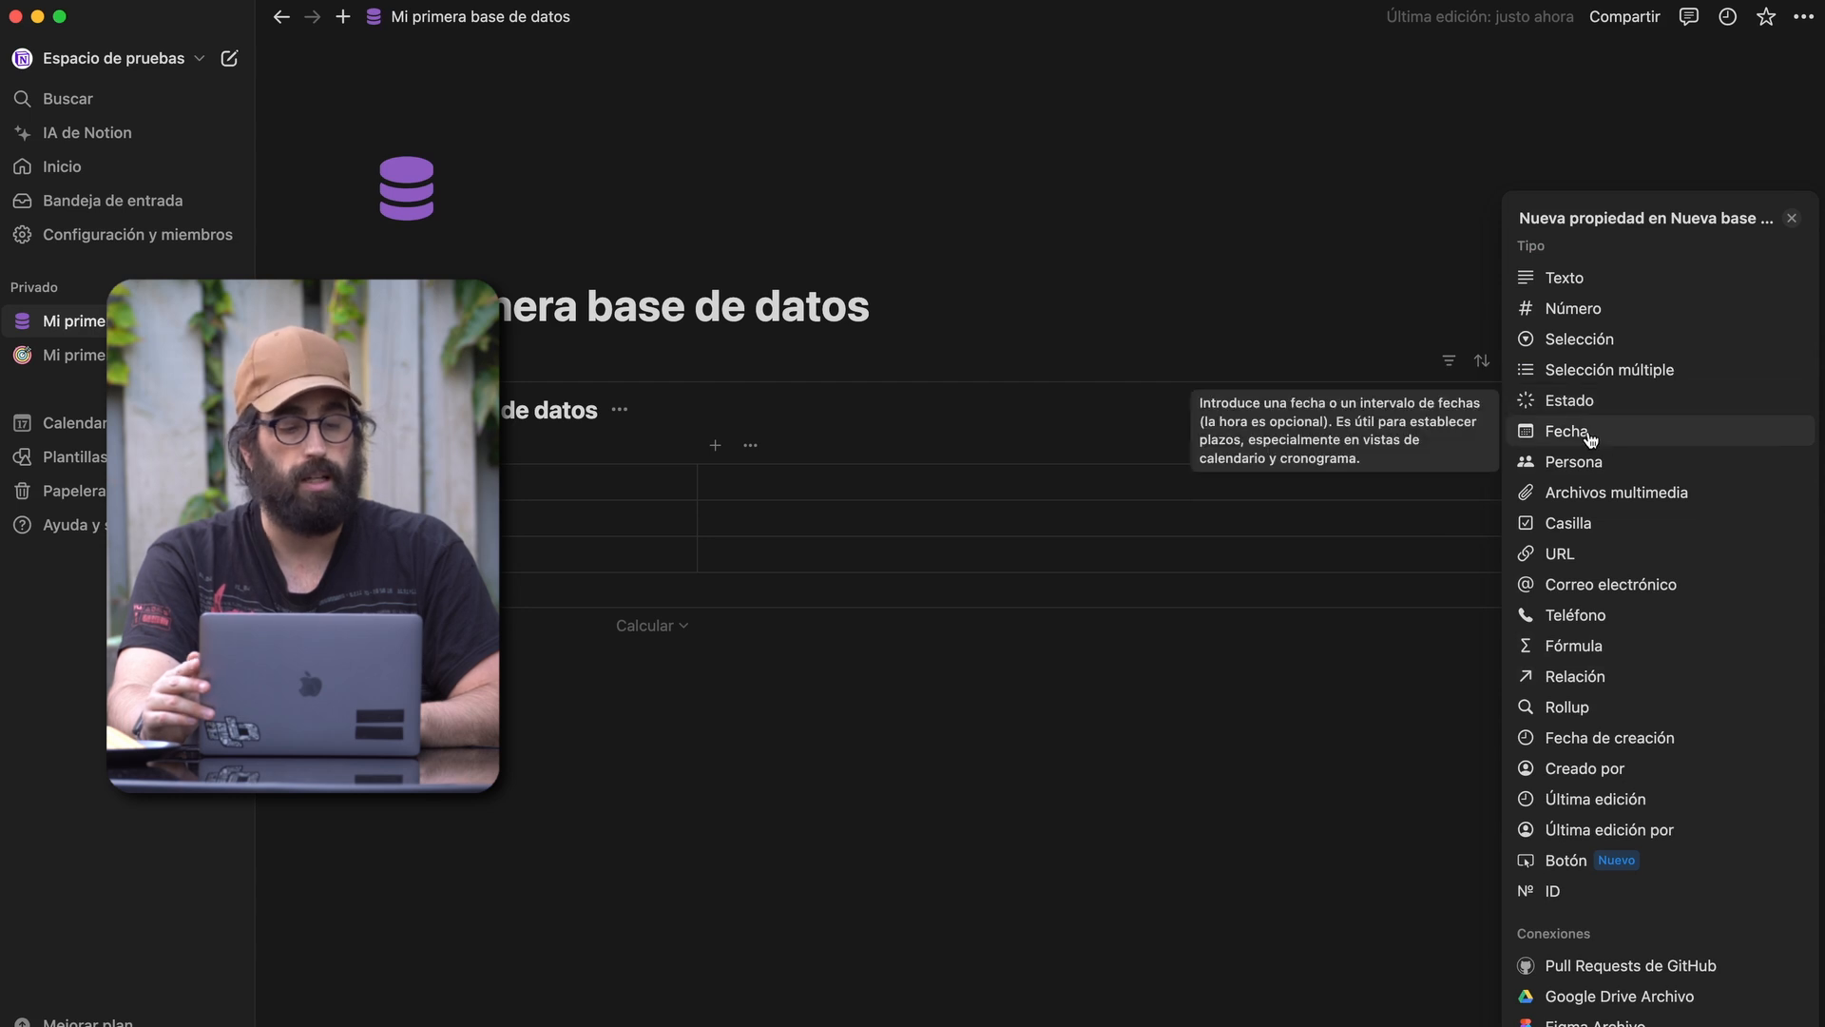
left_click(1589, 437)
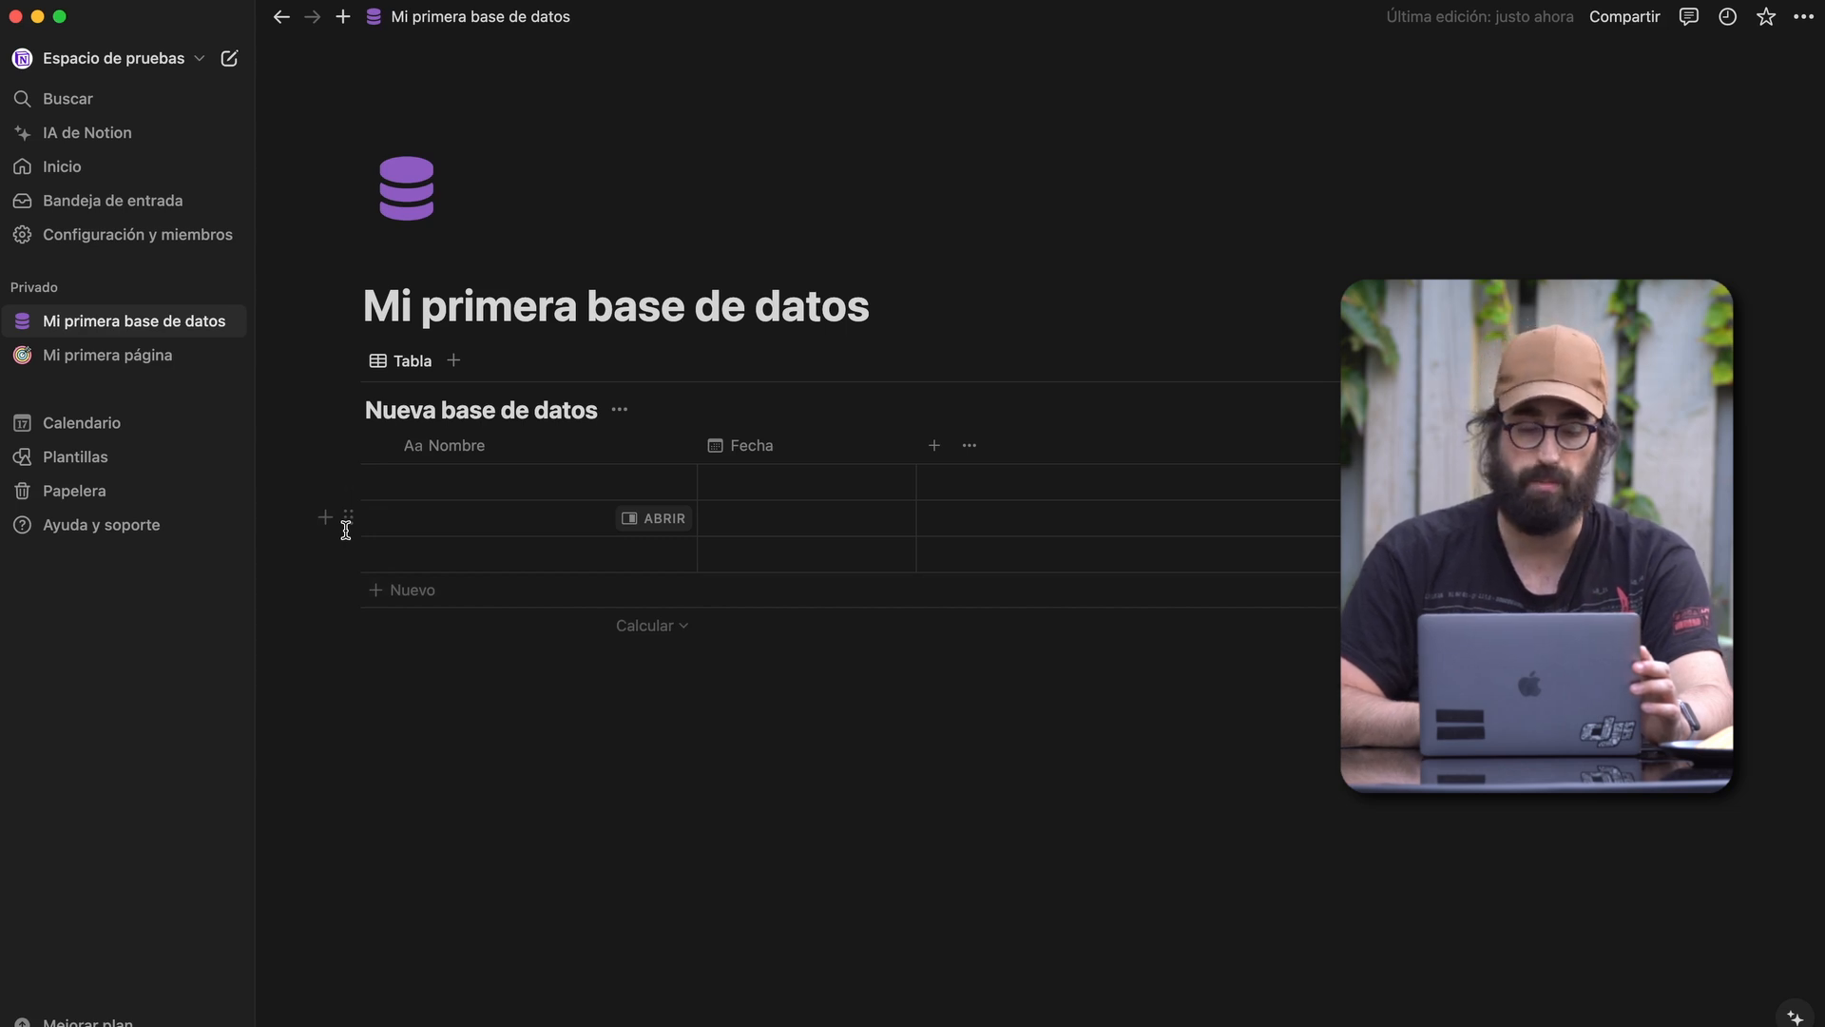
Select the three empty rows and delete them
left_click(377, 555)
left_click(377, 518)
left_click(377, 482)
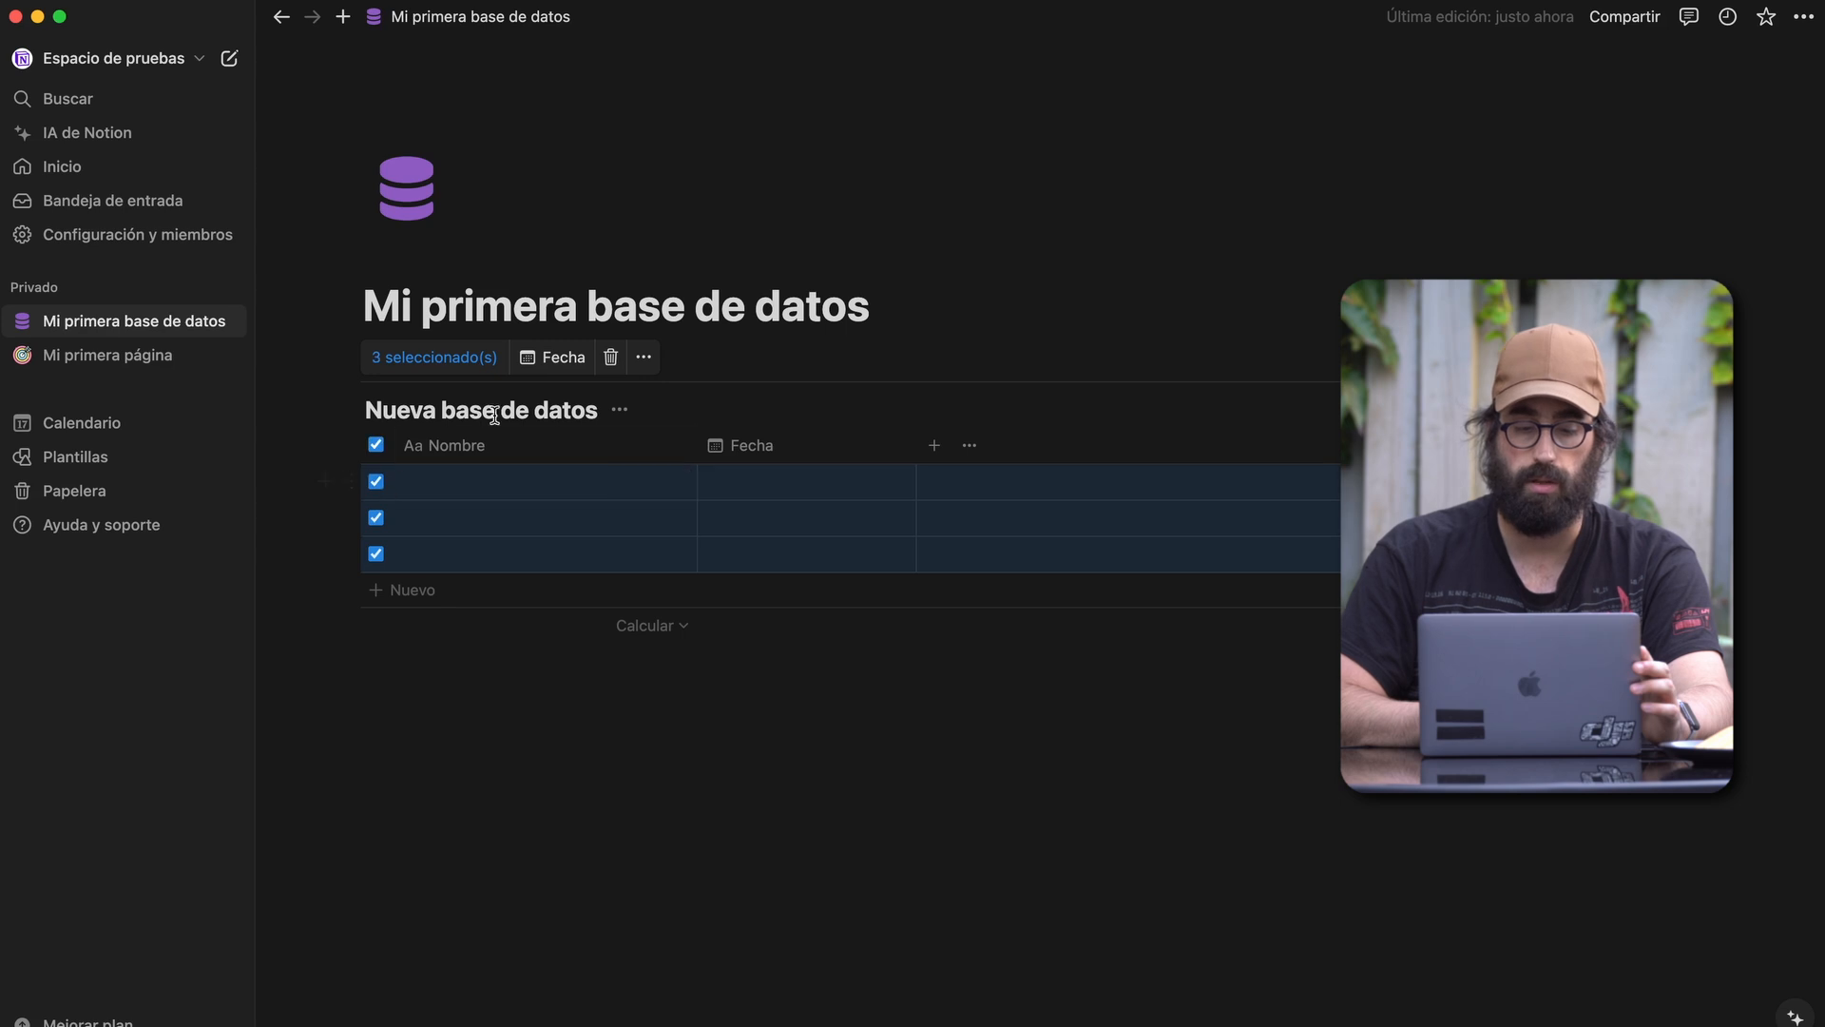
left_click(611, 357)
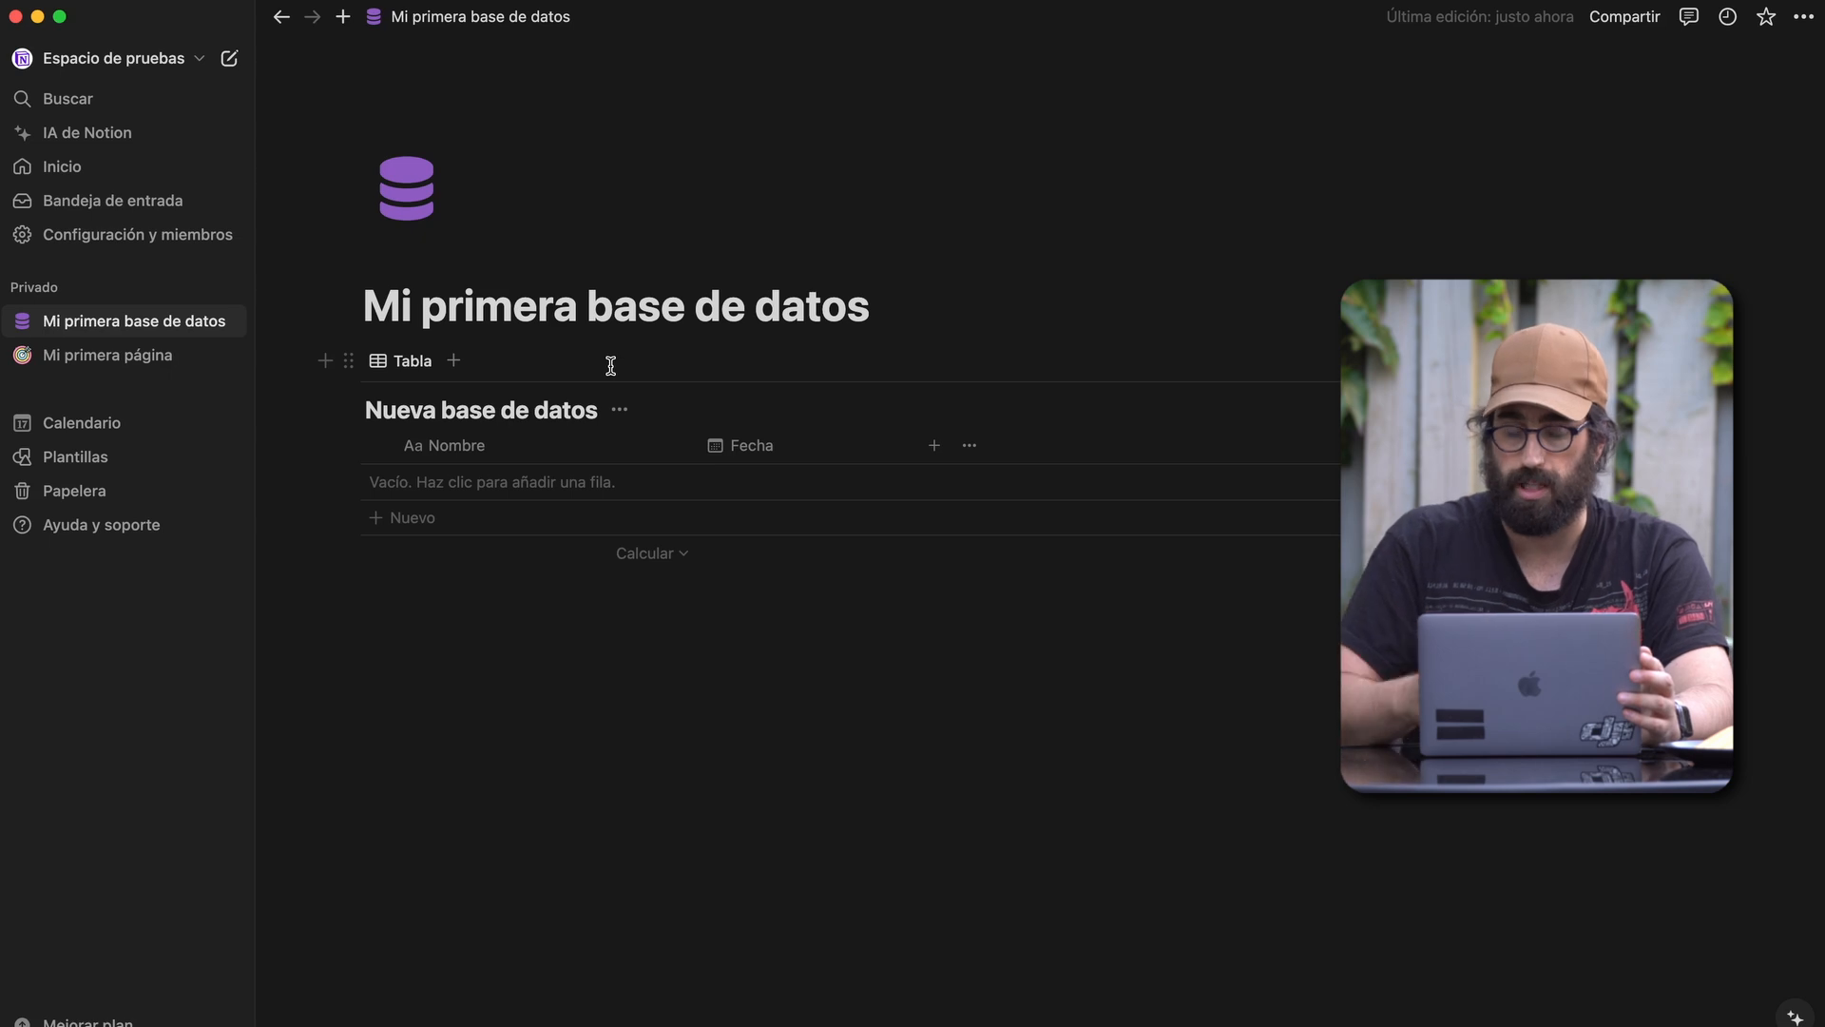
Create two table entries both titled 'Nueva entrada'
left_click(432, 521)
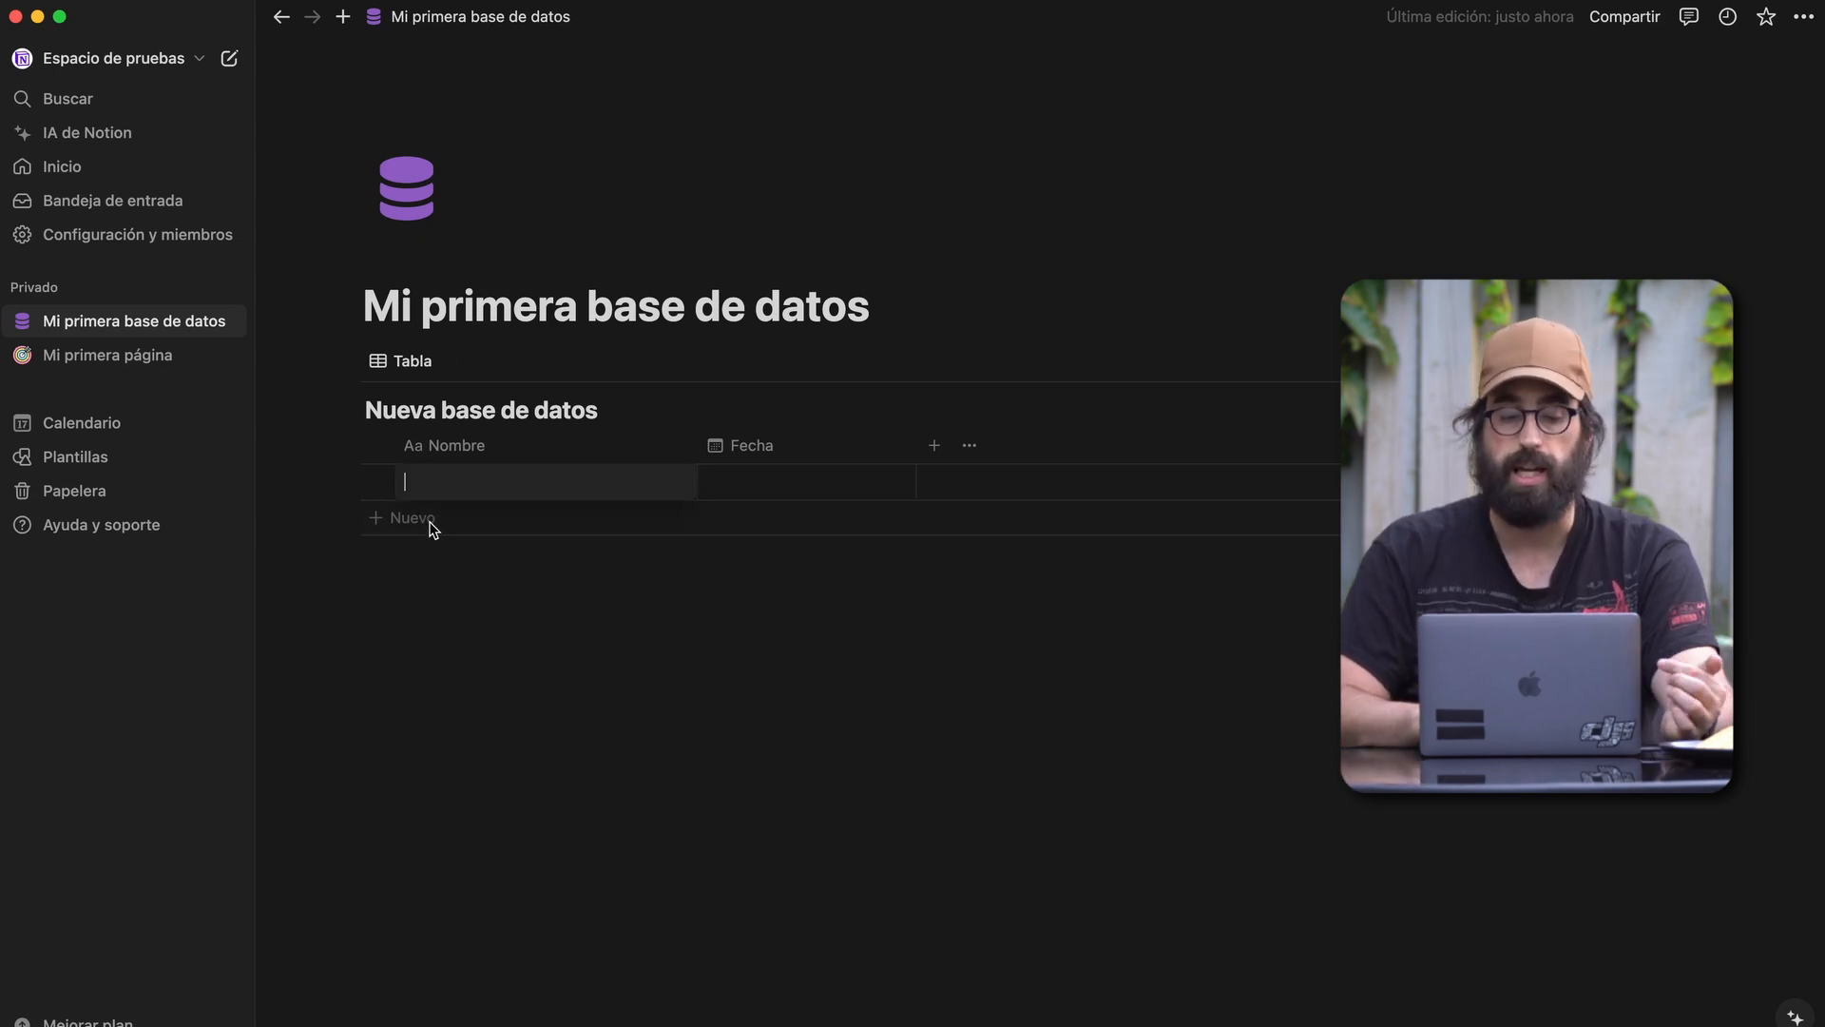
type("Nueva entr")
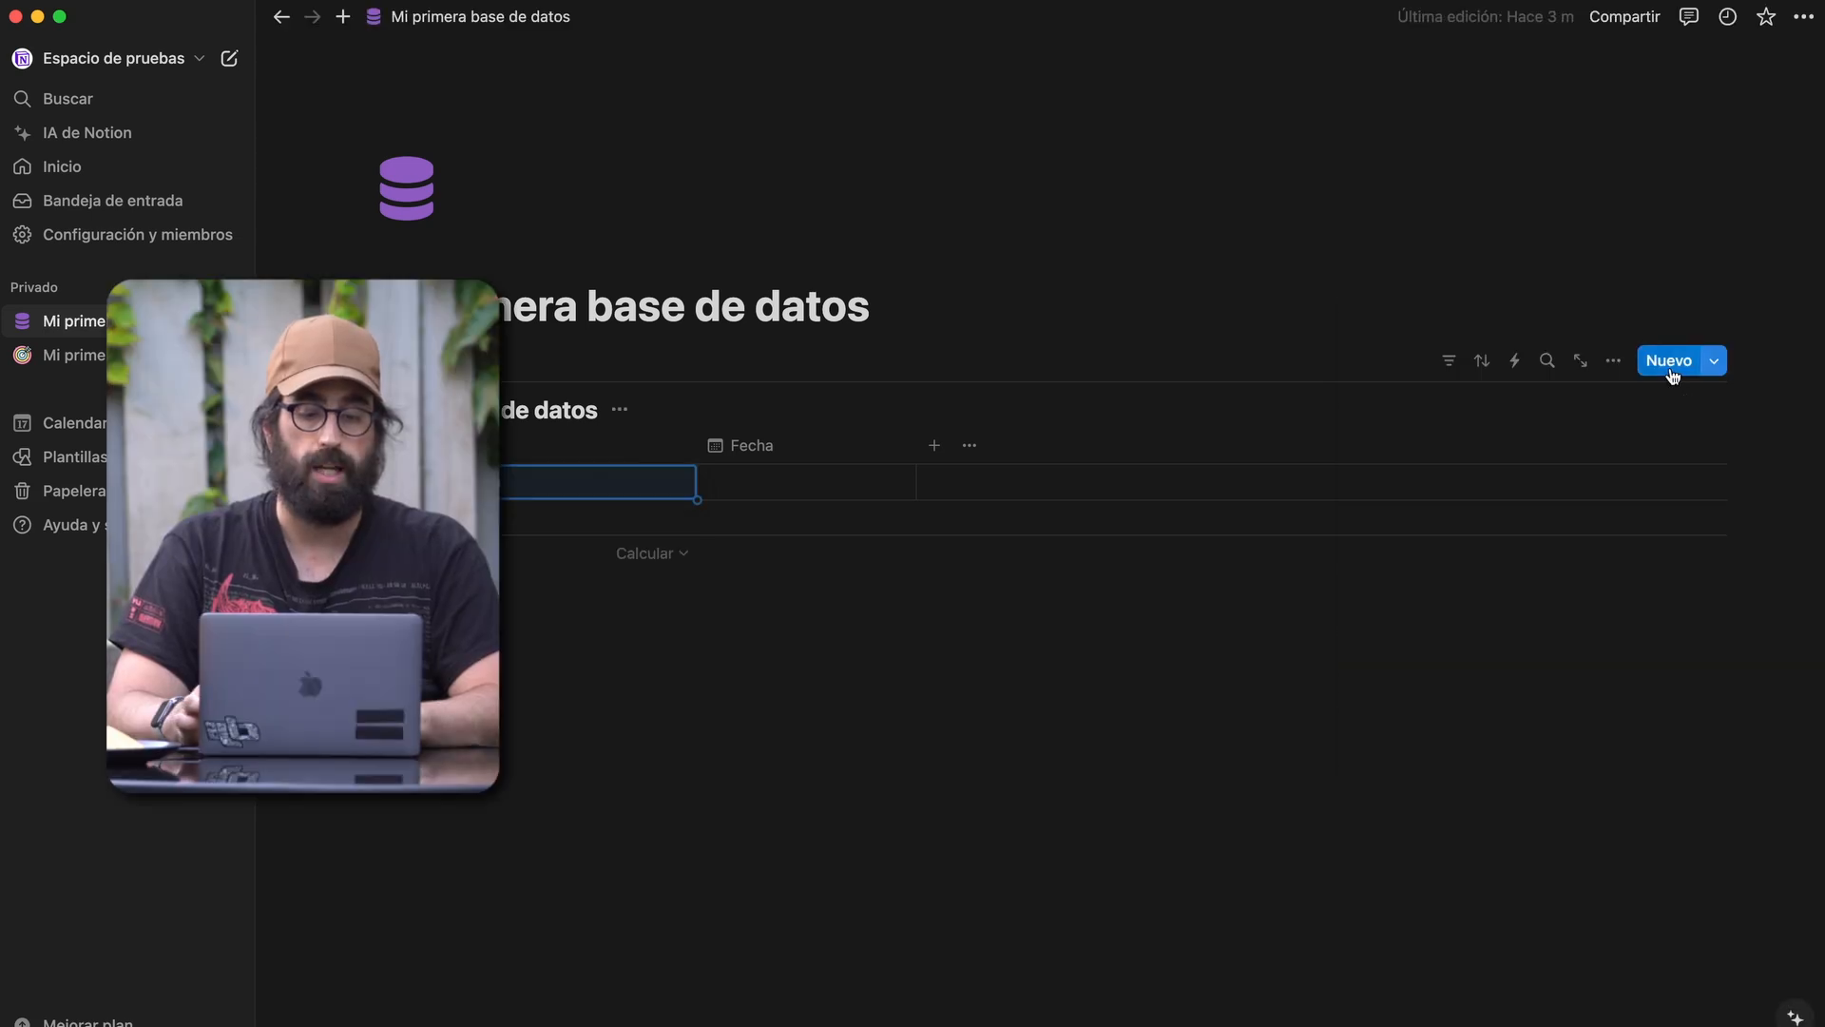
left_click(1670, 362)
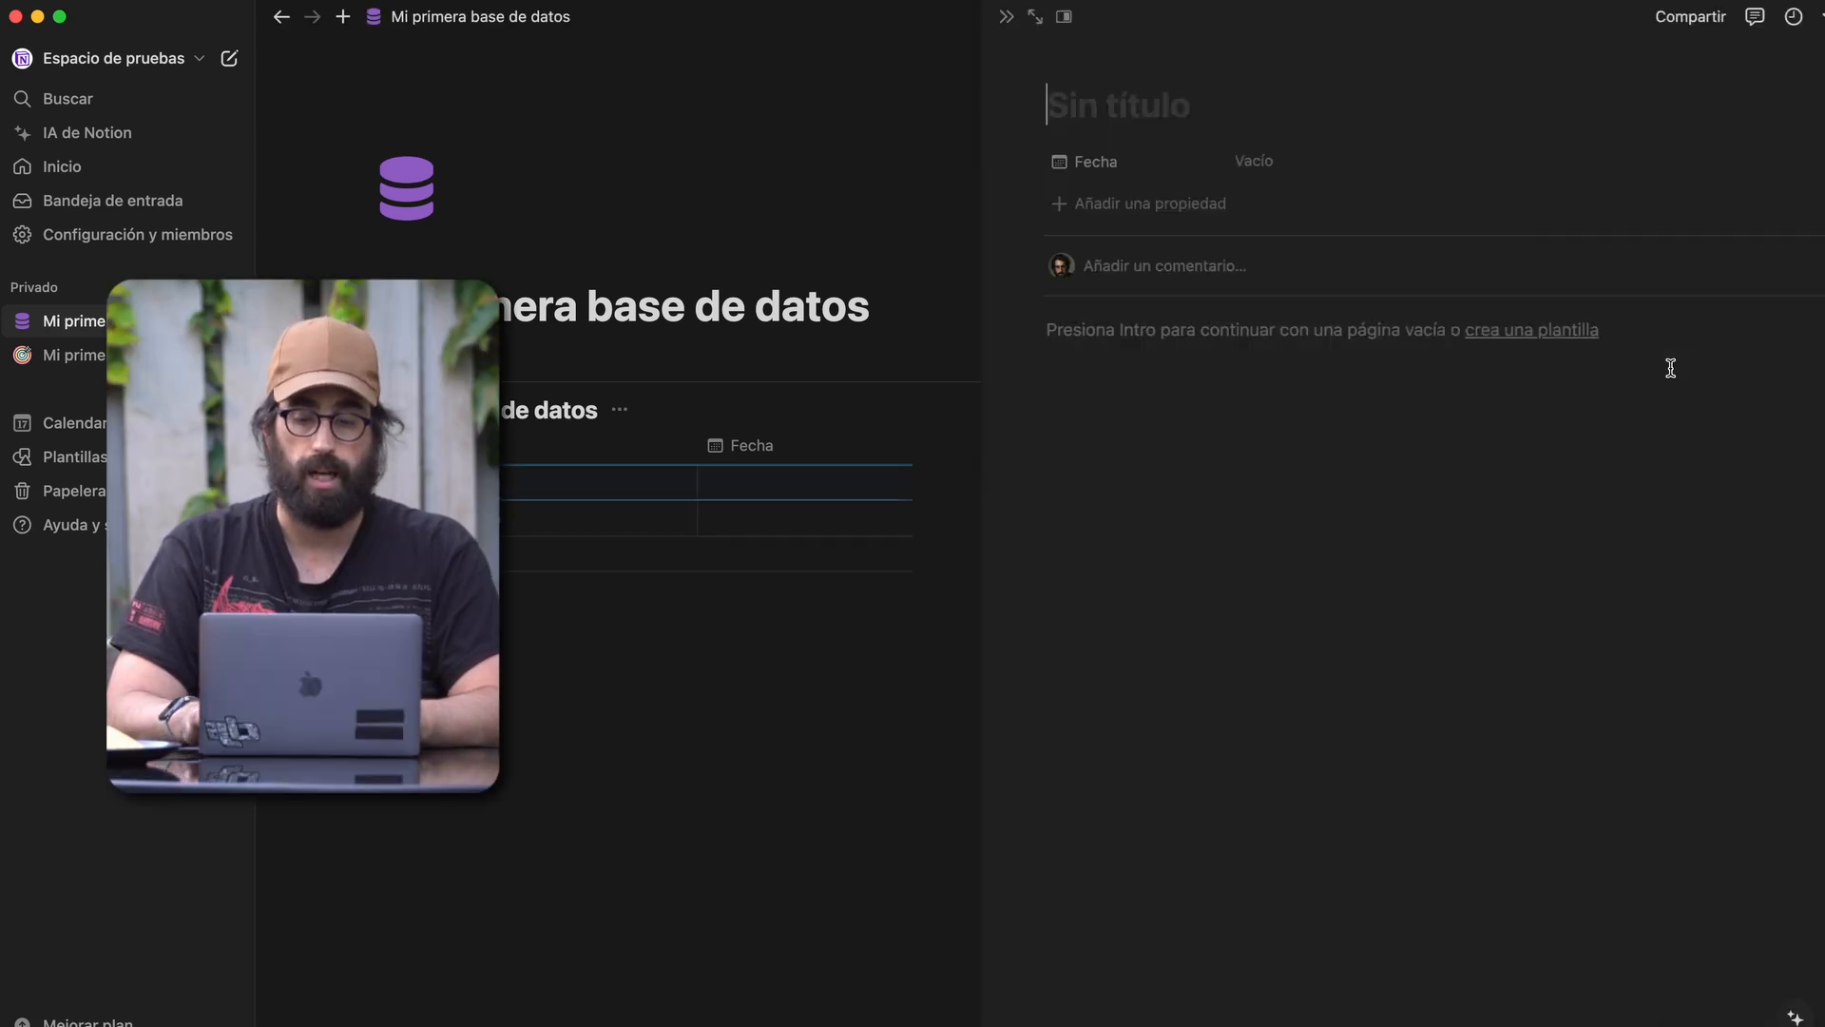
type("Nueva entrada")
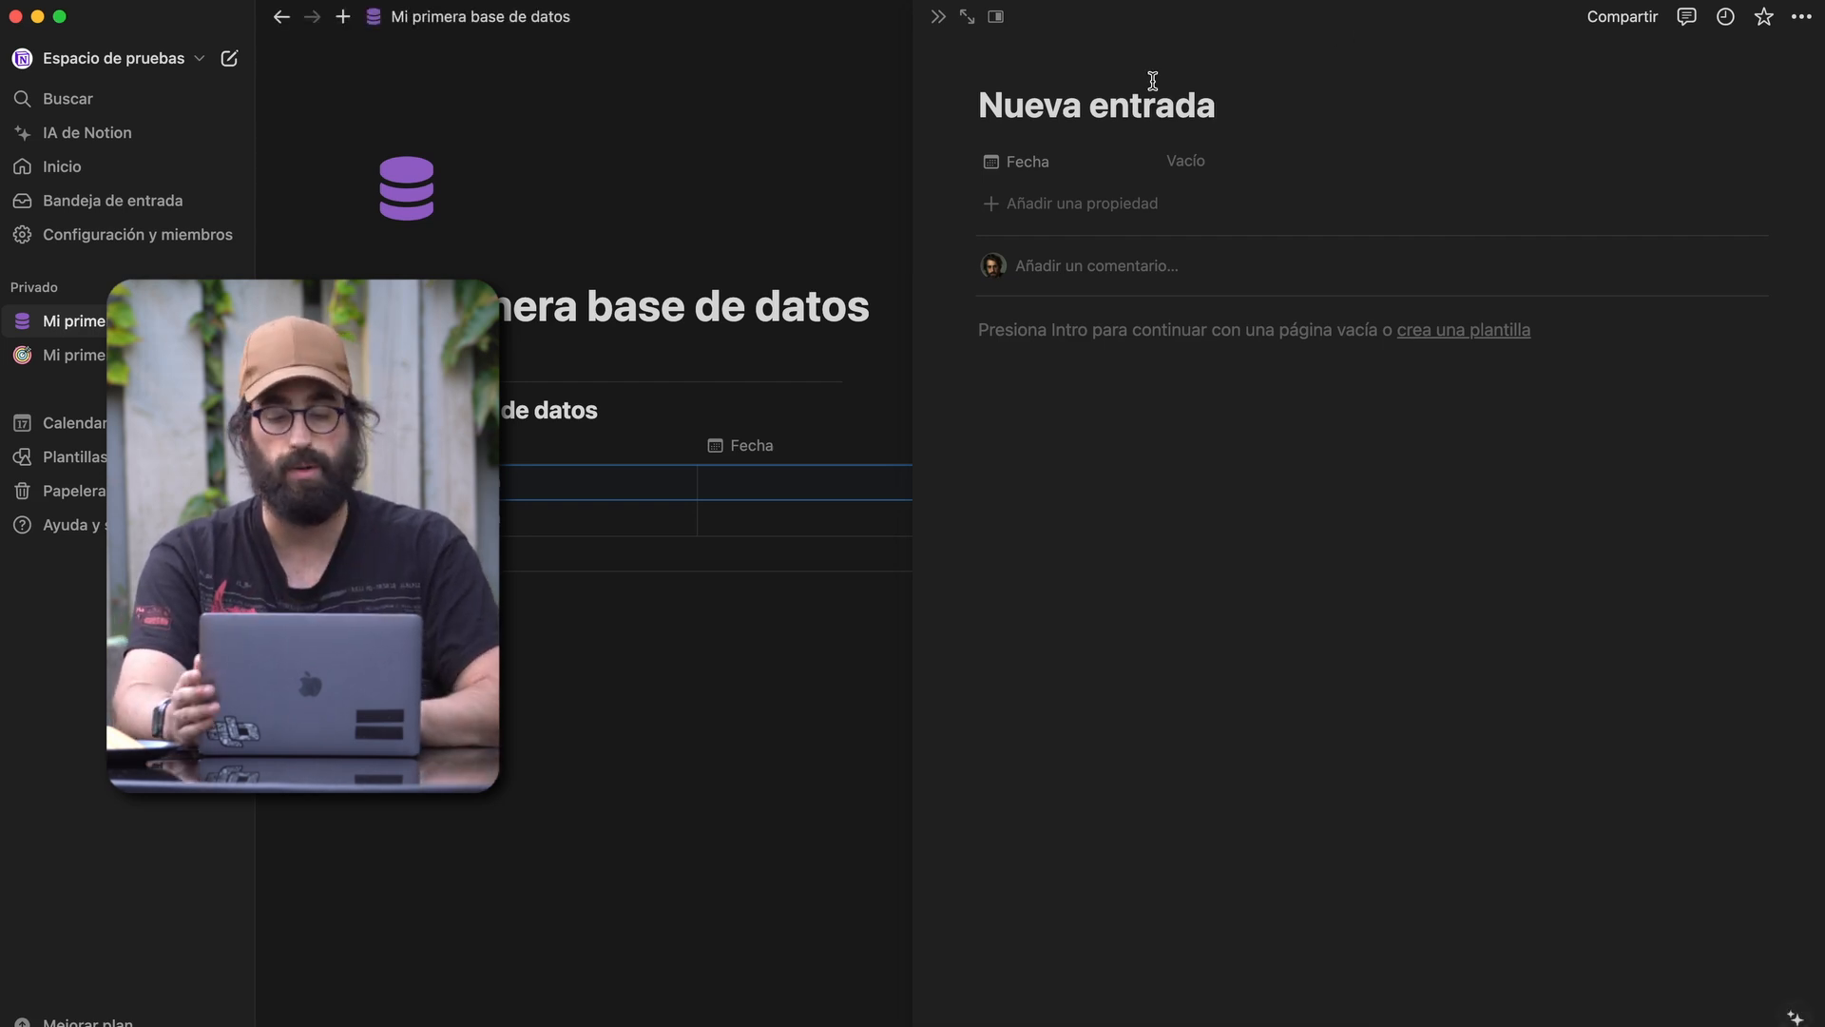
key("Escape")
left_click(1715, 367)
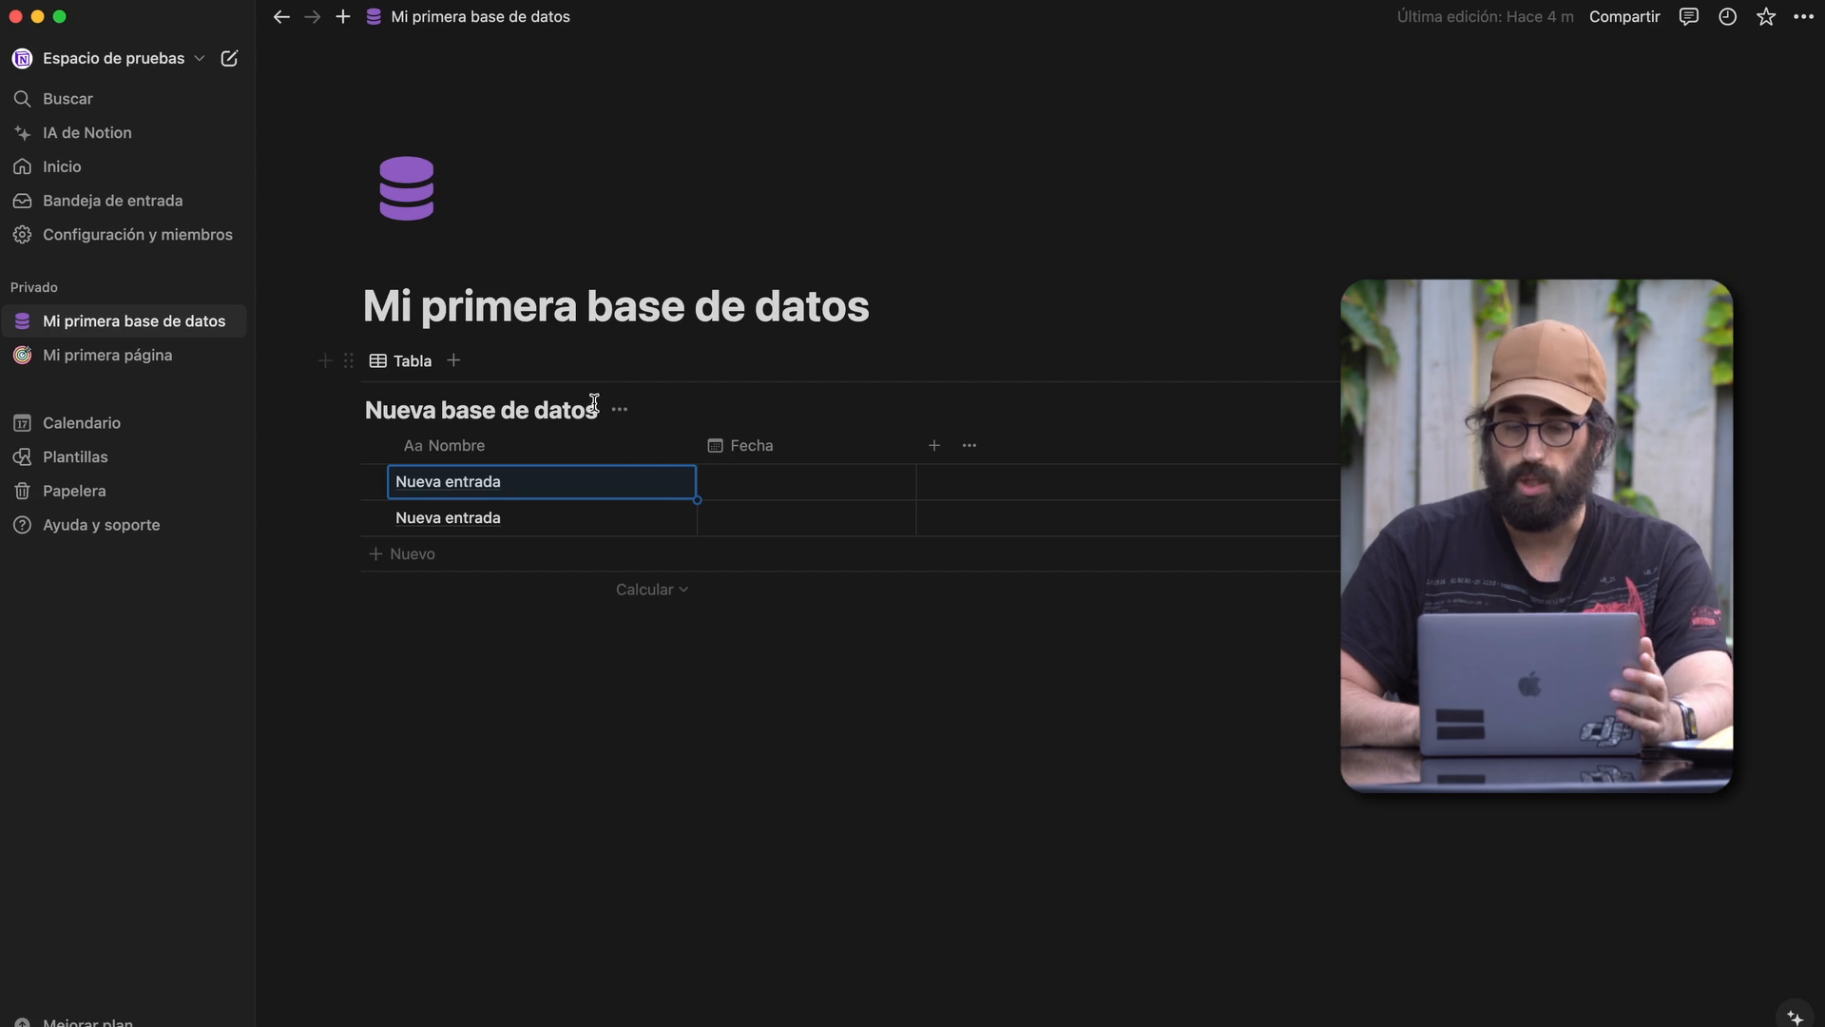
mouse_move(642, 489)
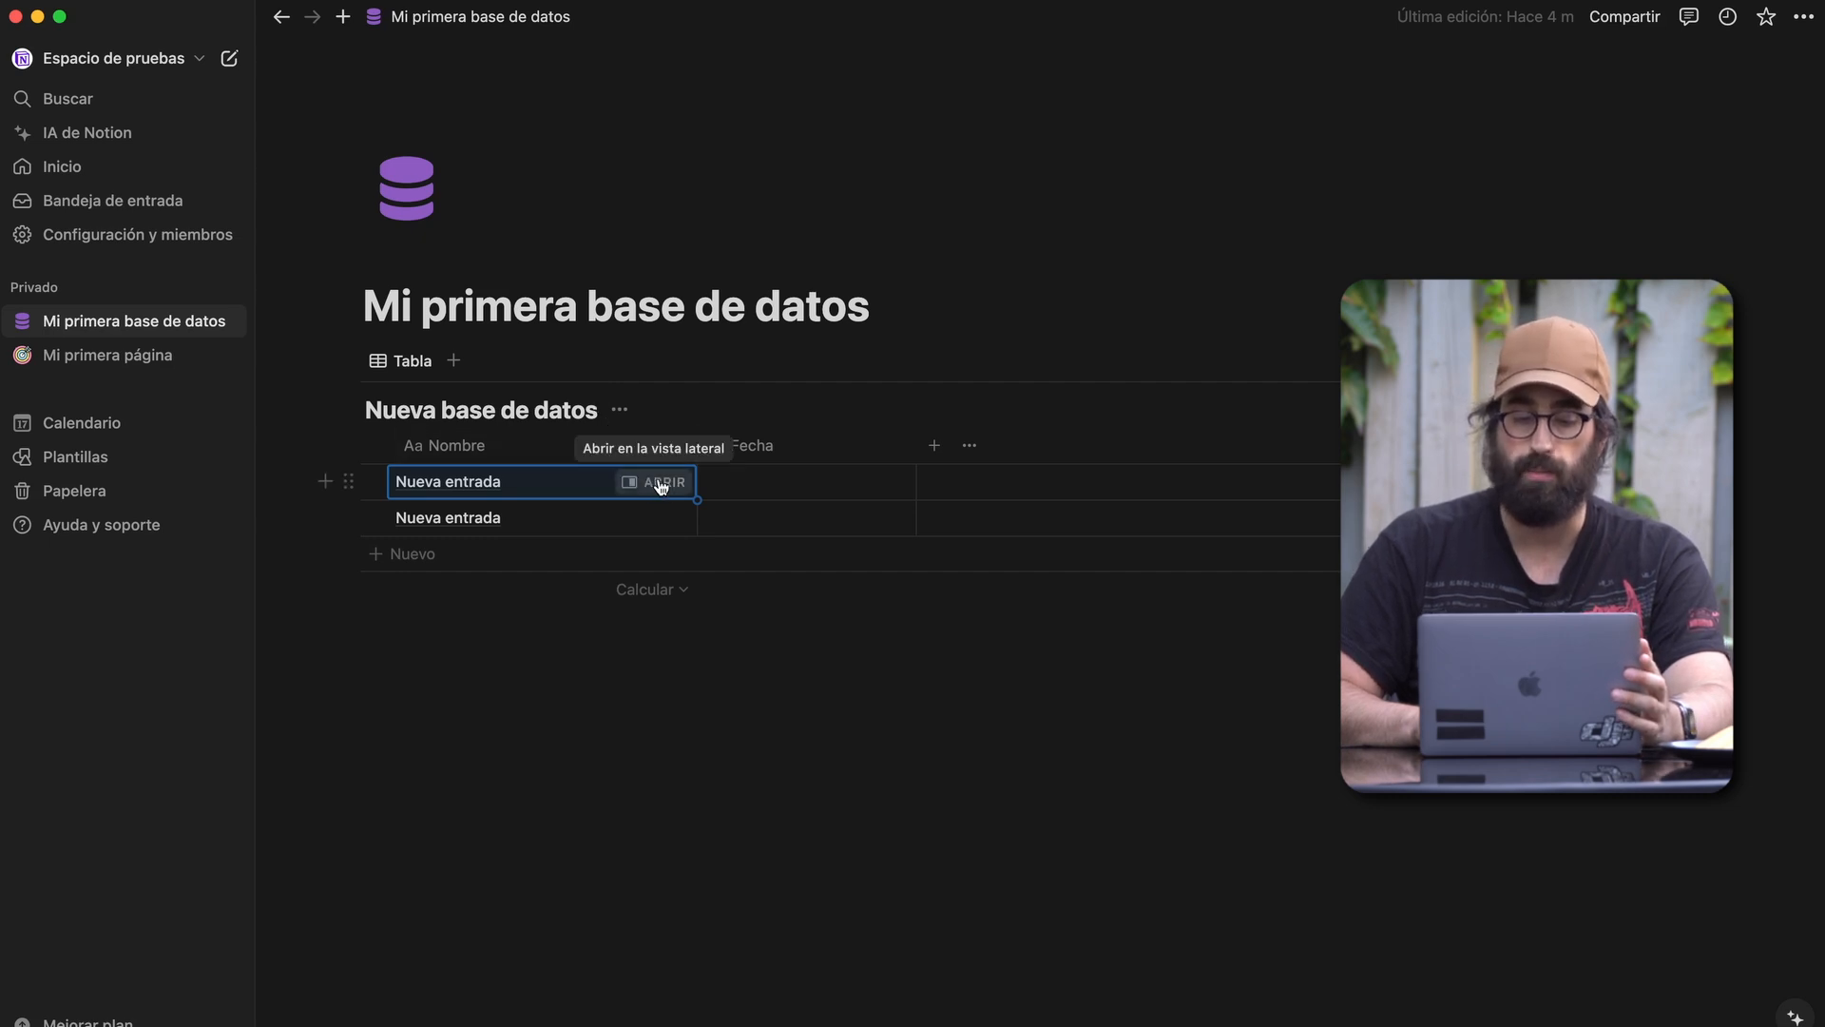
left_click(653, 483)
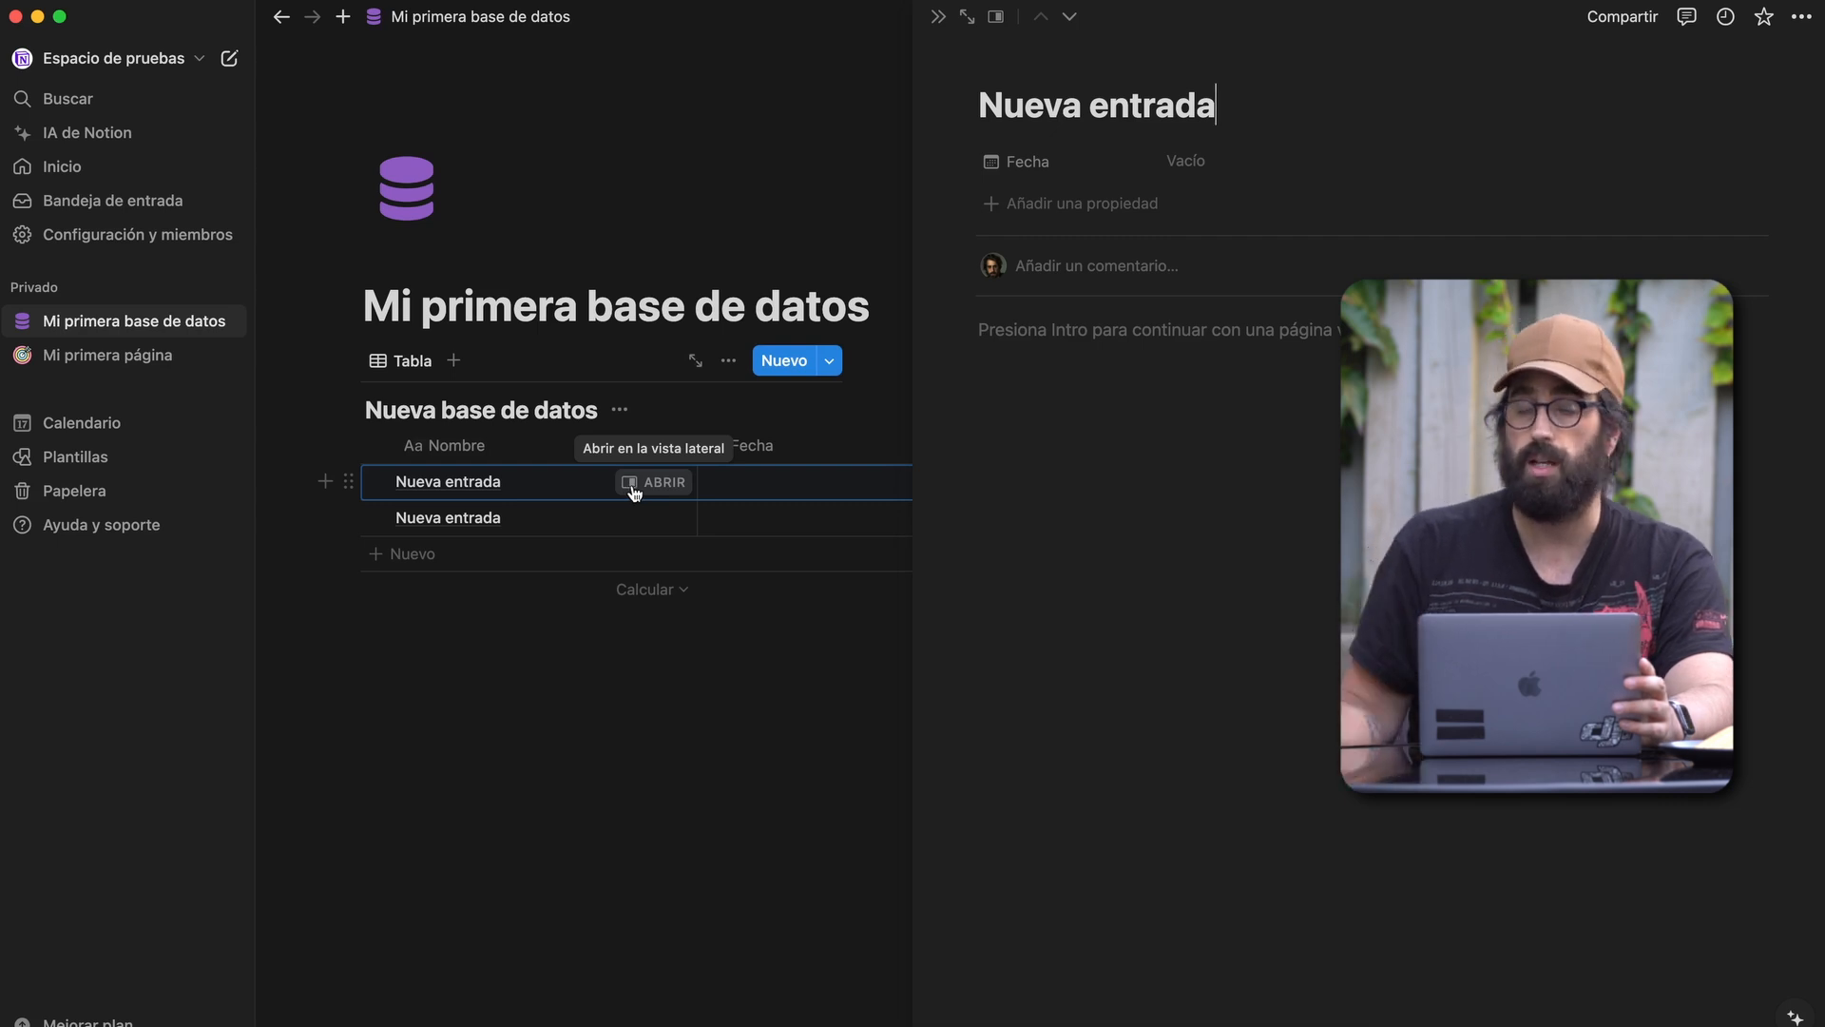
left_click(937, 19)
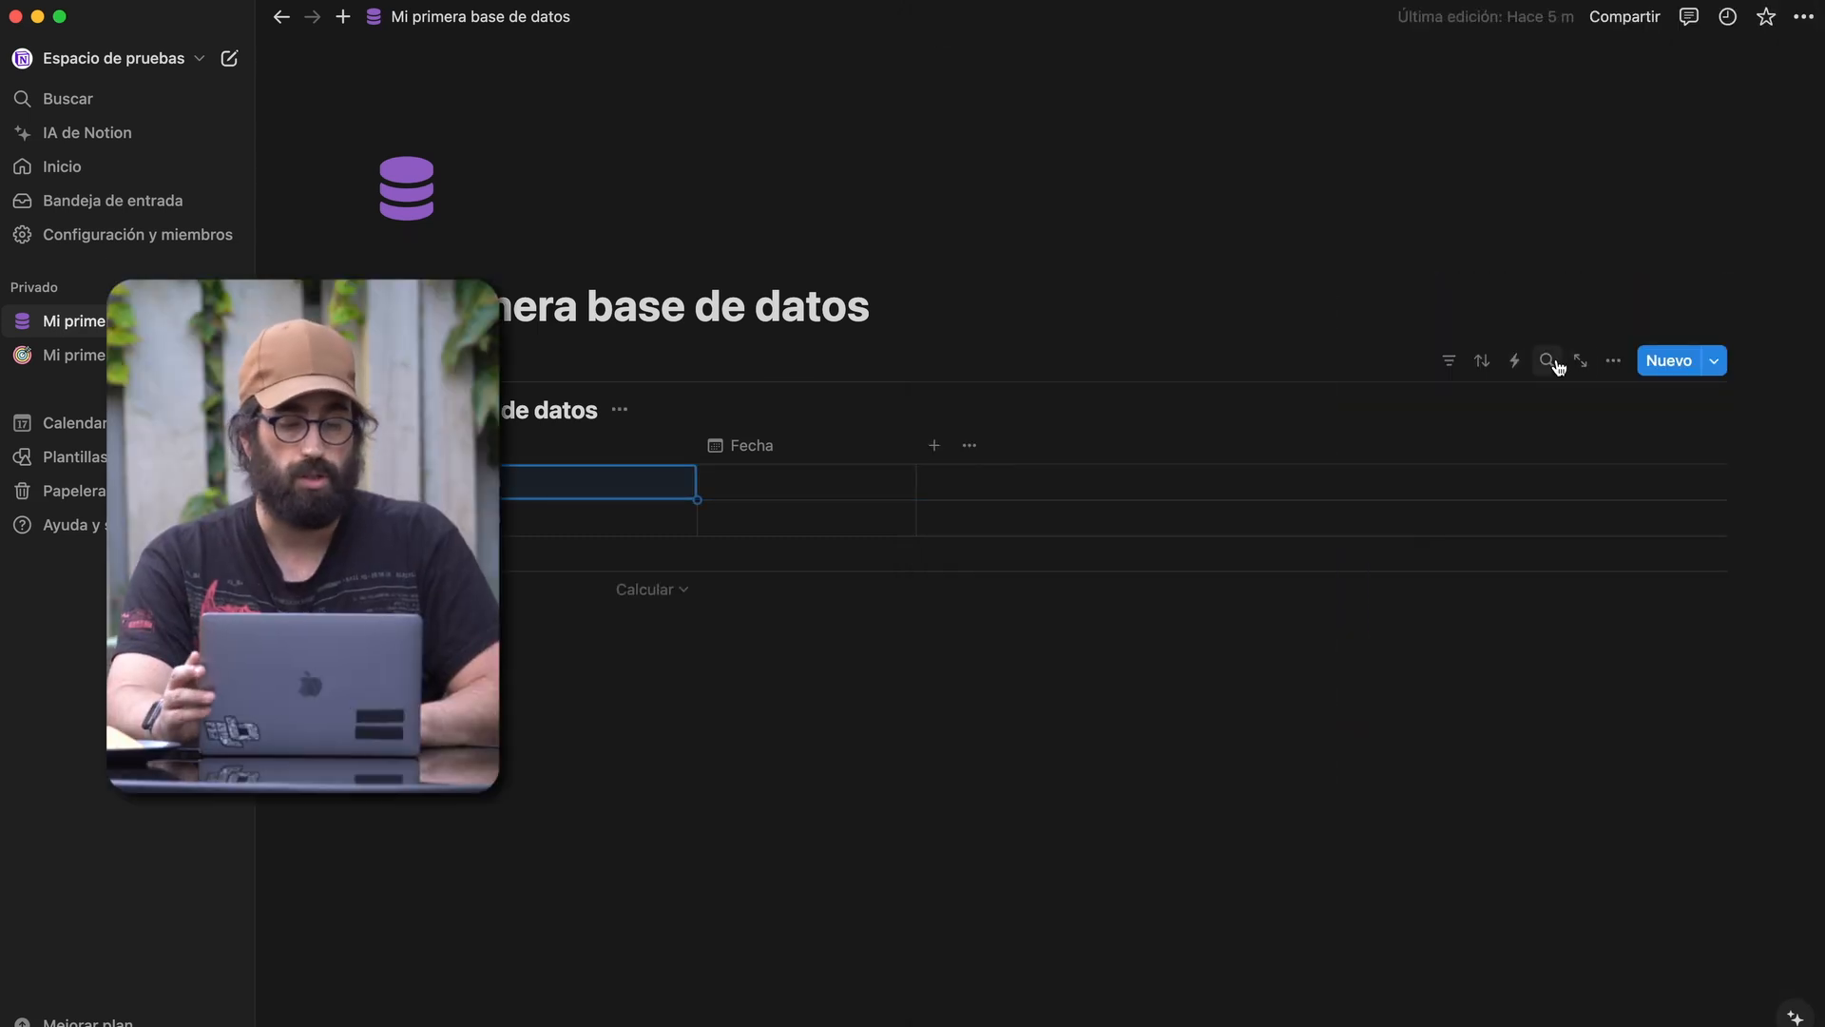
Set the table layout to open pages as 'Página completa', test with the first entry, and go back
left_click(1613, 362)
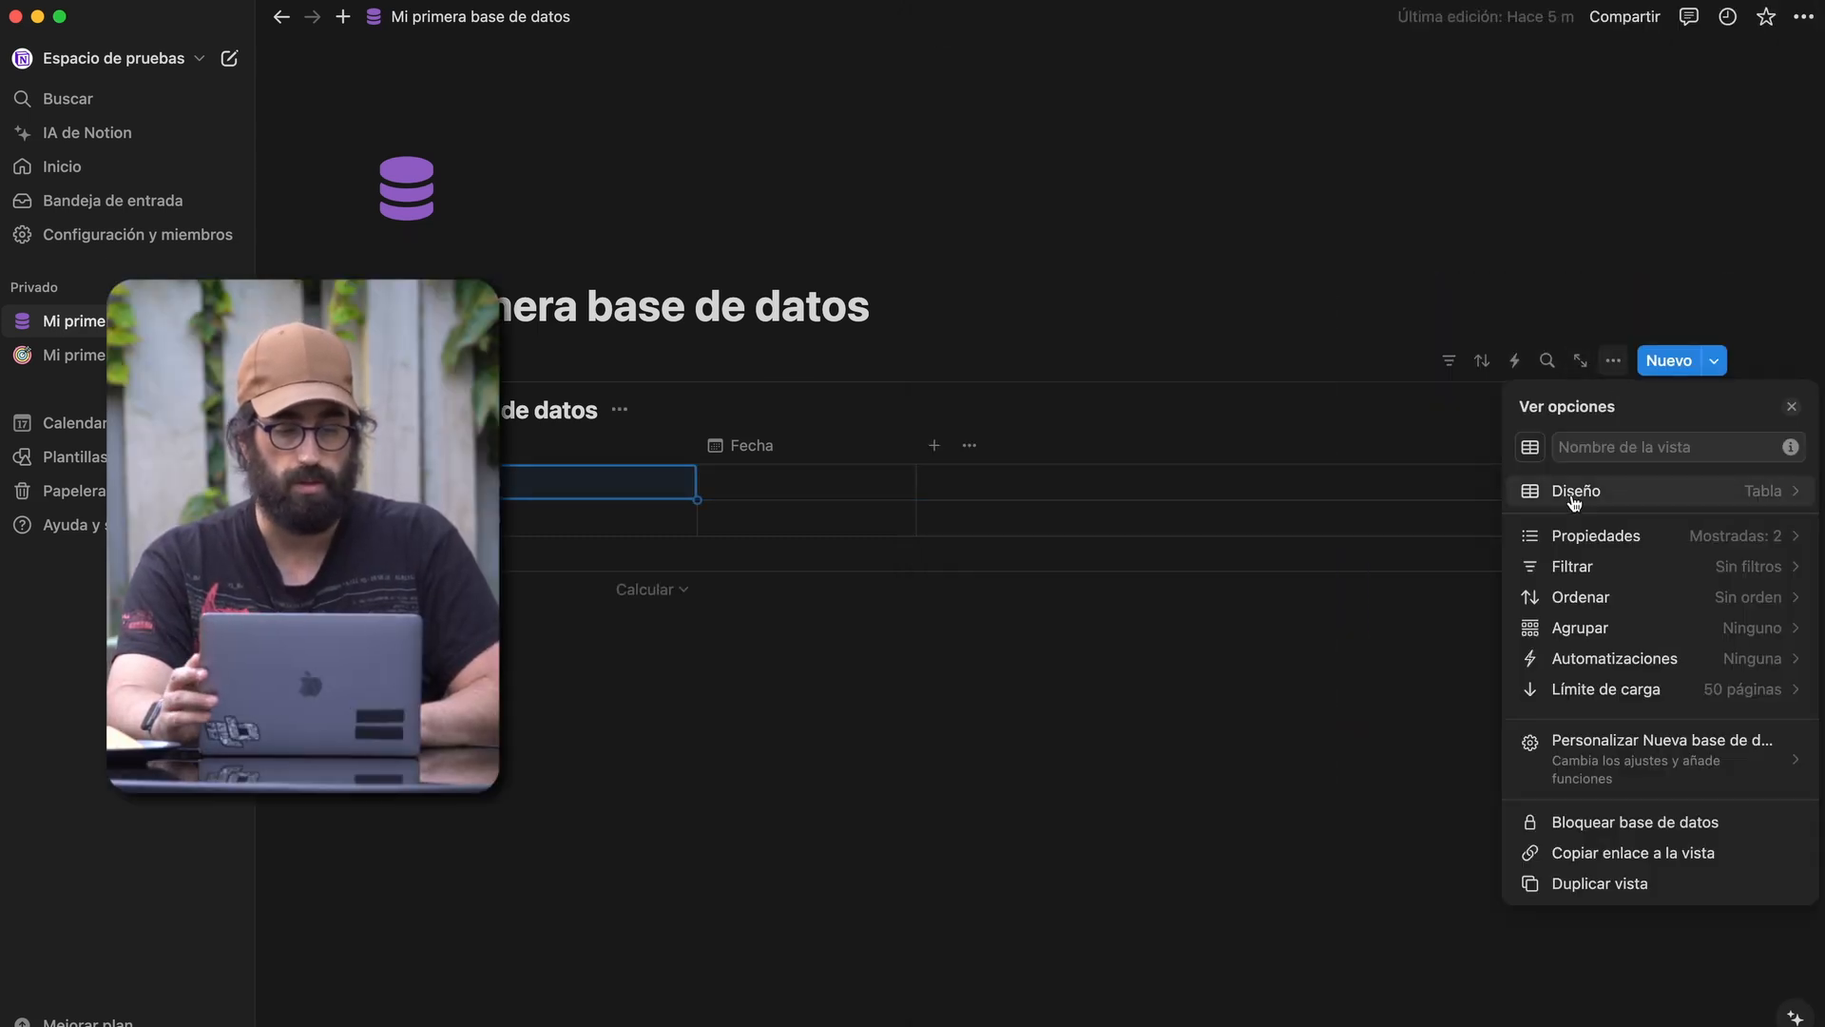
left_click(1575, 492)
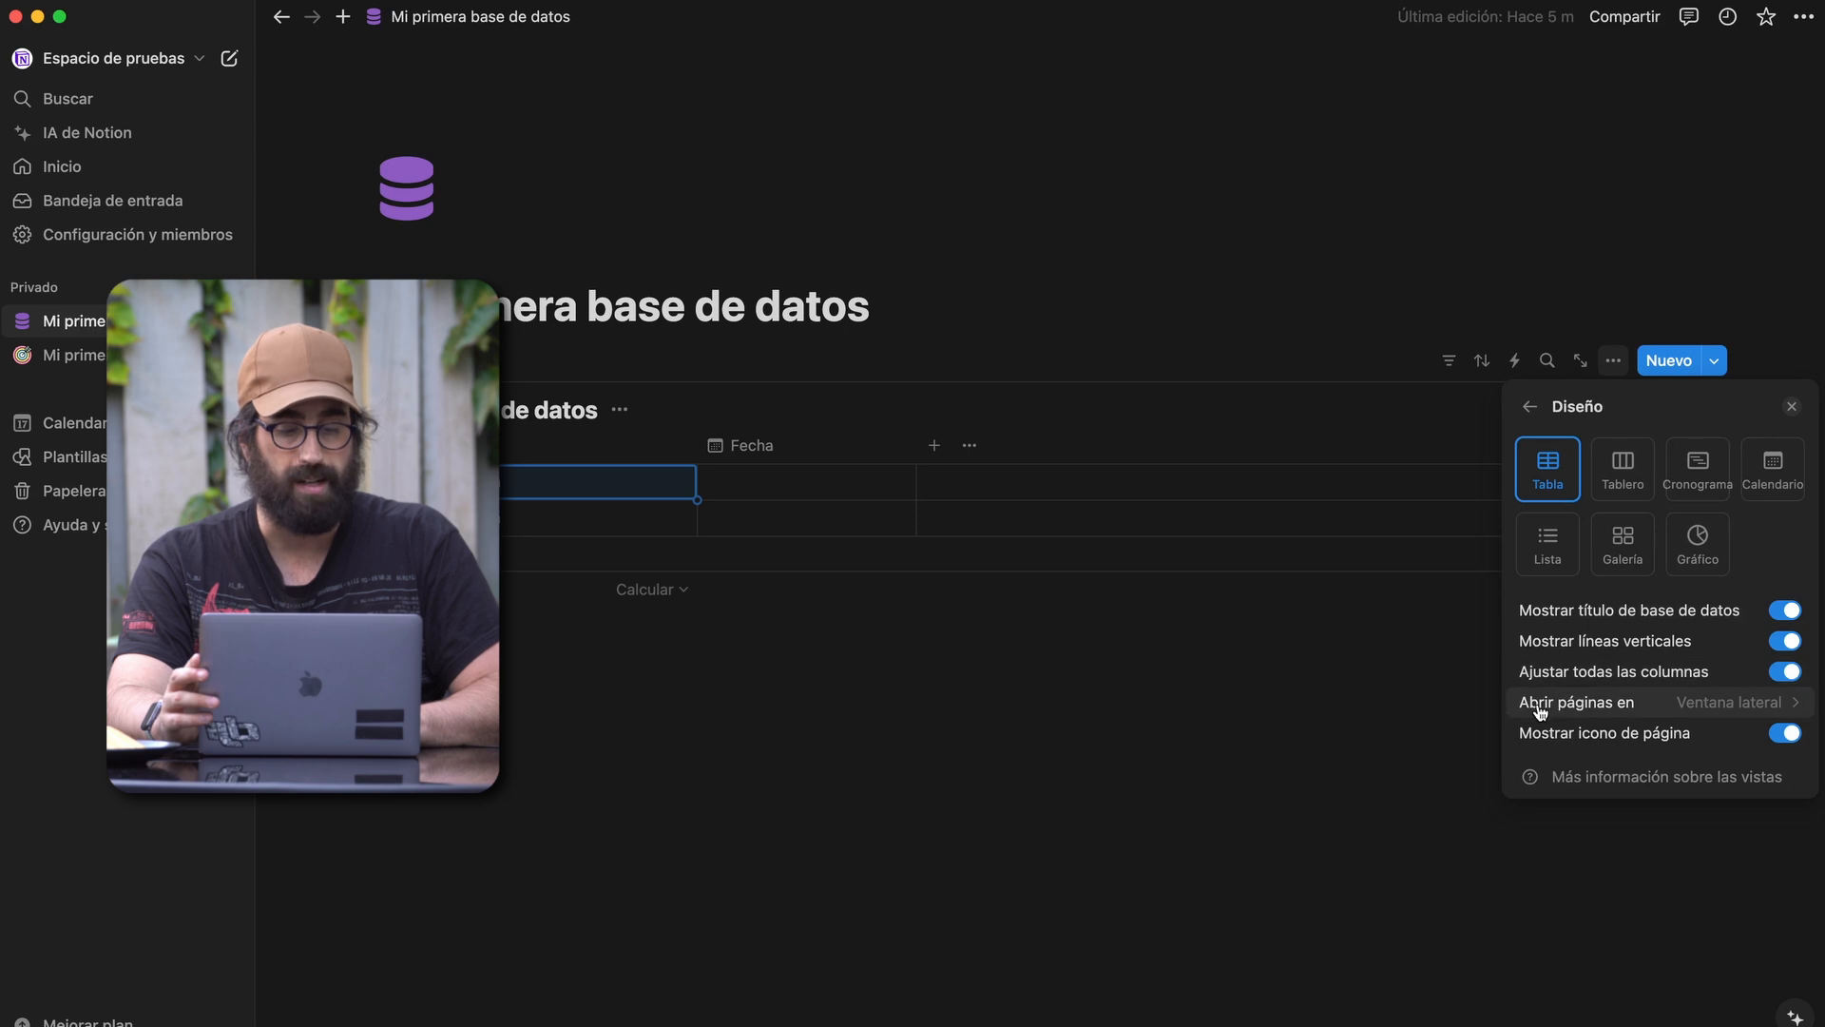
left_click(1584, 704)
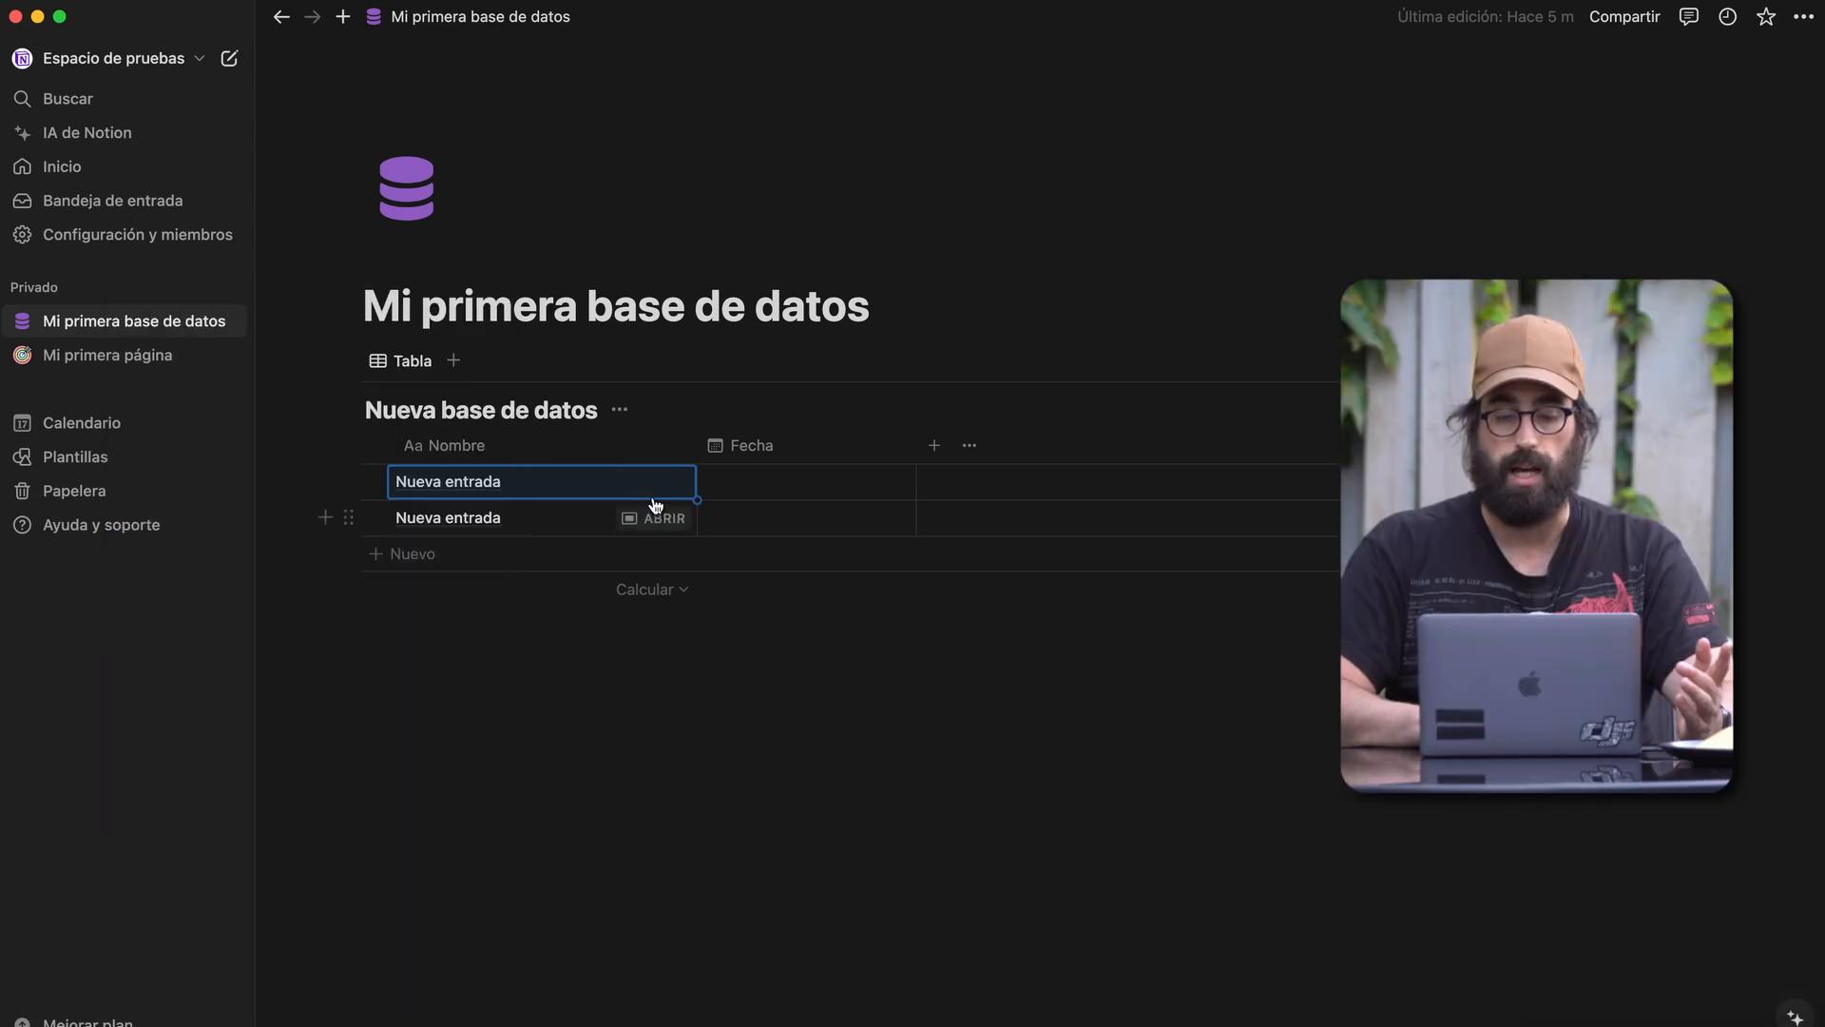
left_click(656, 507)
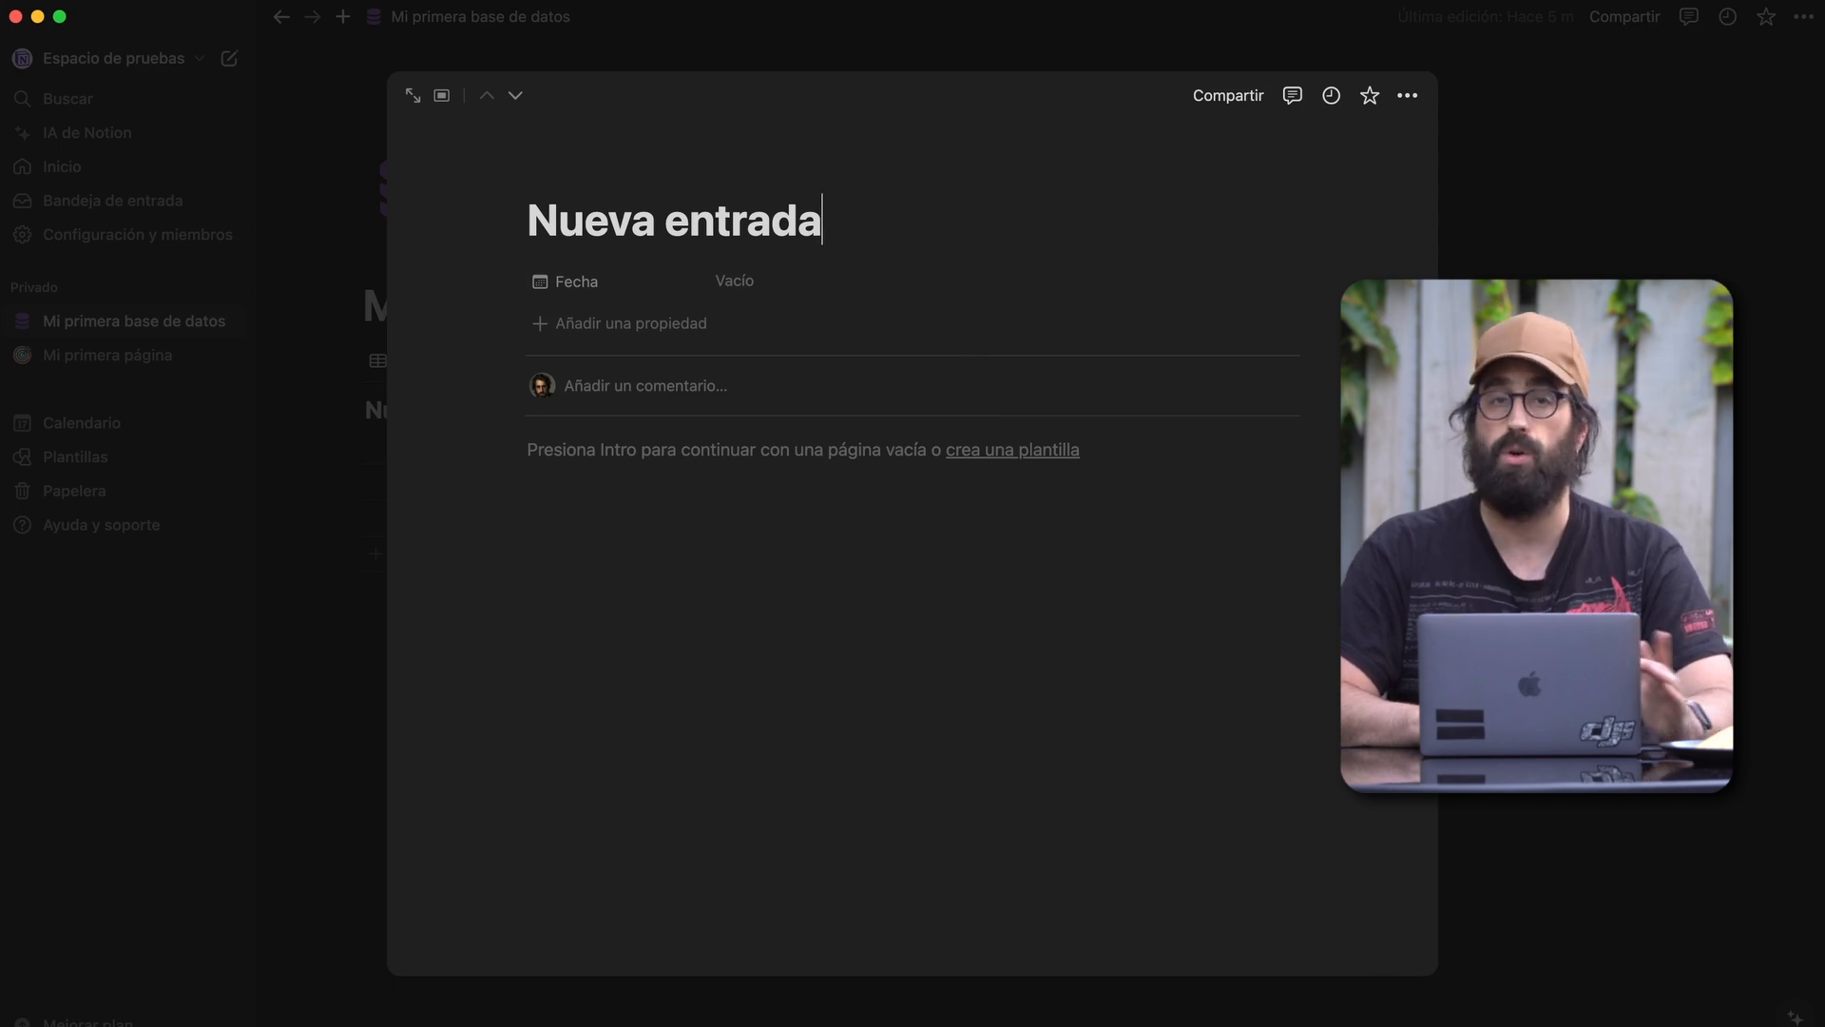
key("Escape")
left_click(1637, 703)
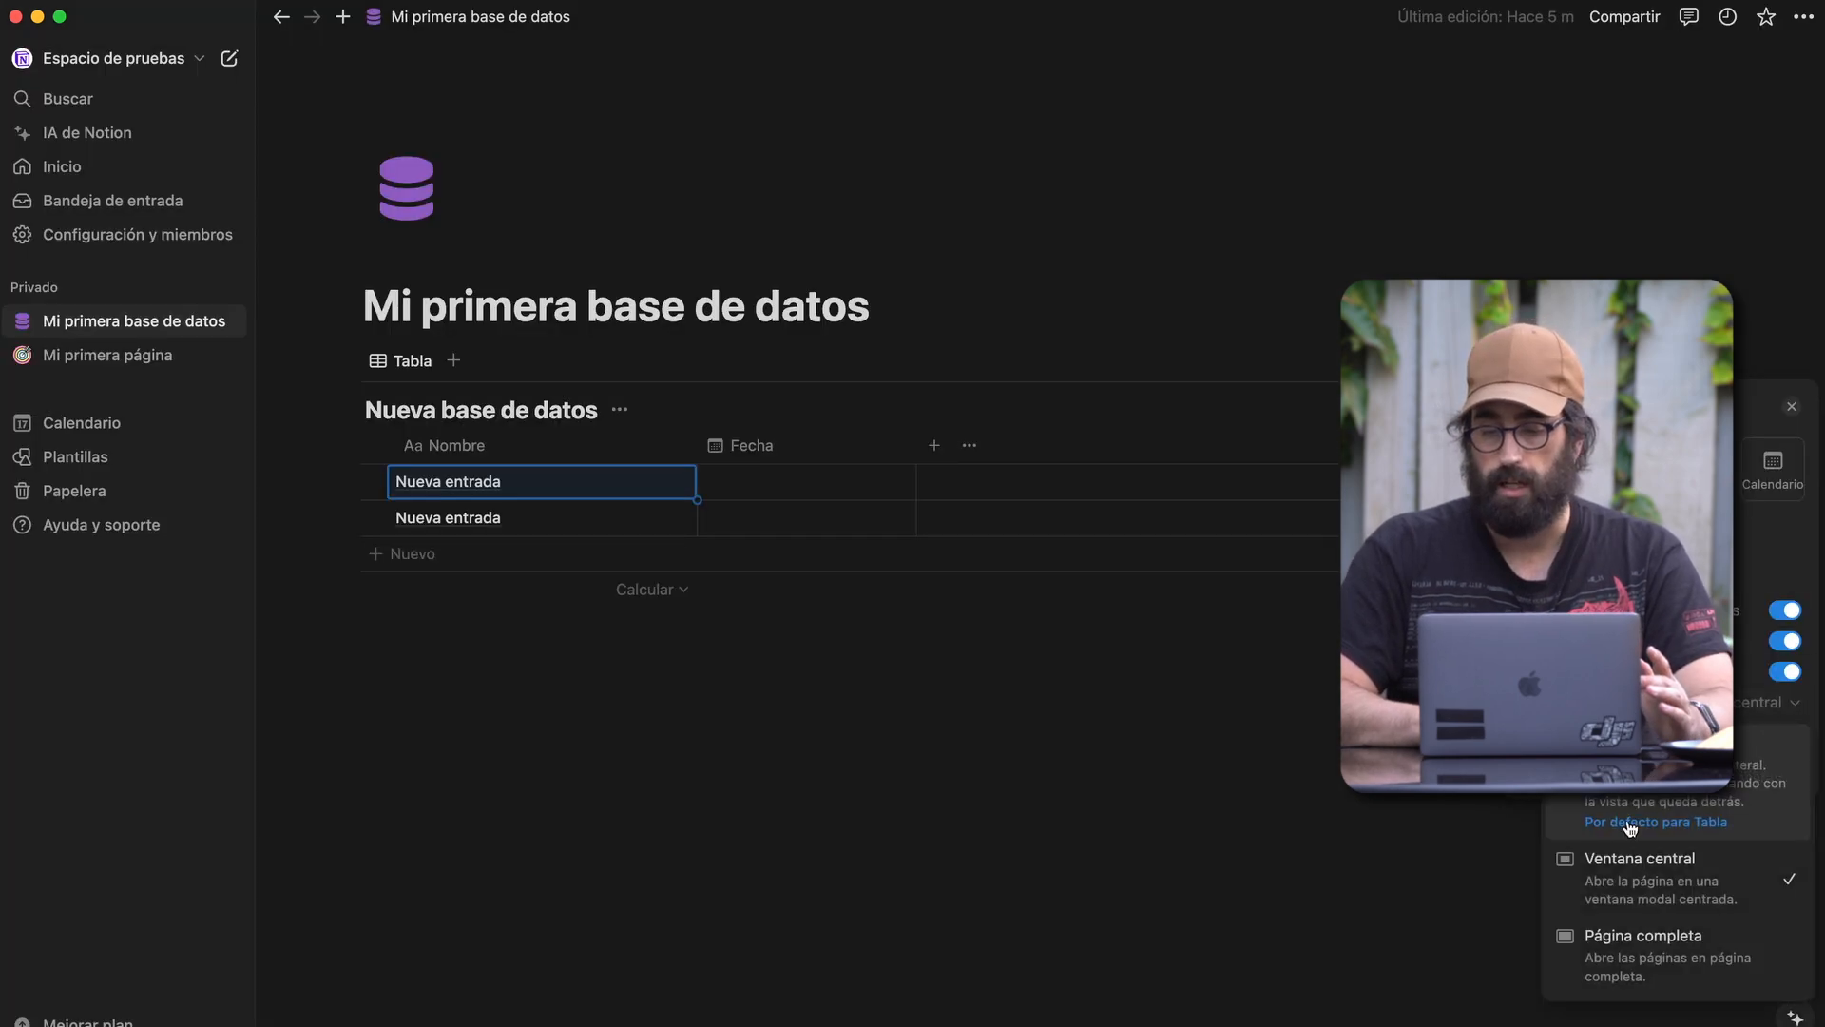
left_click(1609, 954)
left_click(1329, 810)
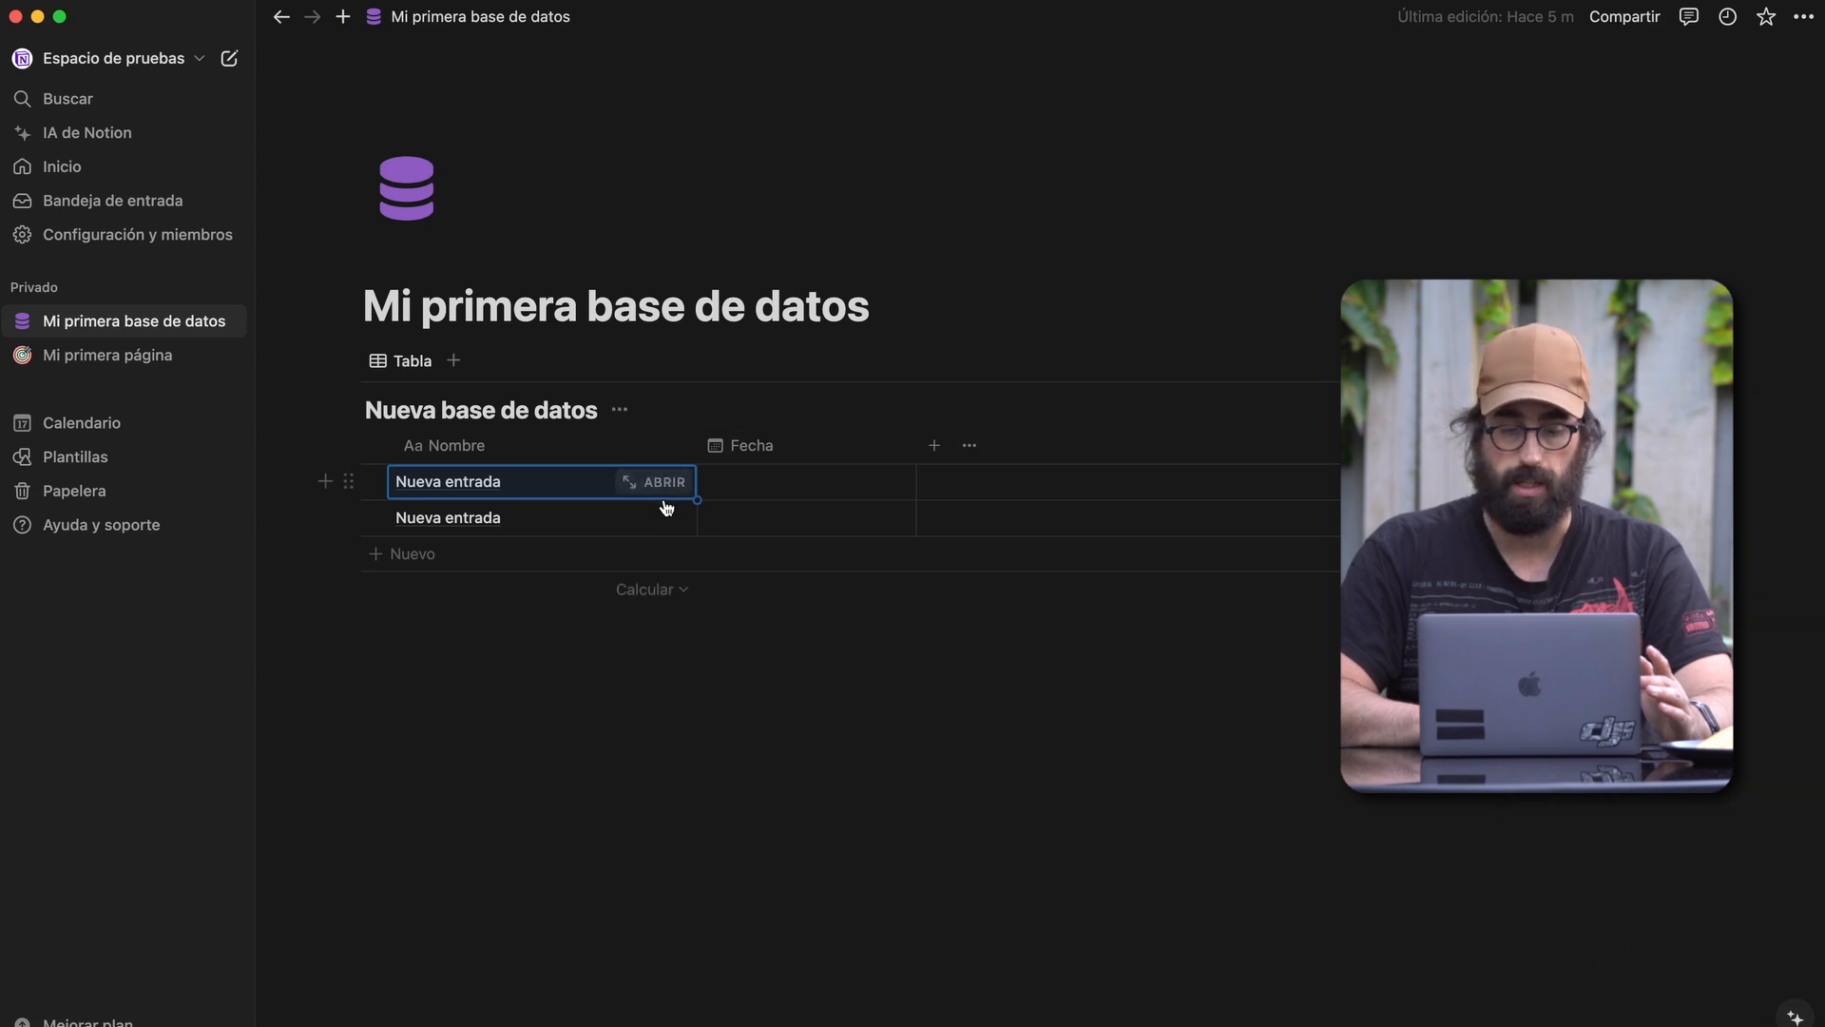
left_click(664, 483)
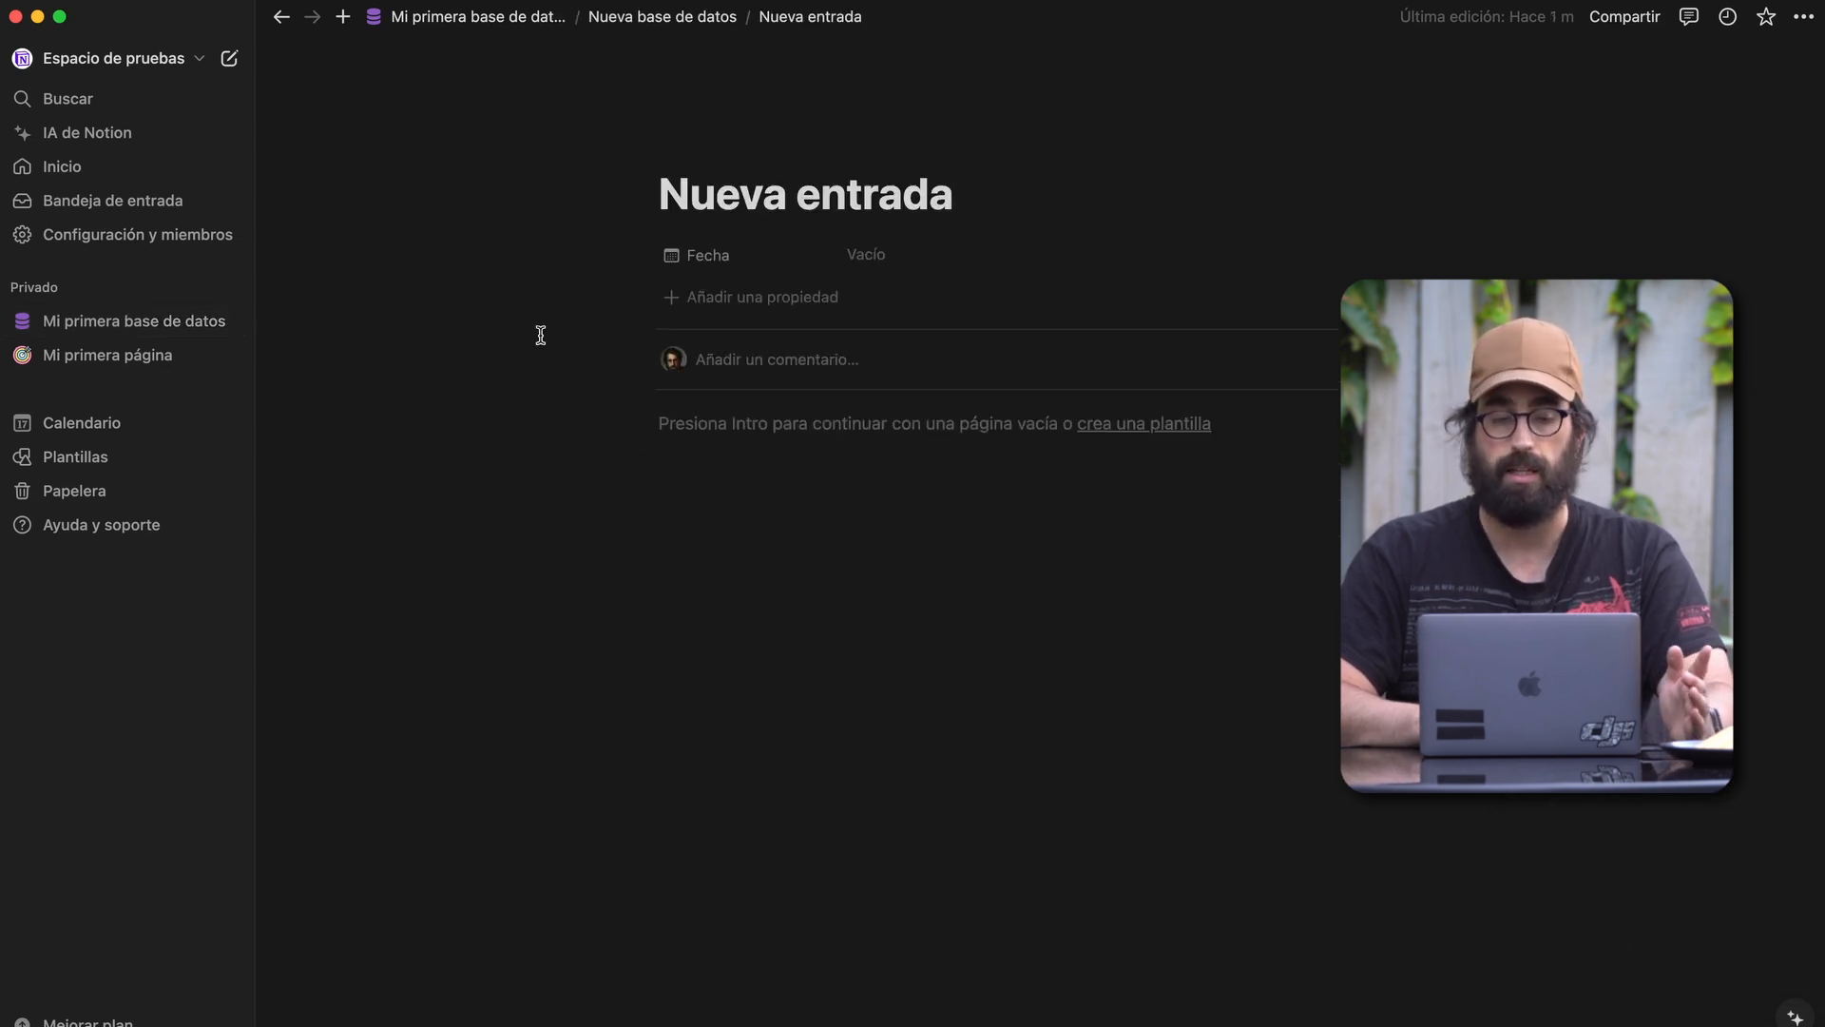
left_click(281, 18)
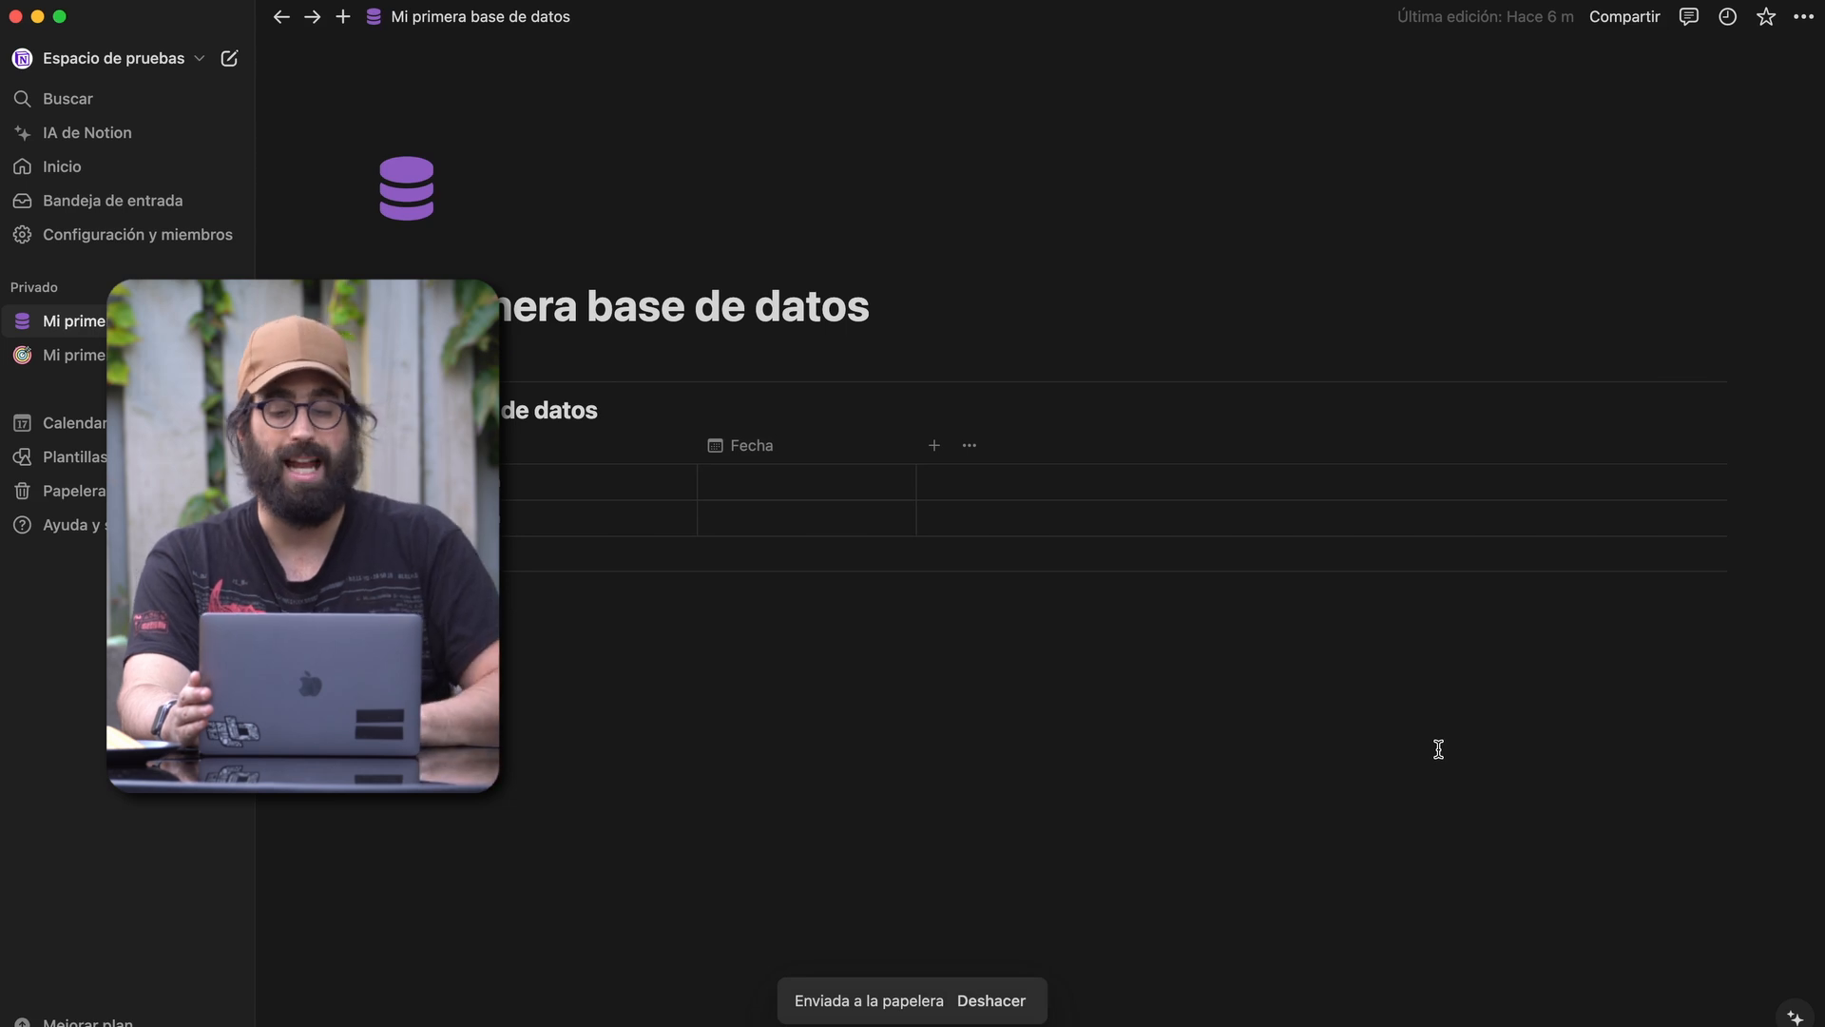
mouse_move(1642, 440)
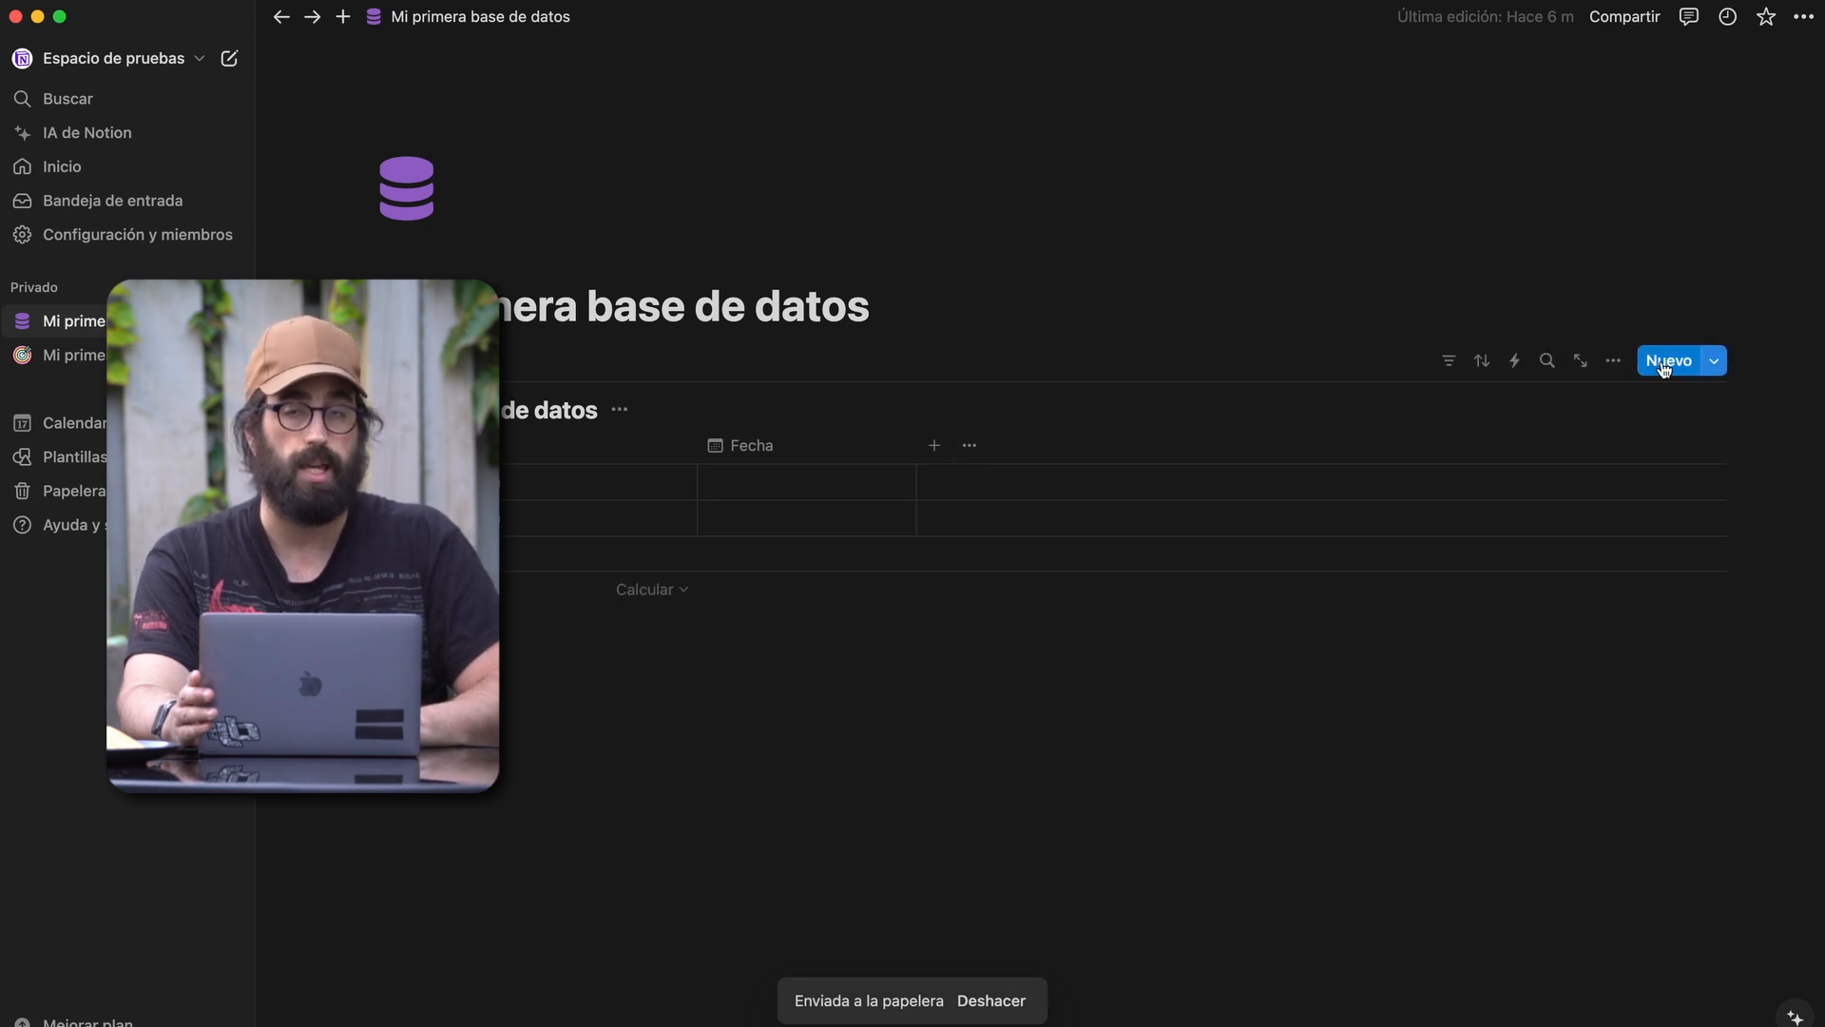
left_click(1663, 366)
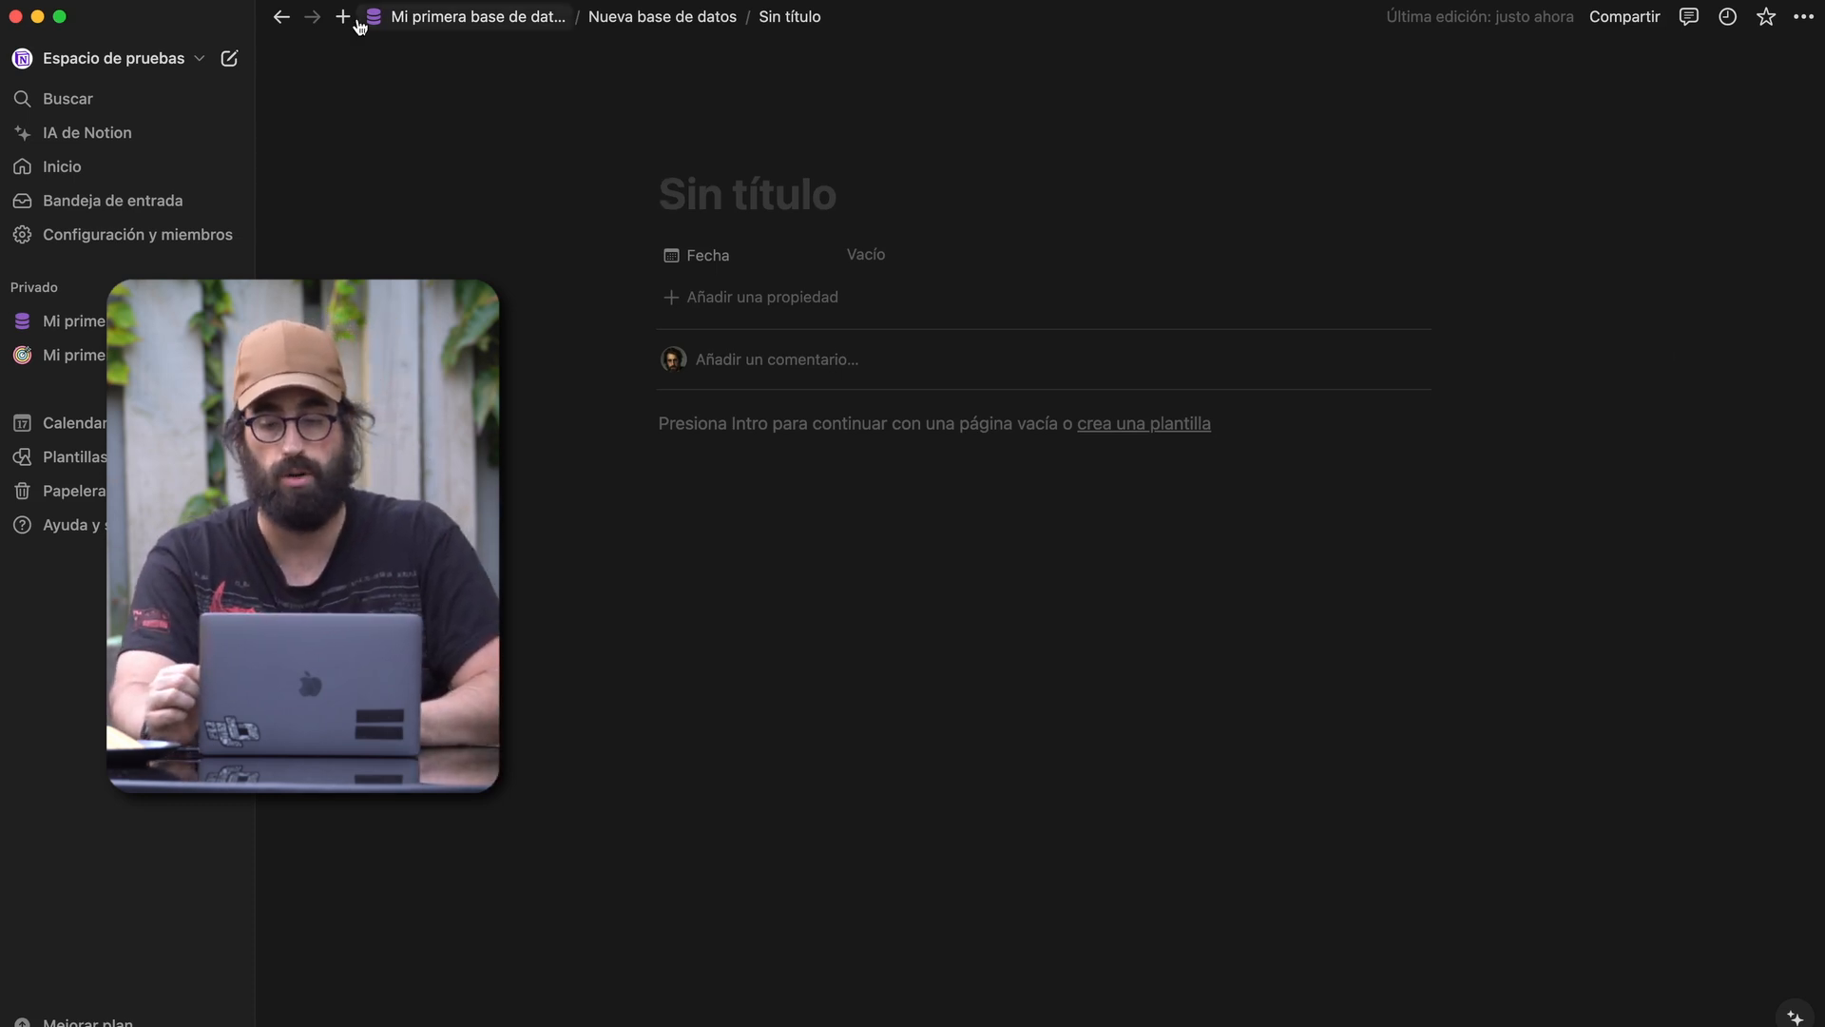
left_click(280, 17)
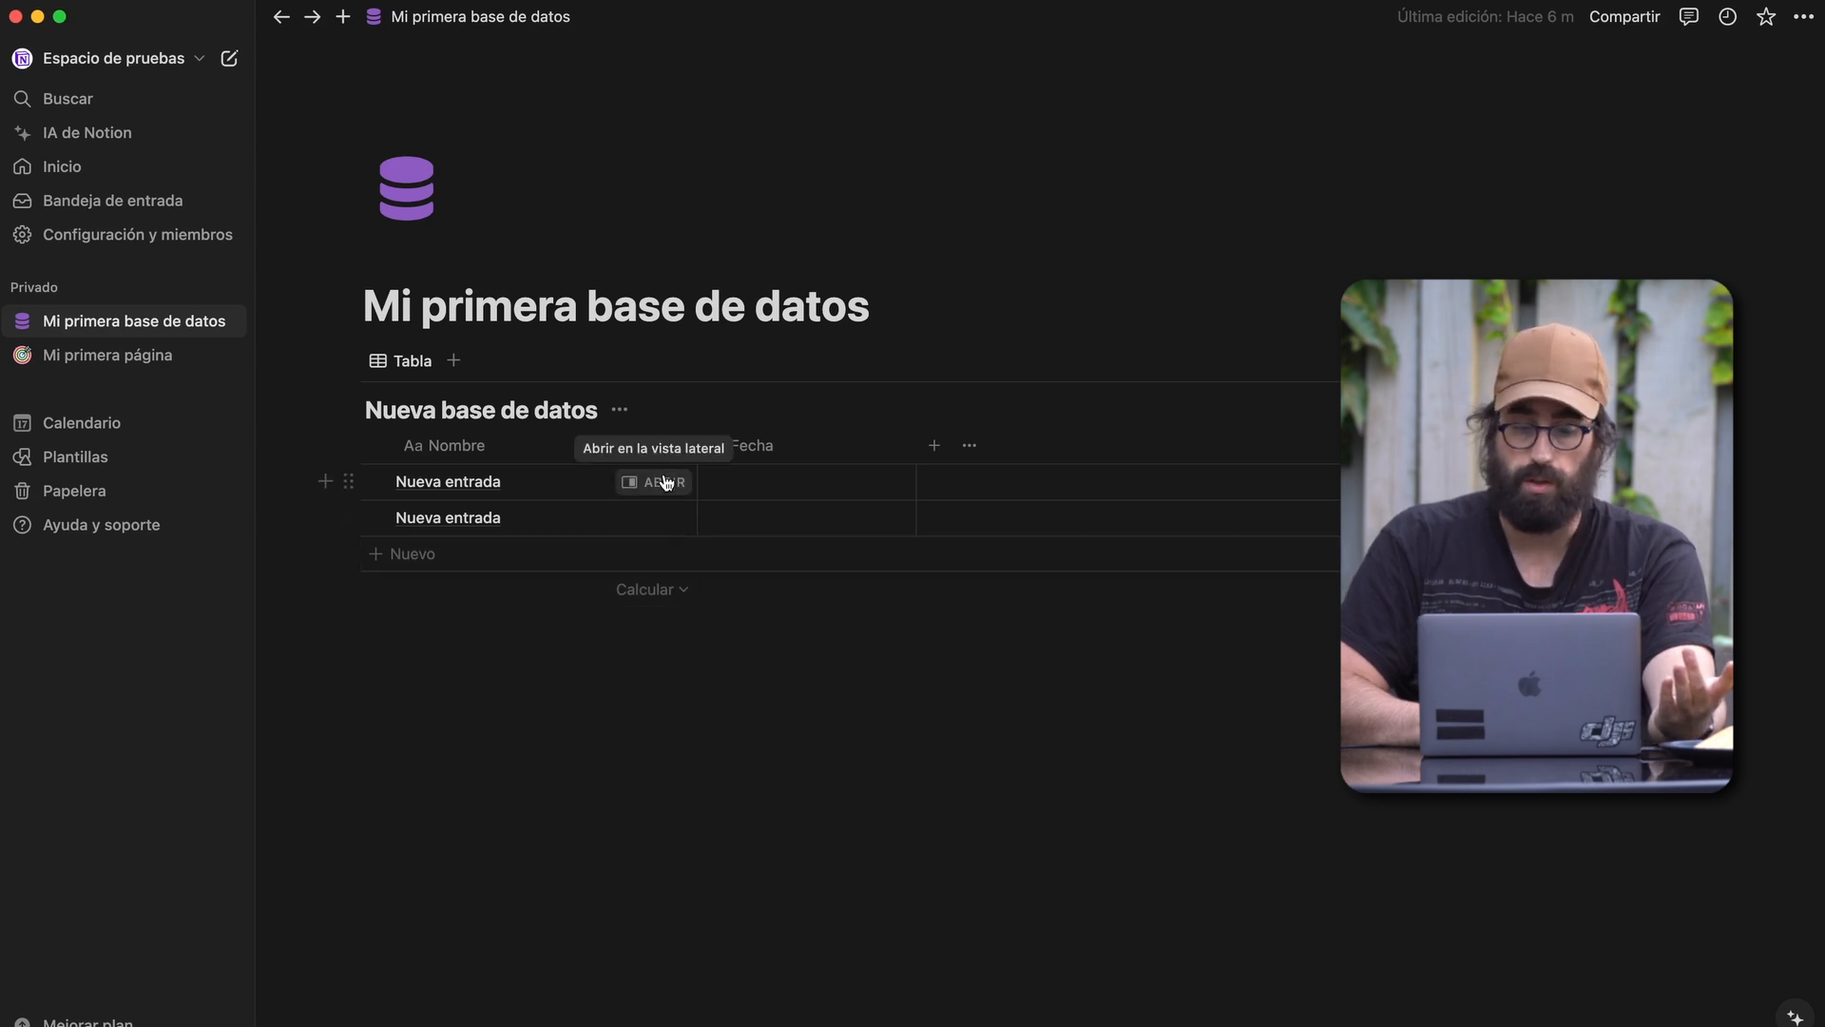
Write 'escribir lo que yo quiera' in the first entry and set Fecha to 17 September 2024
left_click(662, 481)
type("escribir lo que yo quiera")
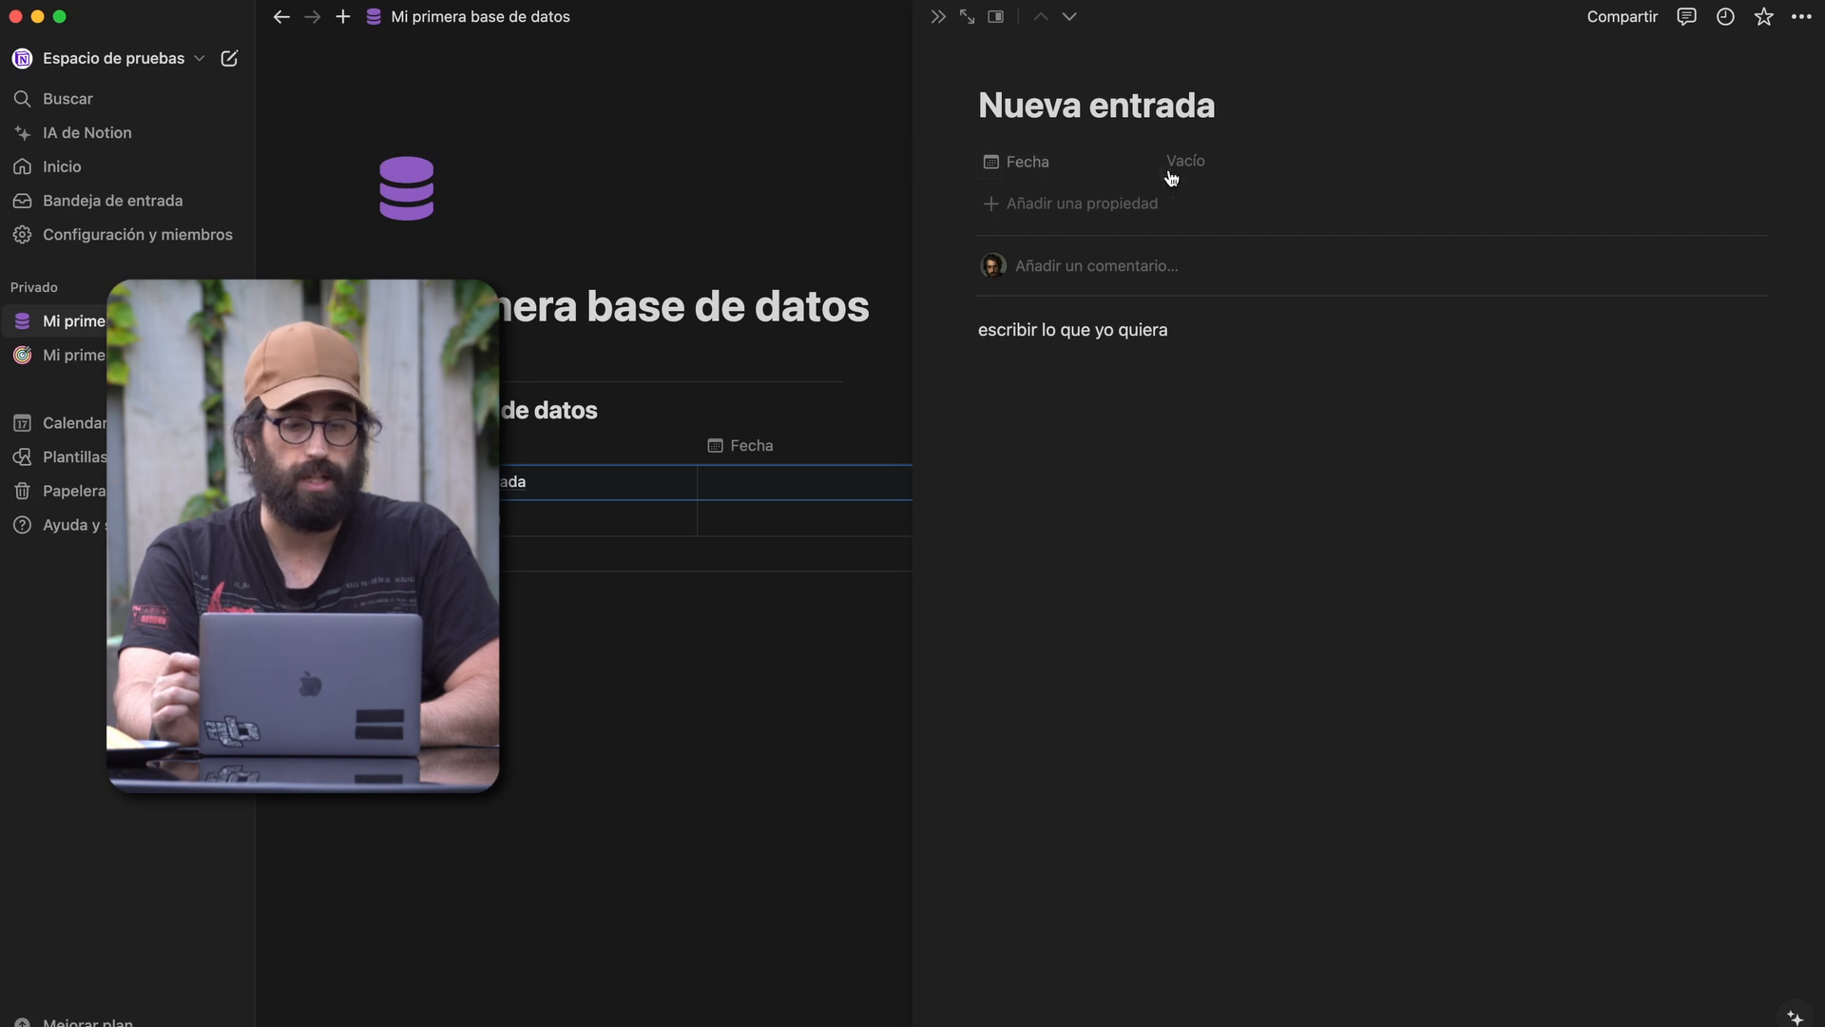
left_click(1187, 177)
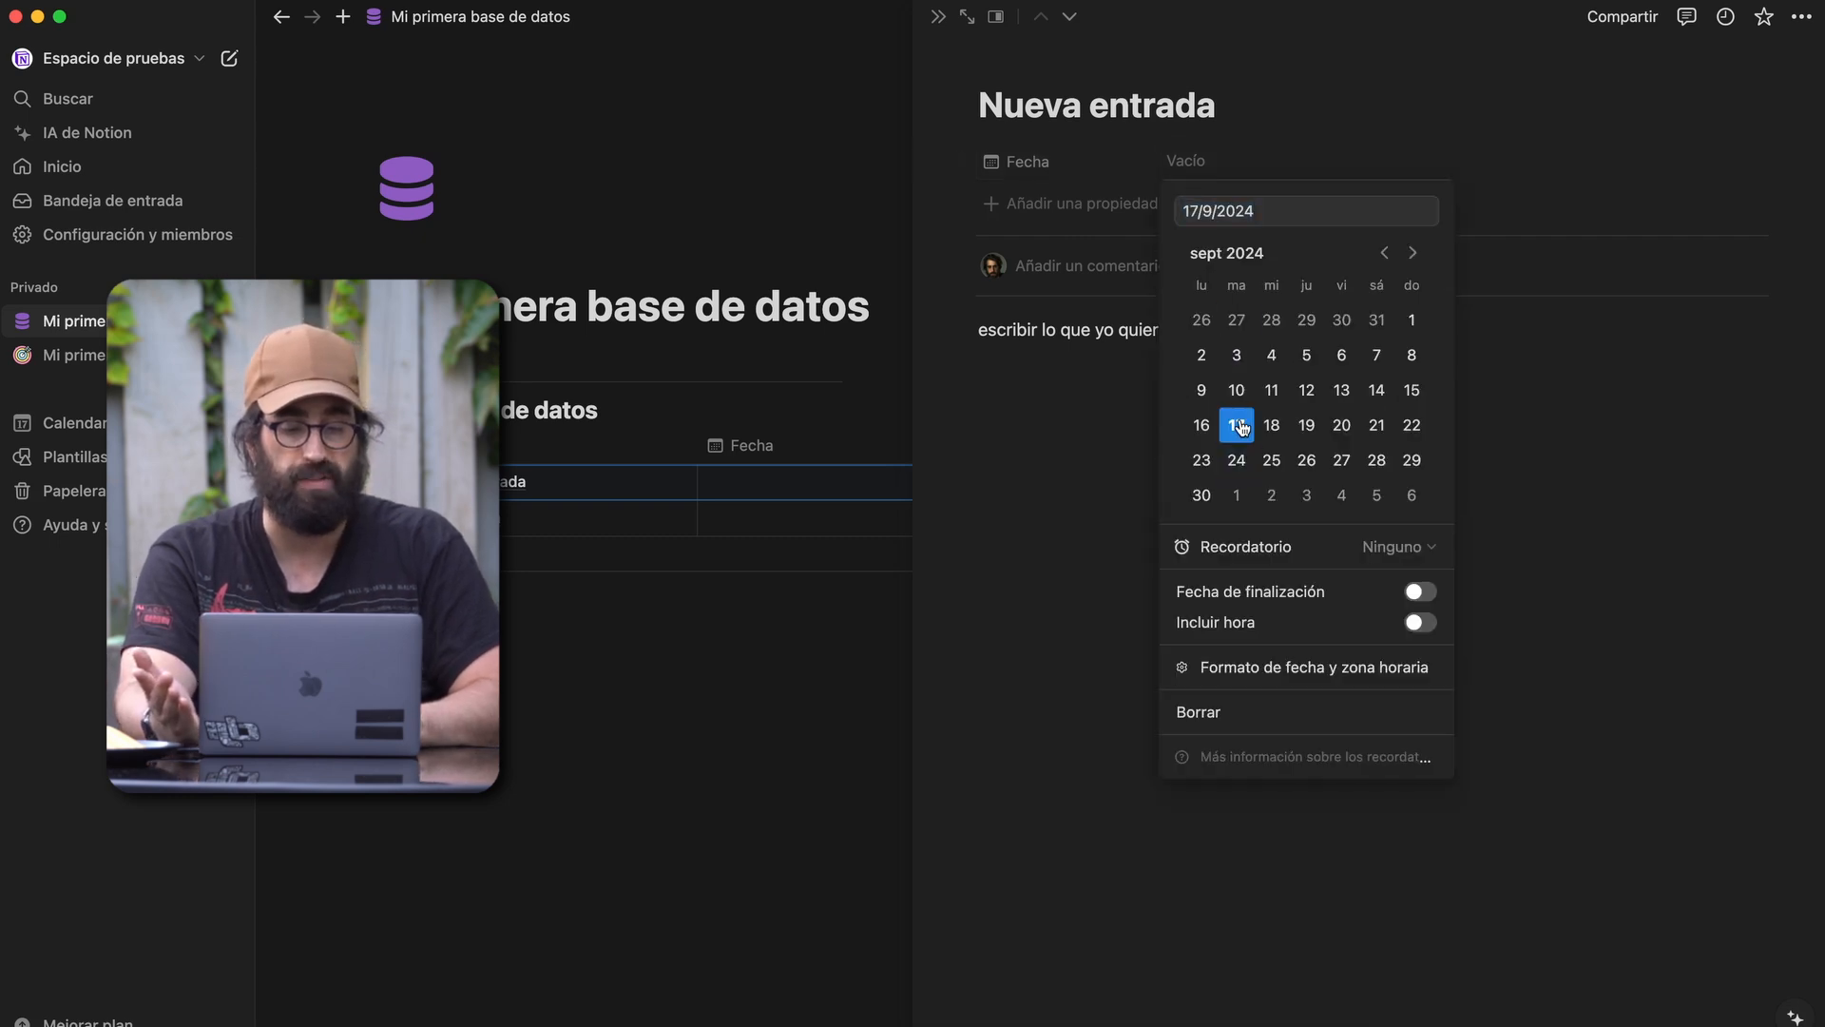
left_click(1237, 424)
left_click(1724, 395)
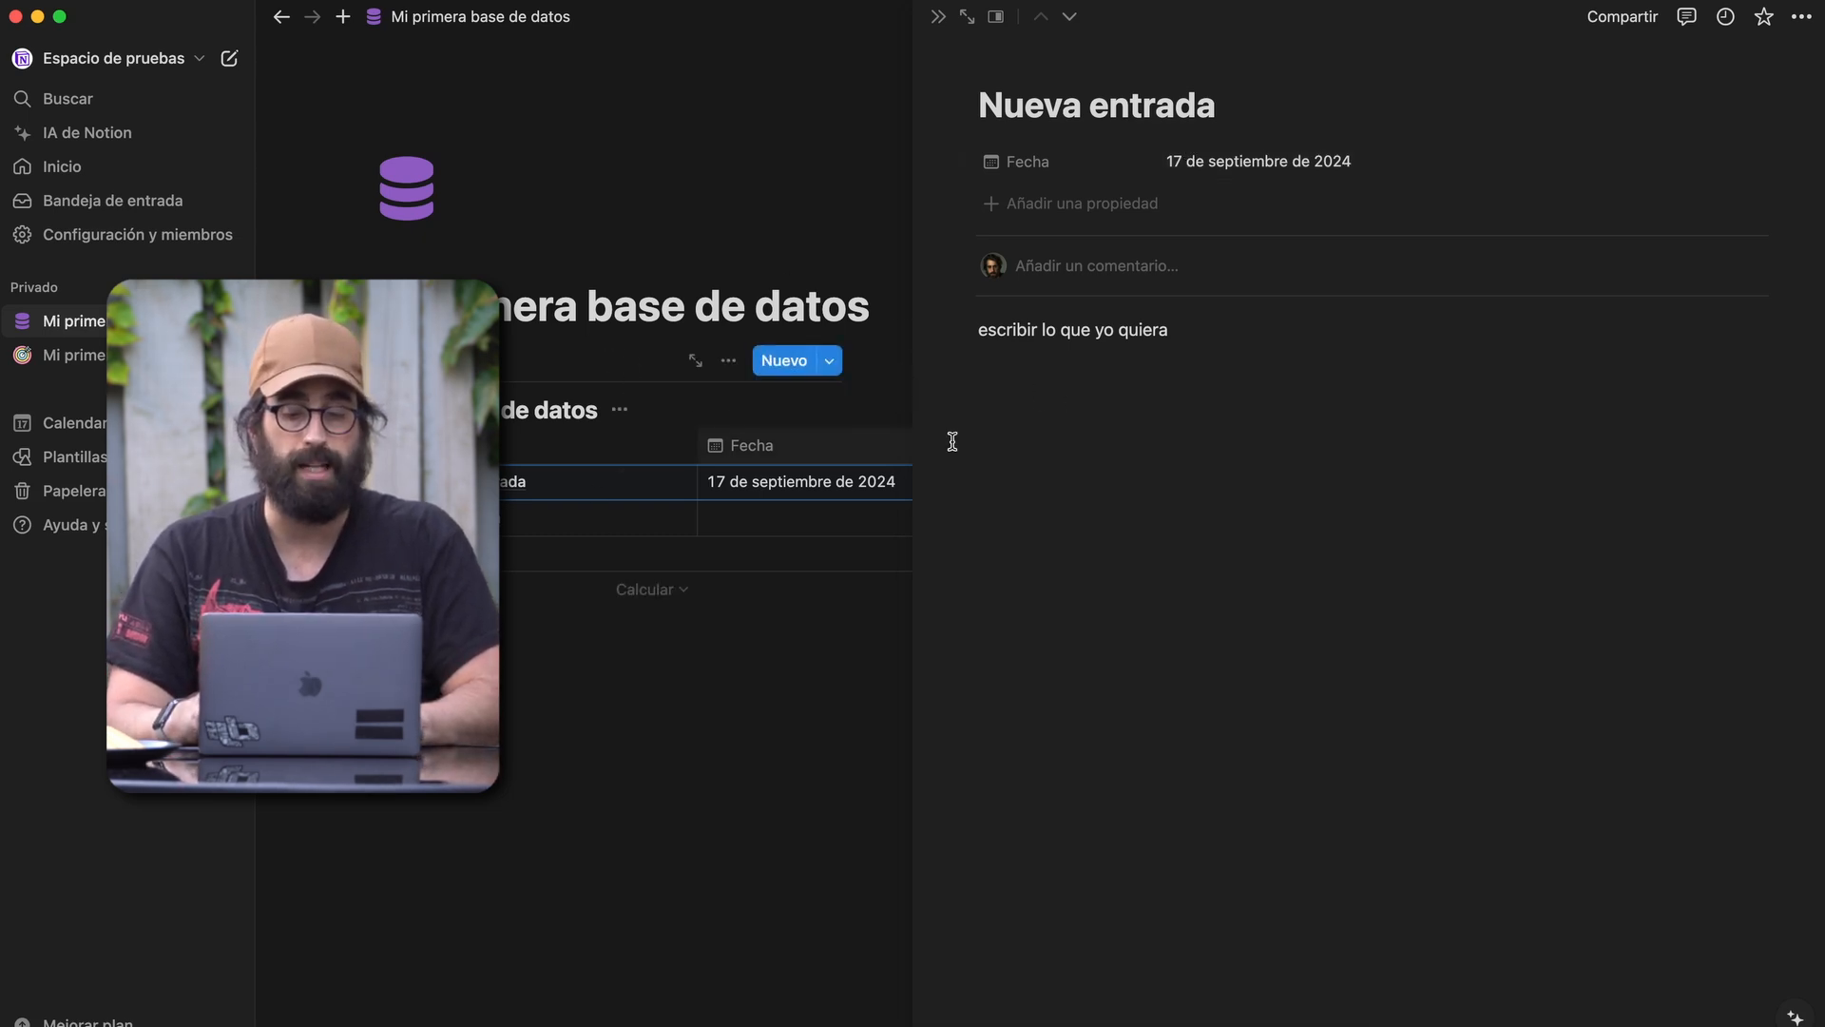
Insert an inline database below the text and title it 'Base de datos dentro de página'
left_click(1011, 433)
key("Return")
type("/")
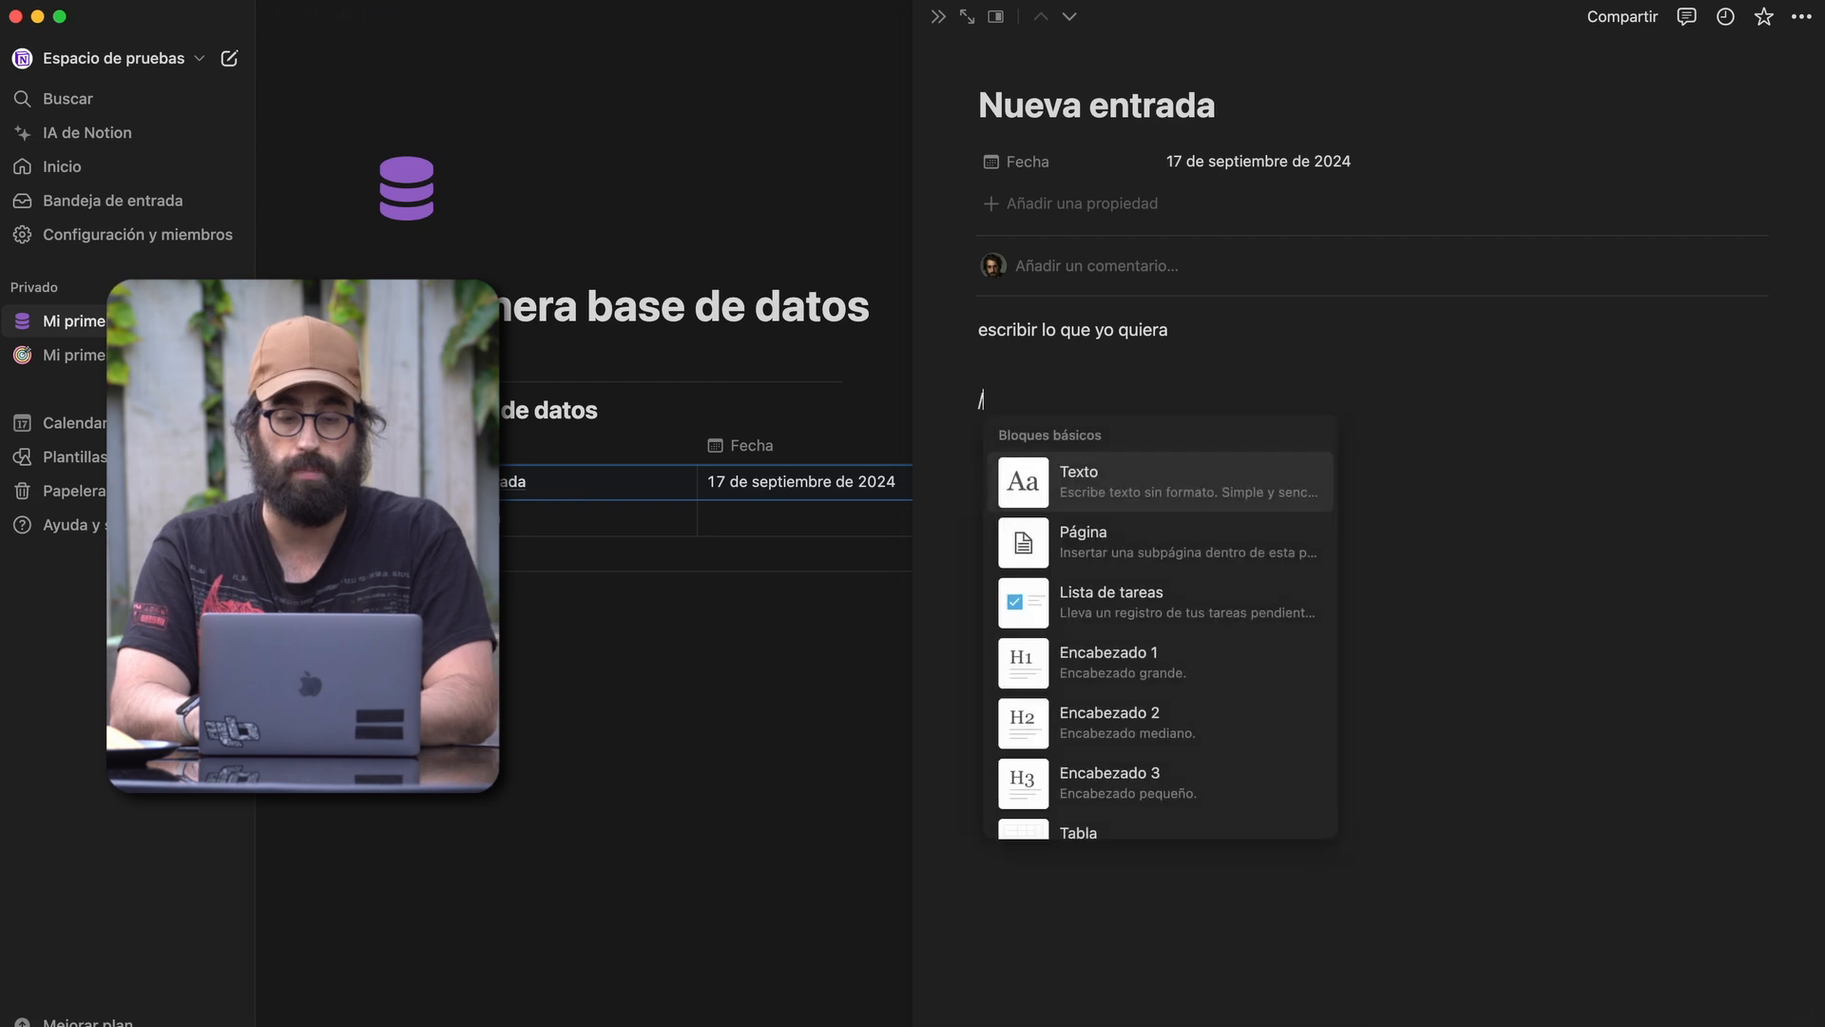
type("base")
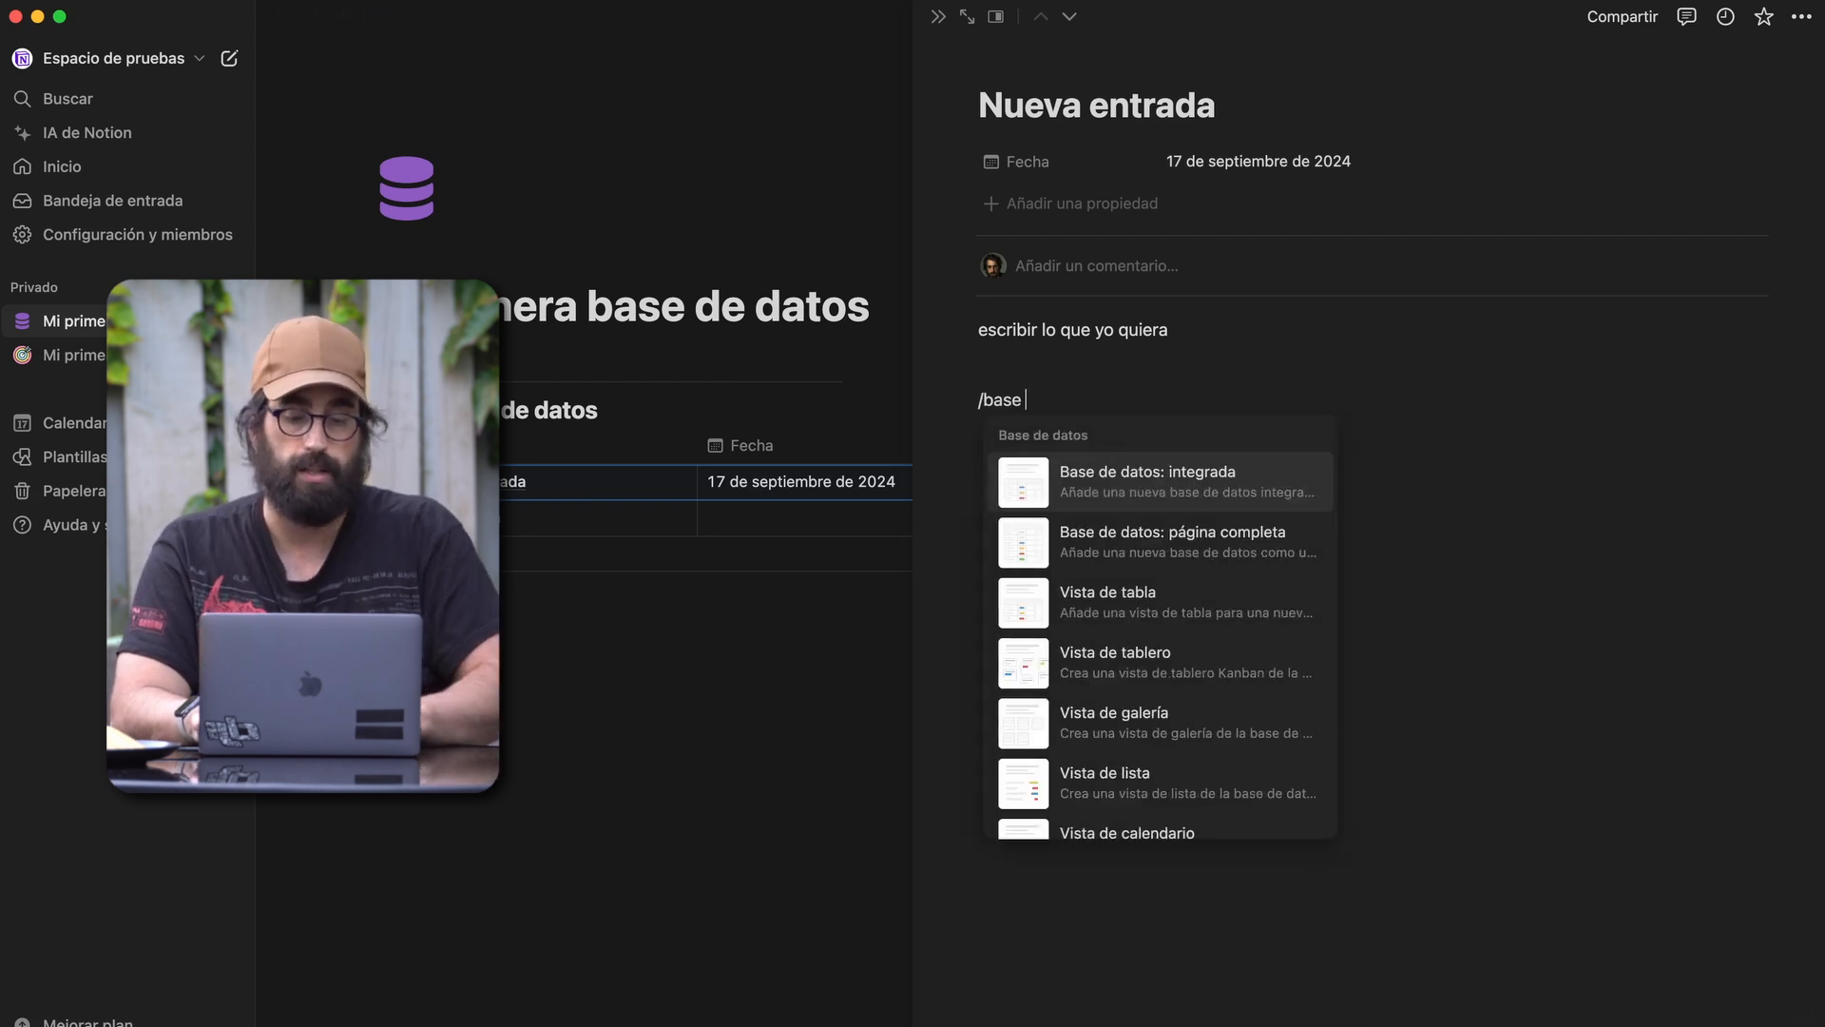
left_click(1205, 483)
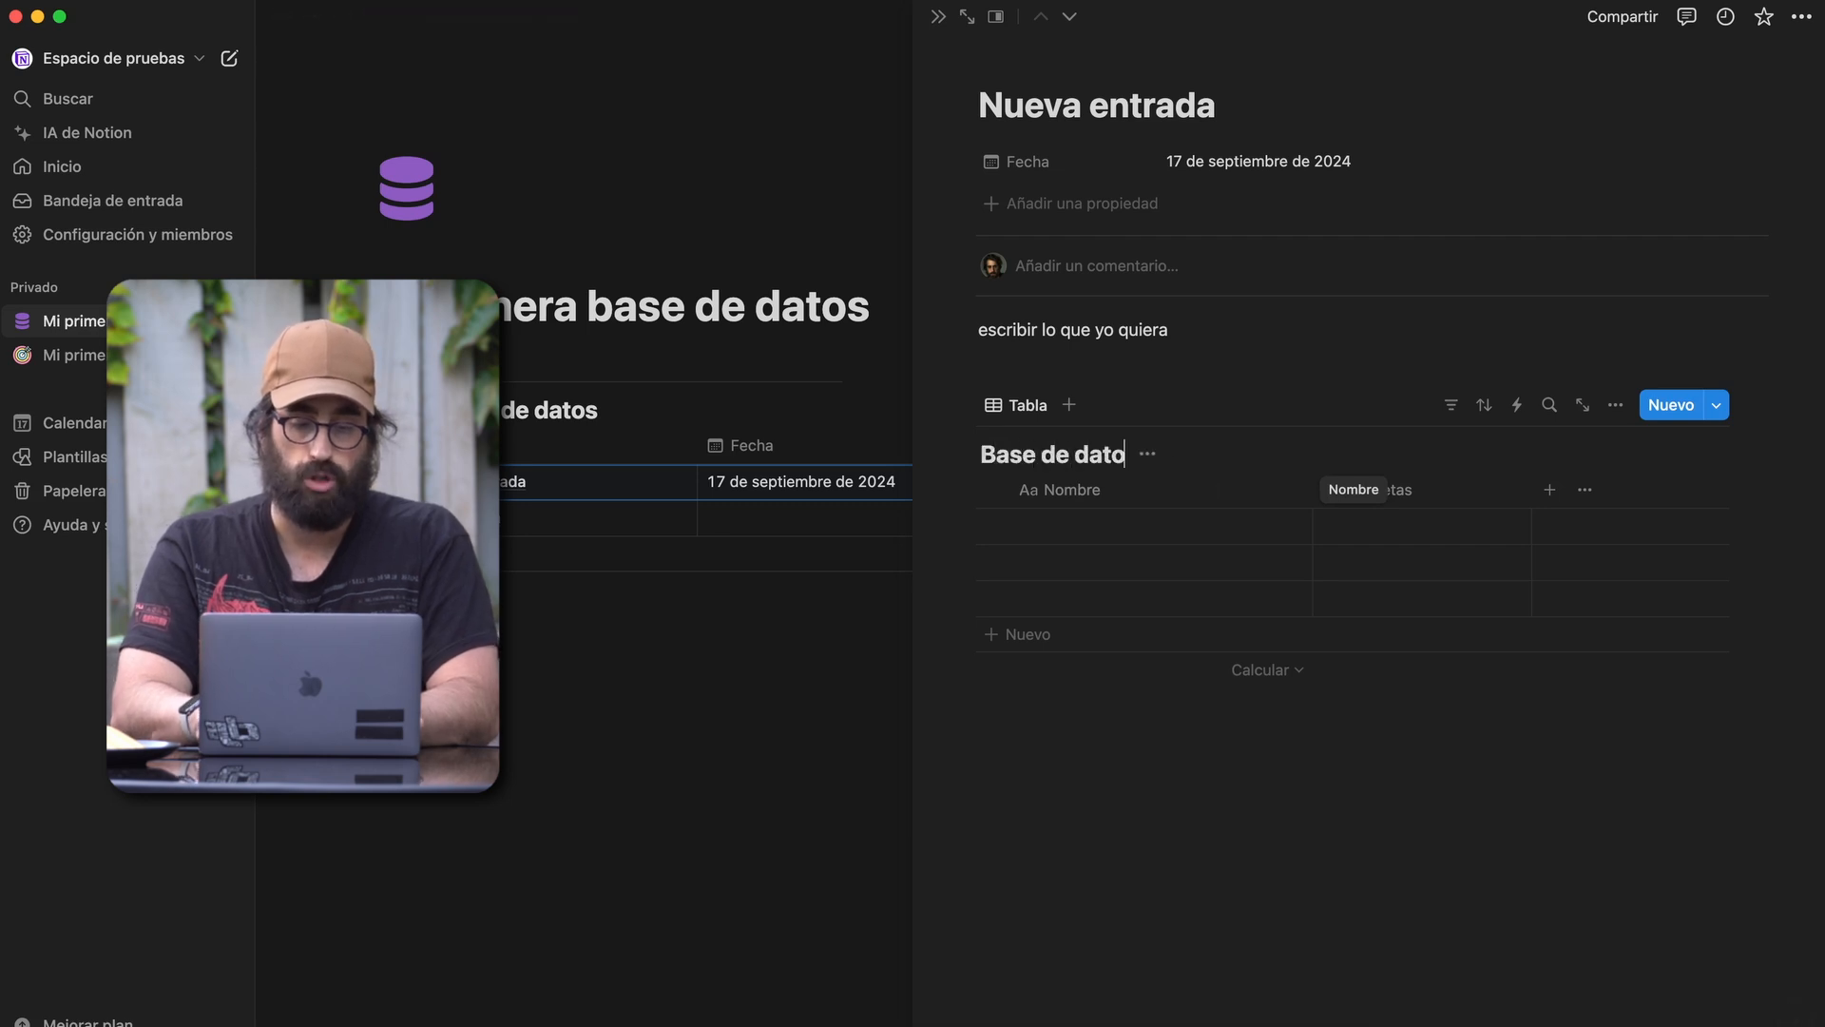
type("Base de datos dentro de página")
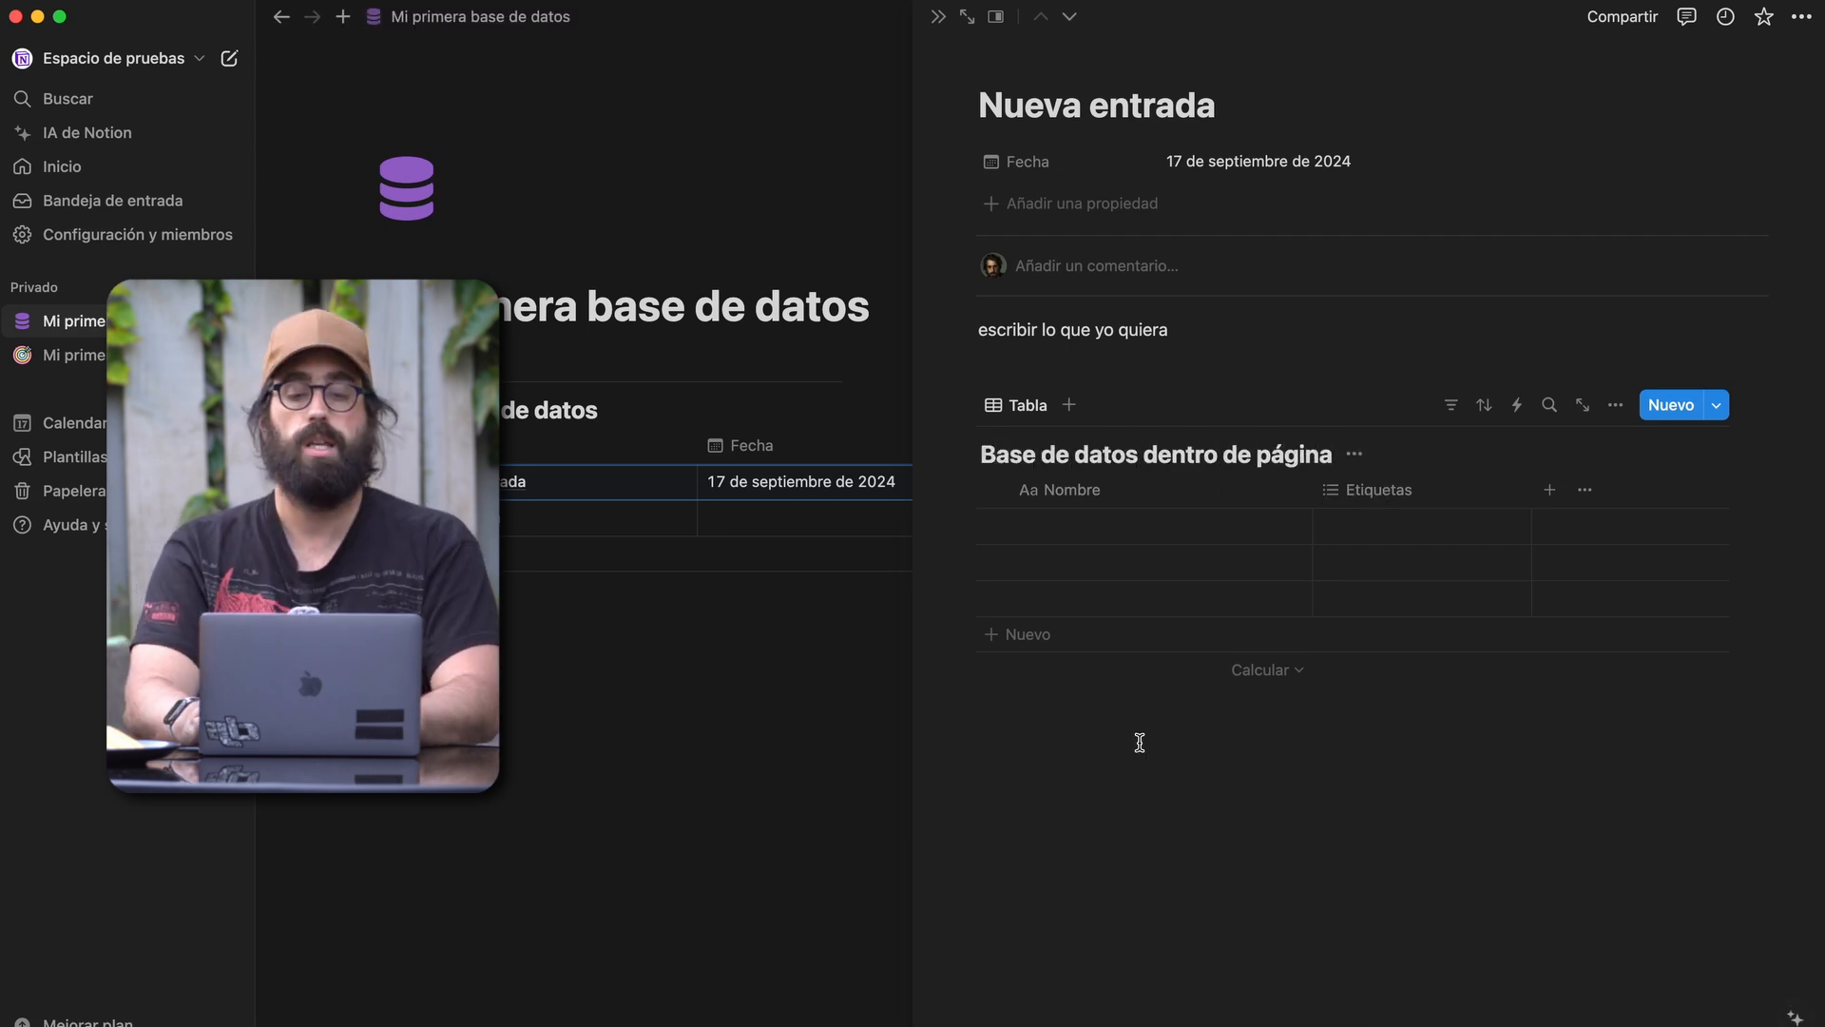
left_click(1141, 743)
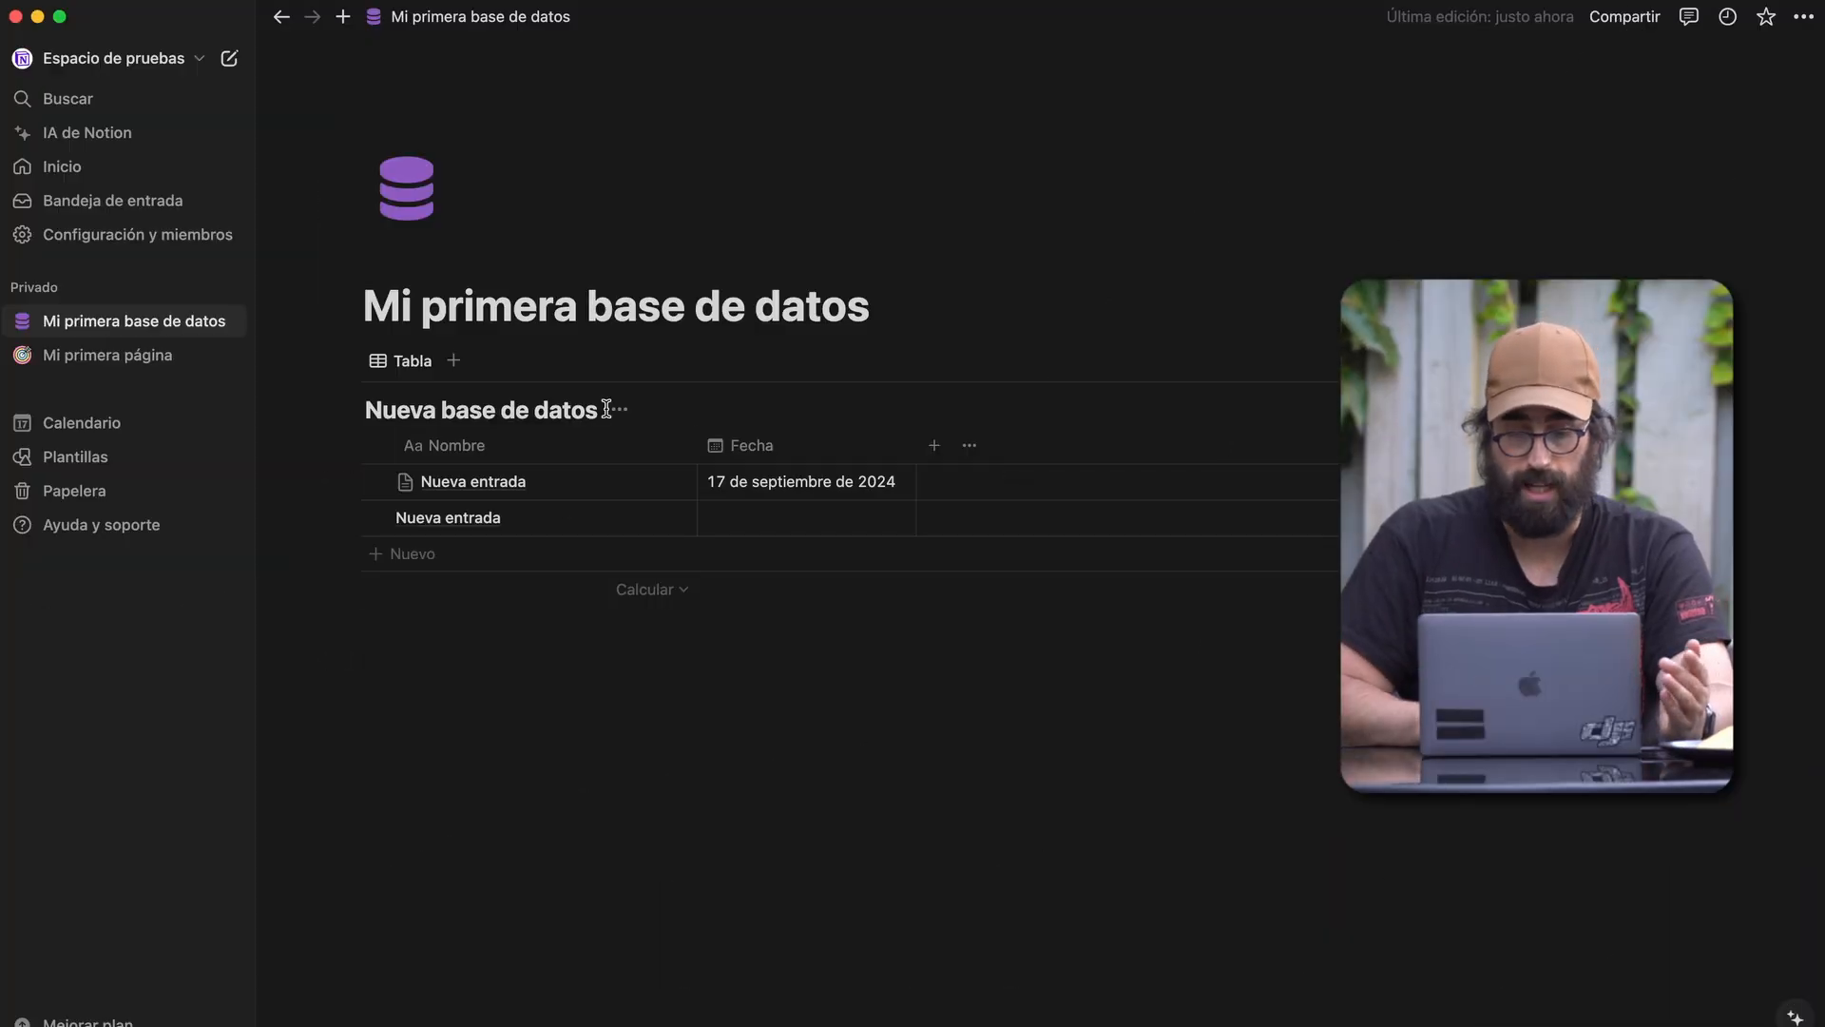
left_click(616, 410)
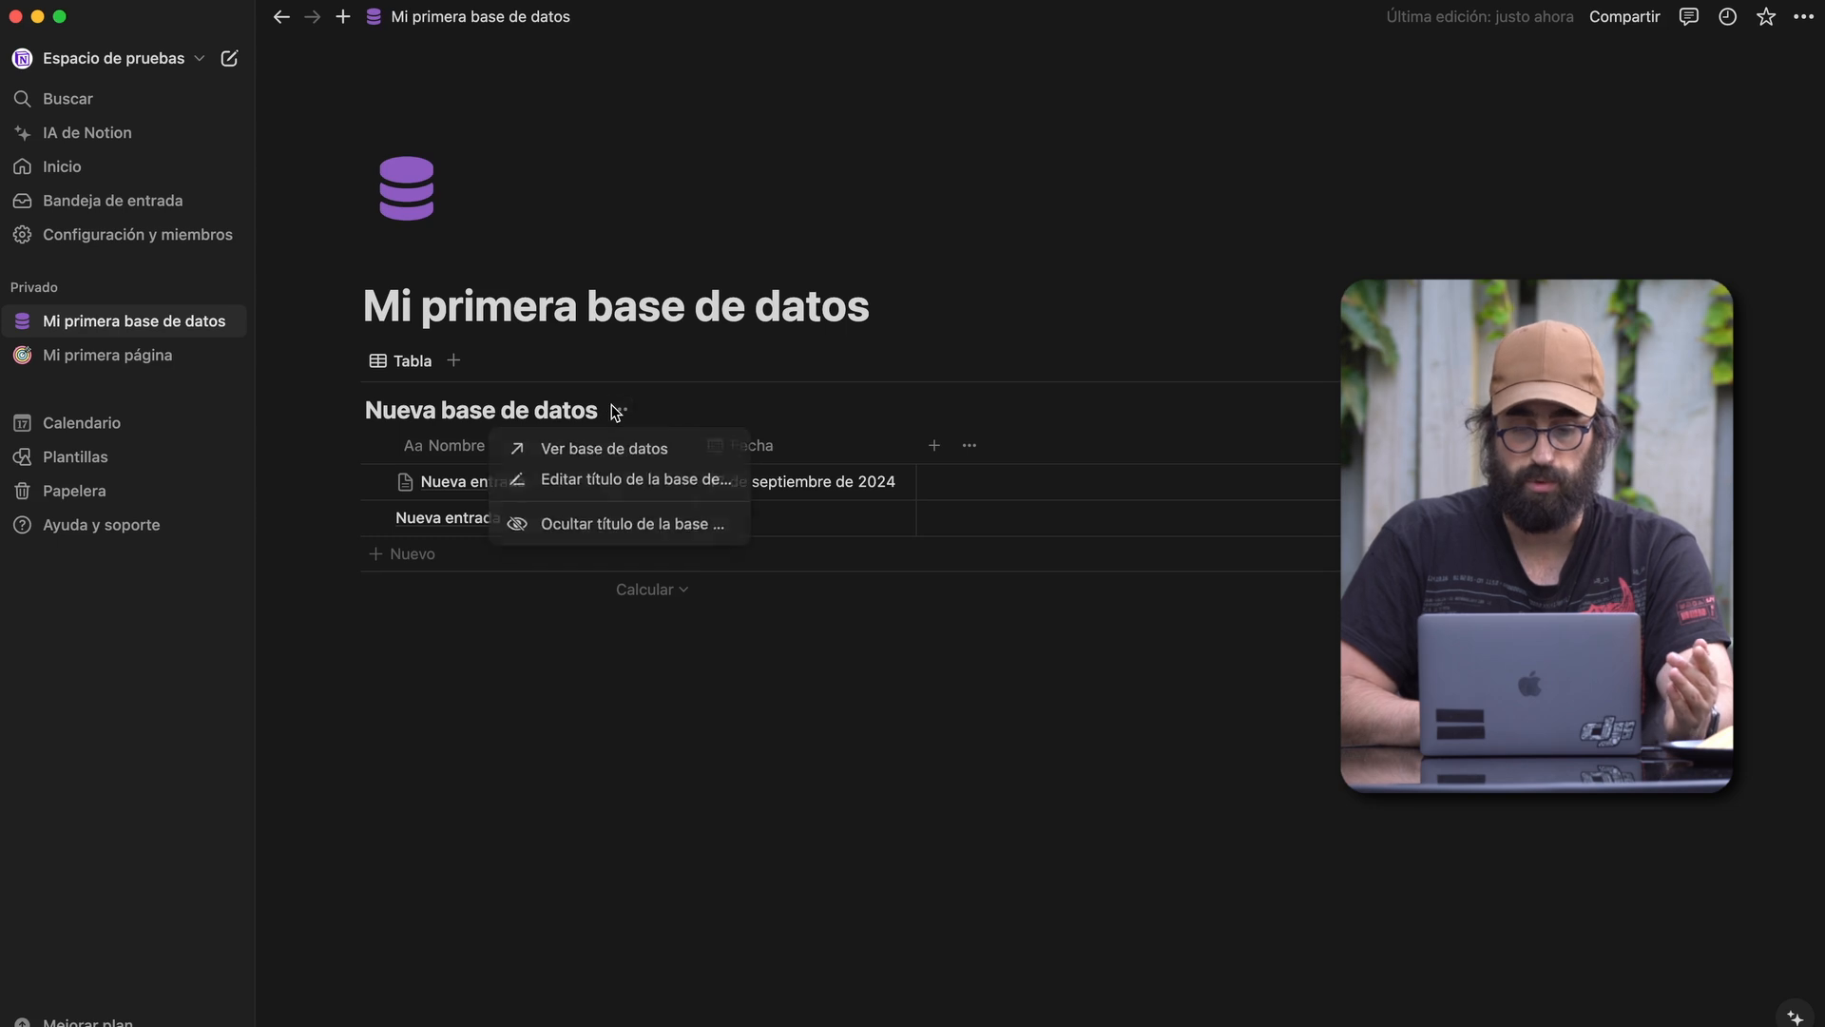
left_click(583, 450)
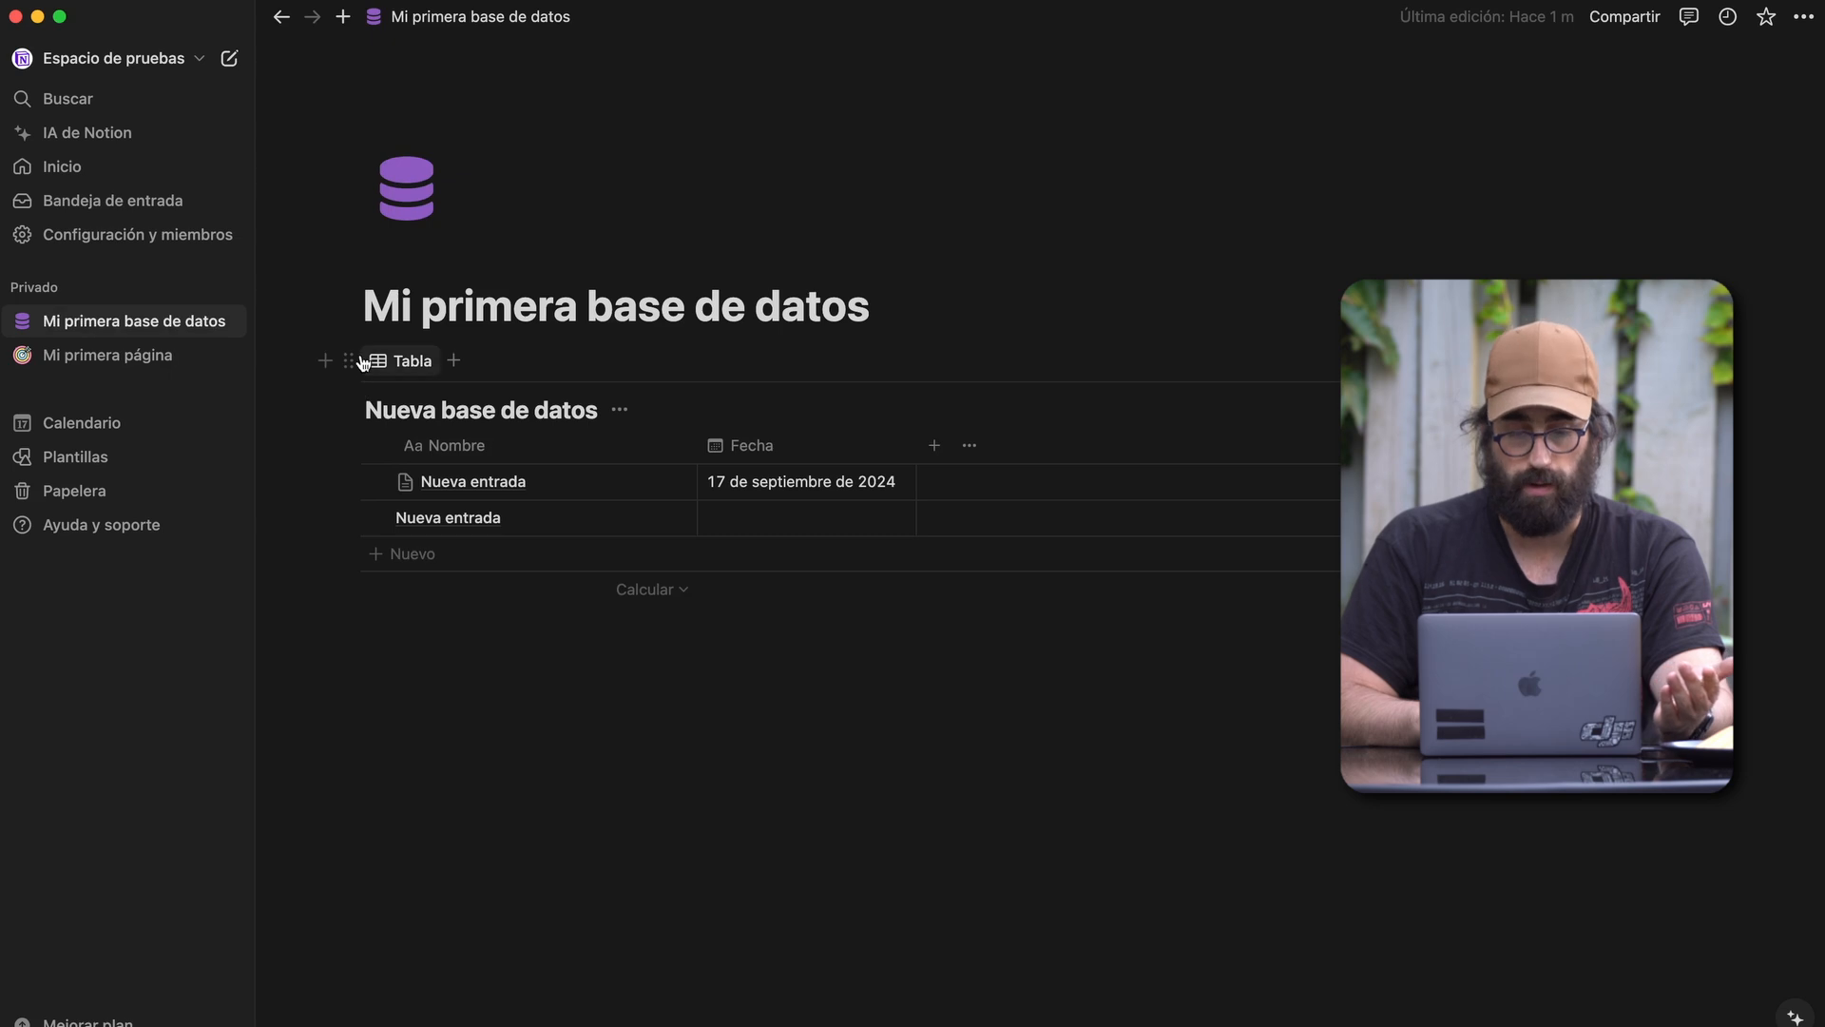
left_click(349, 360)
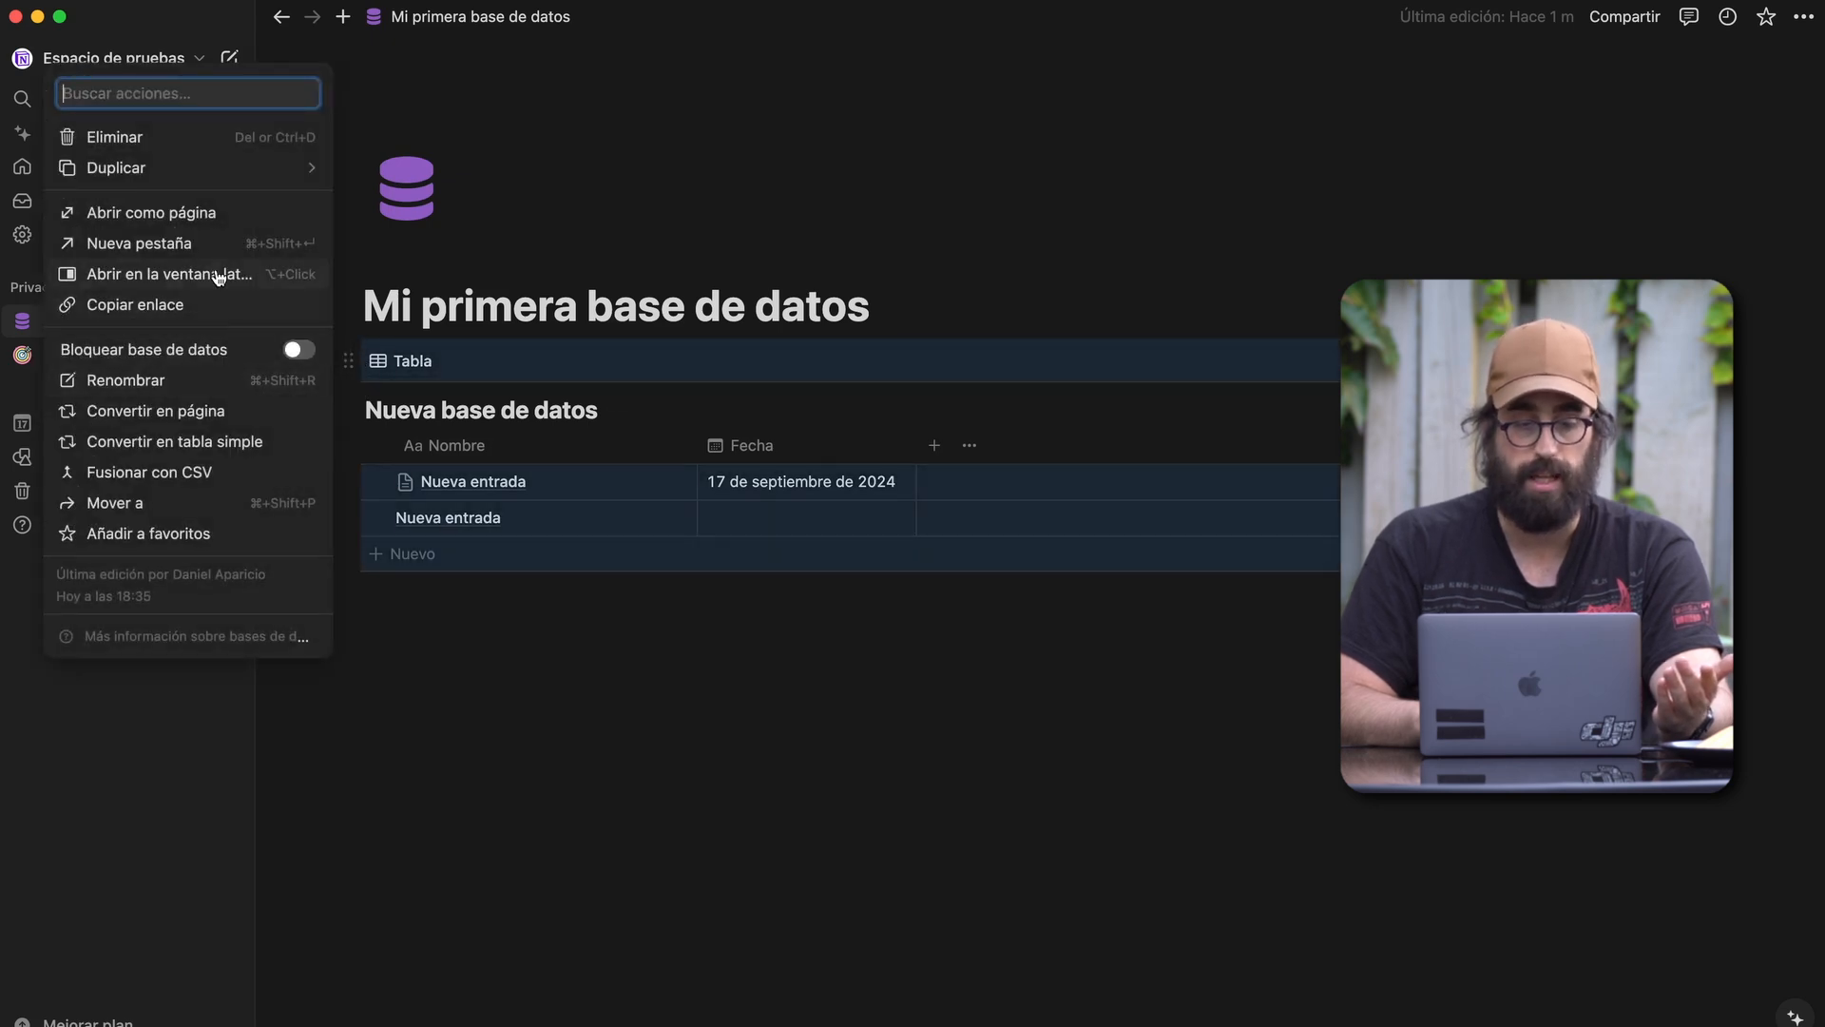
left_click(205, 221)
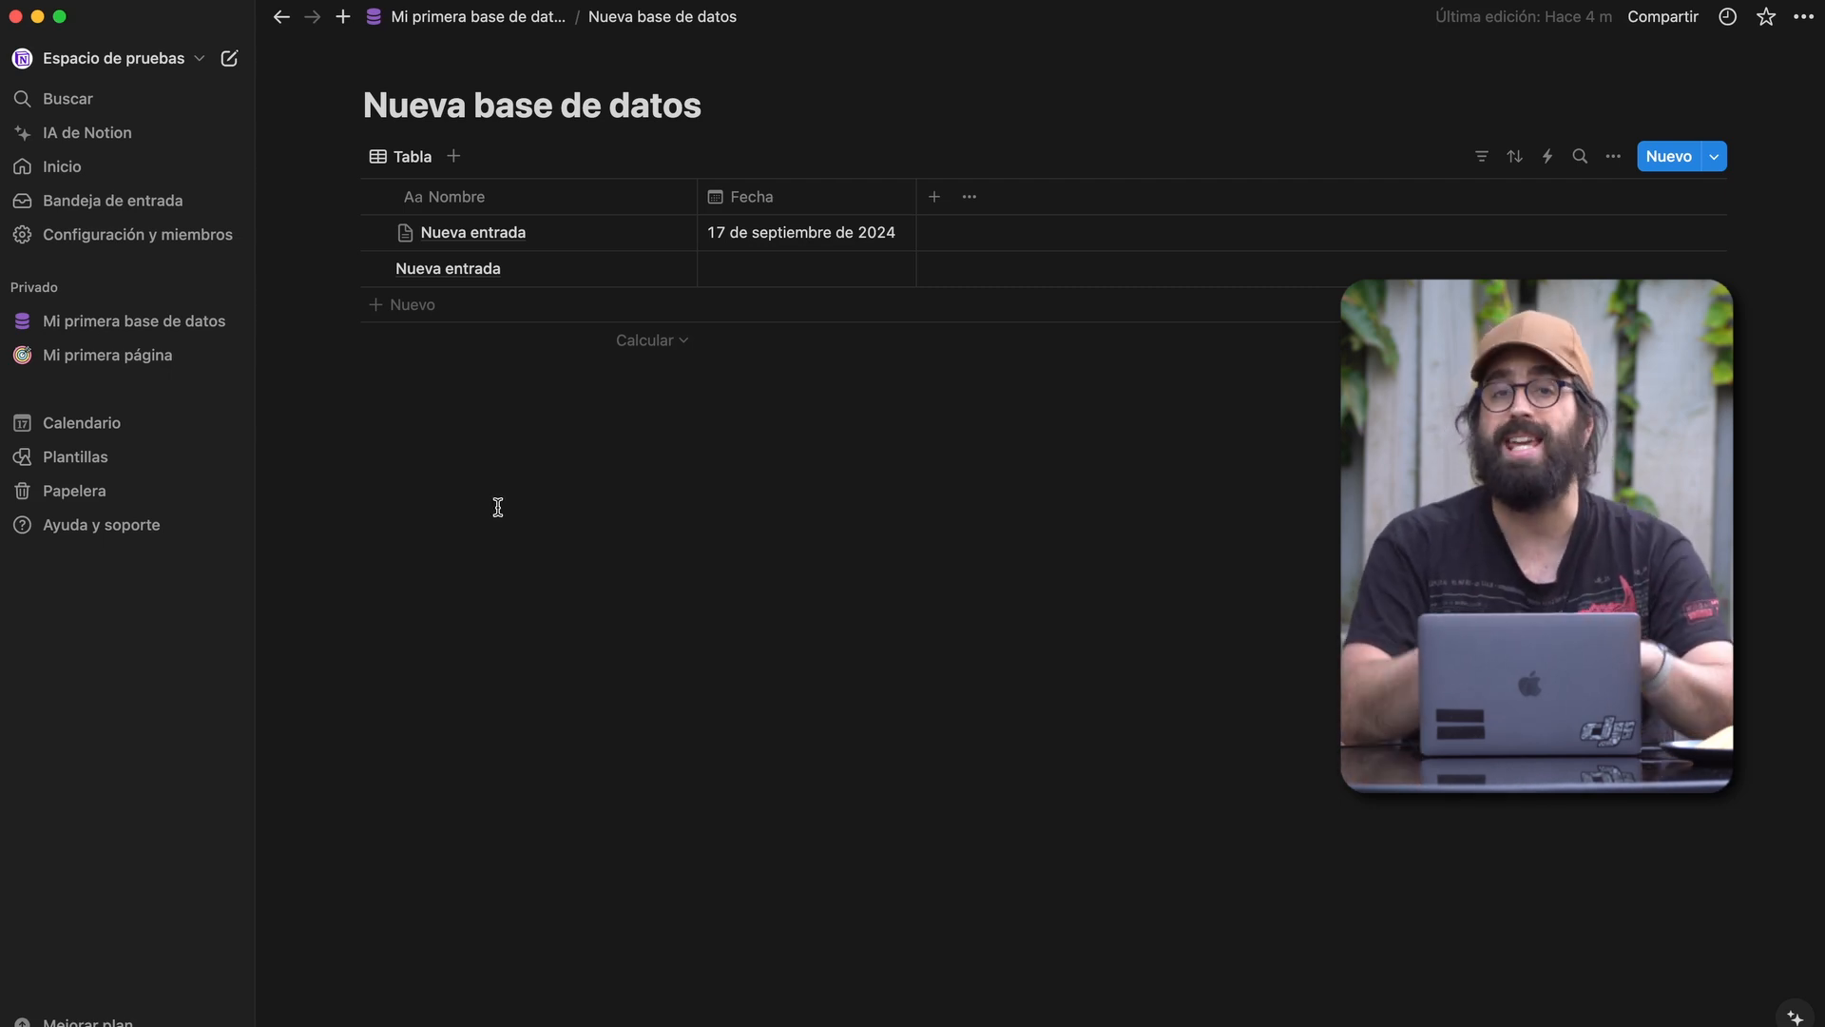
left_click(281, 17)
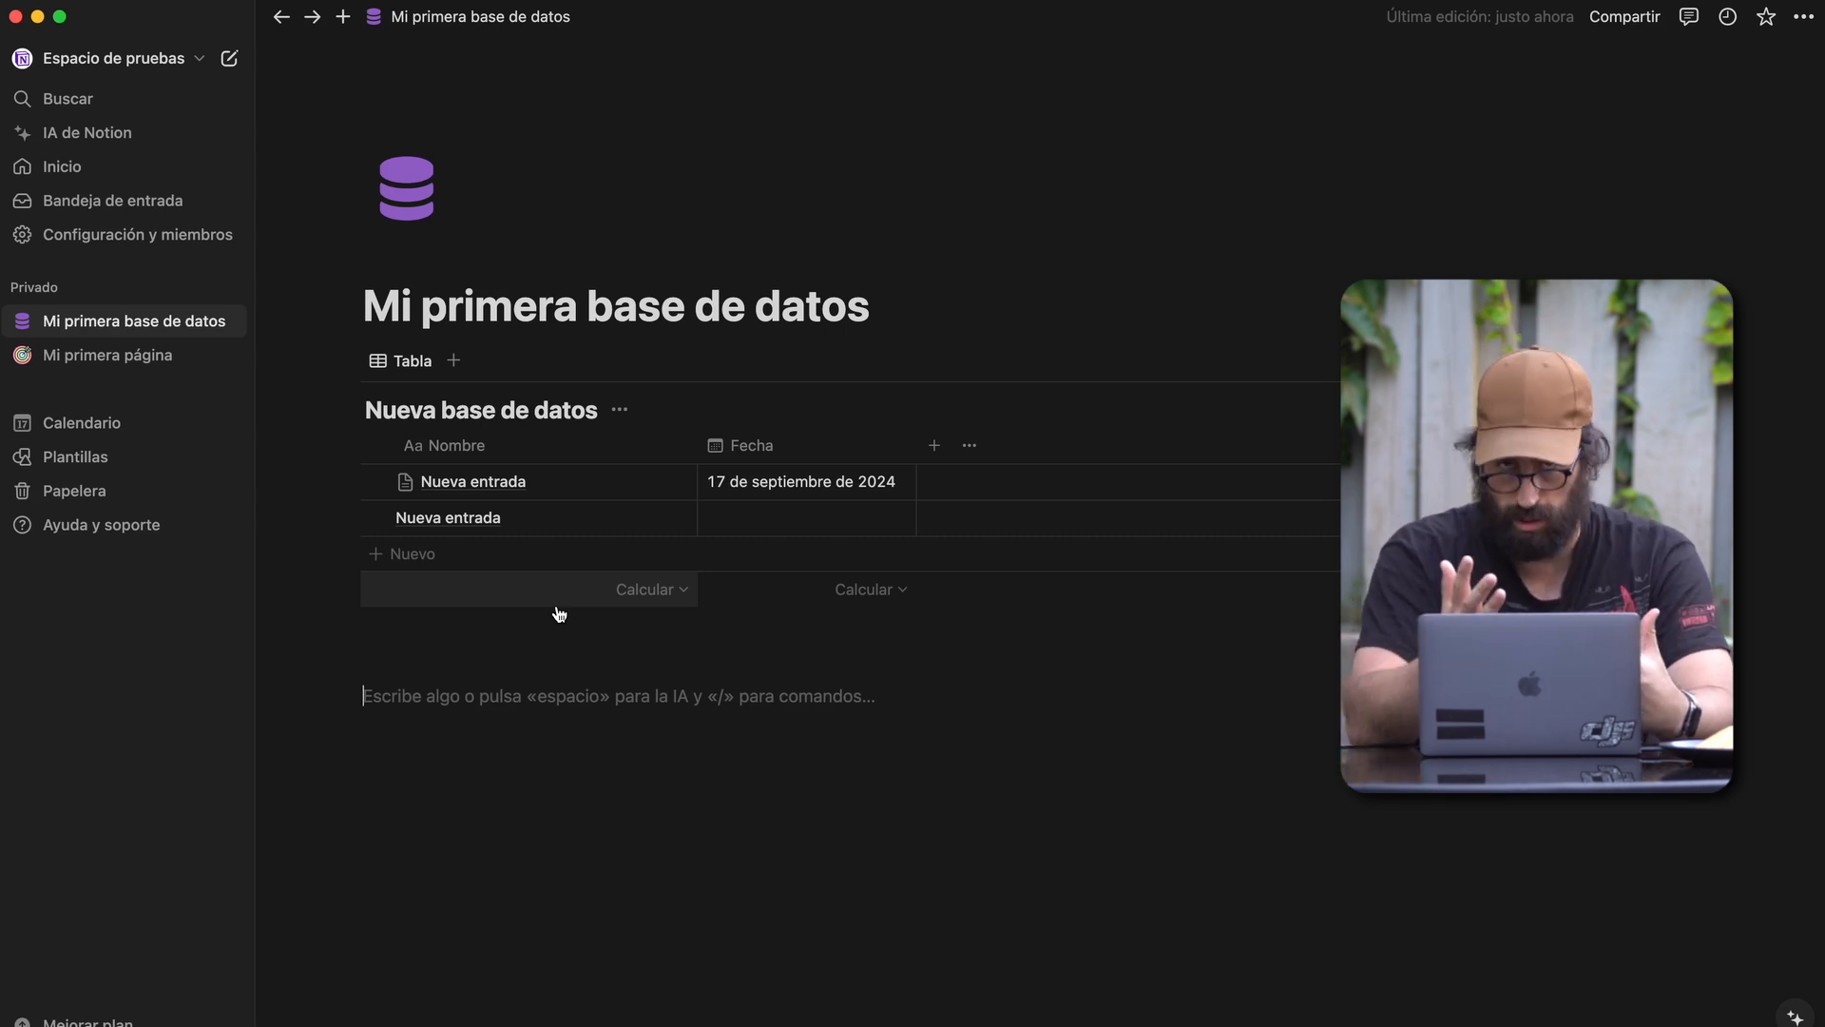
Insert a full-page database via /base de and title it 'Pagina completa'
type("/base de")
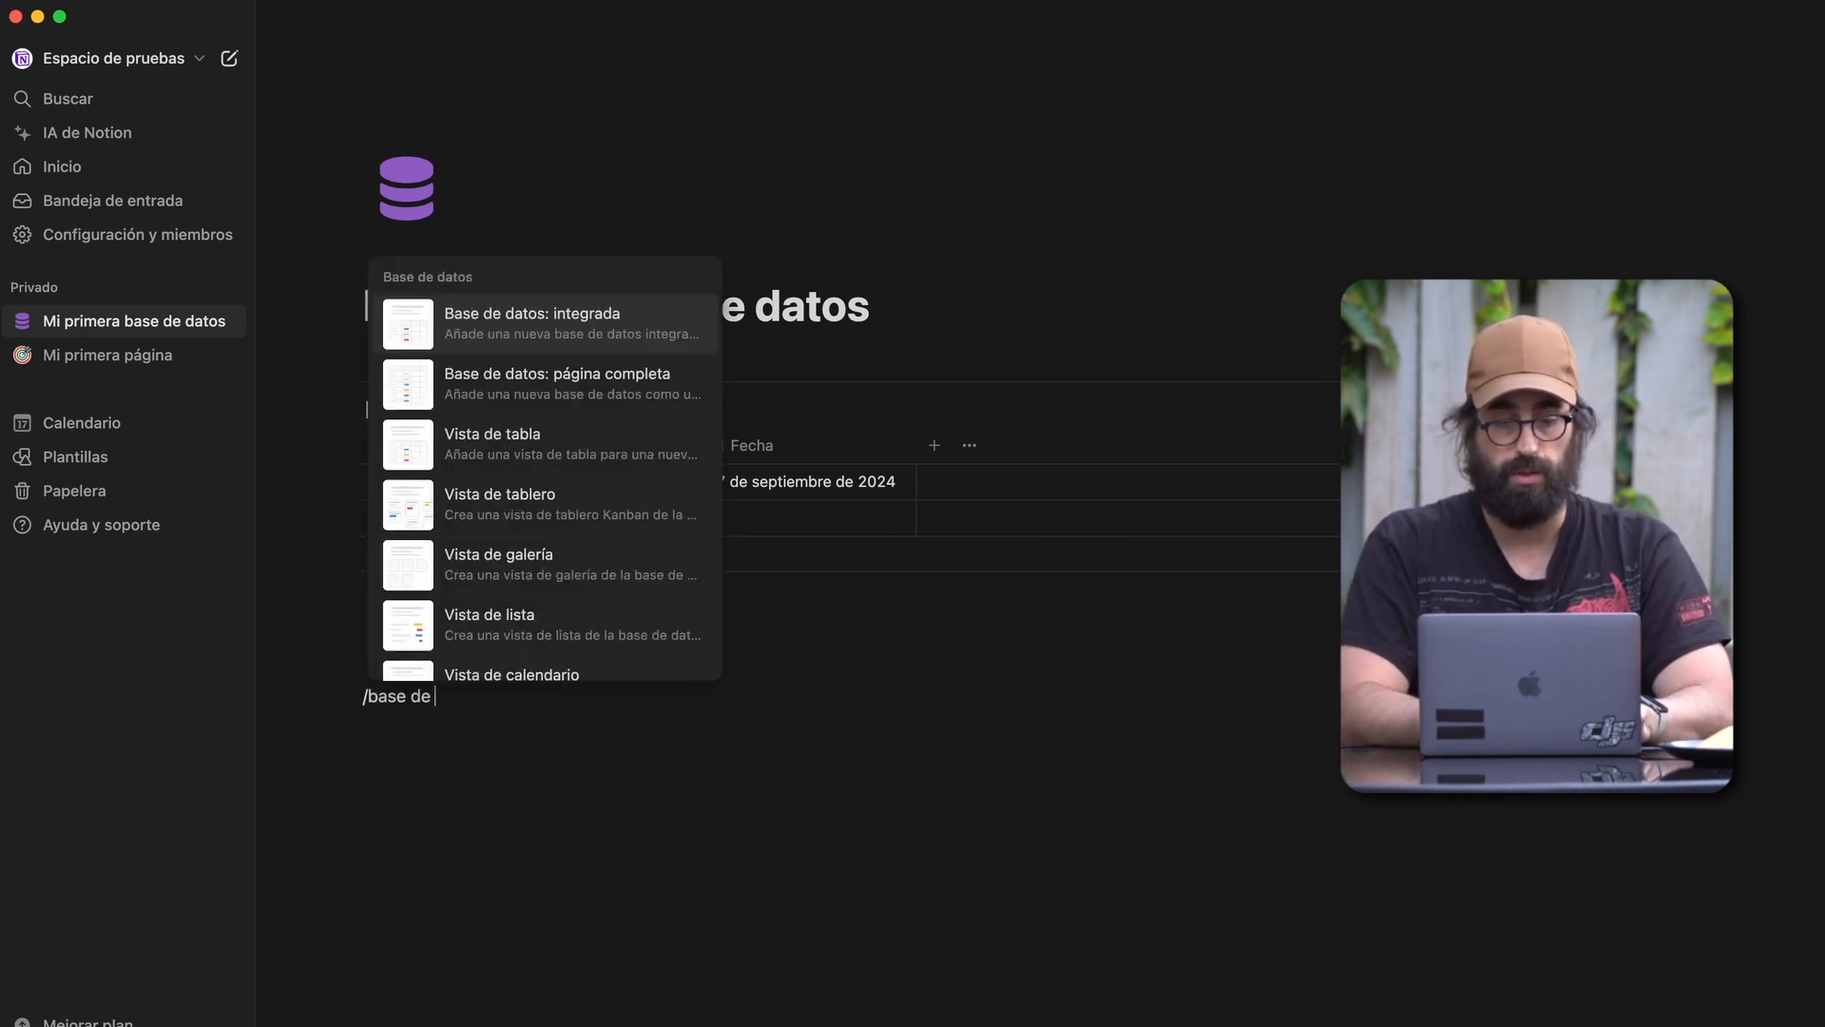
left_click(583, 385)
left_click(456, 113)
type("Pagina completa")
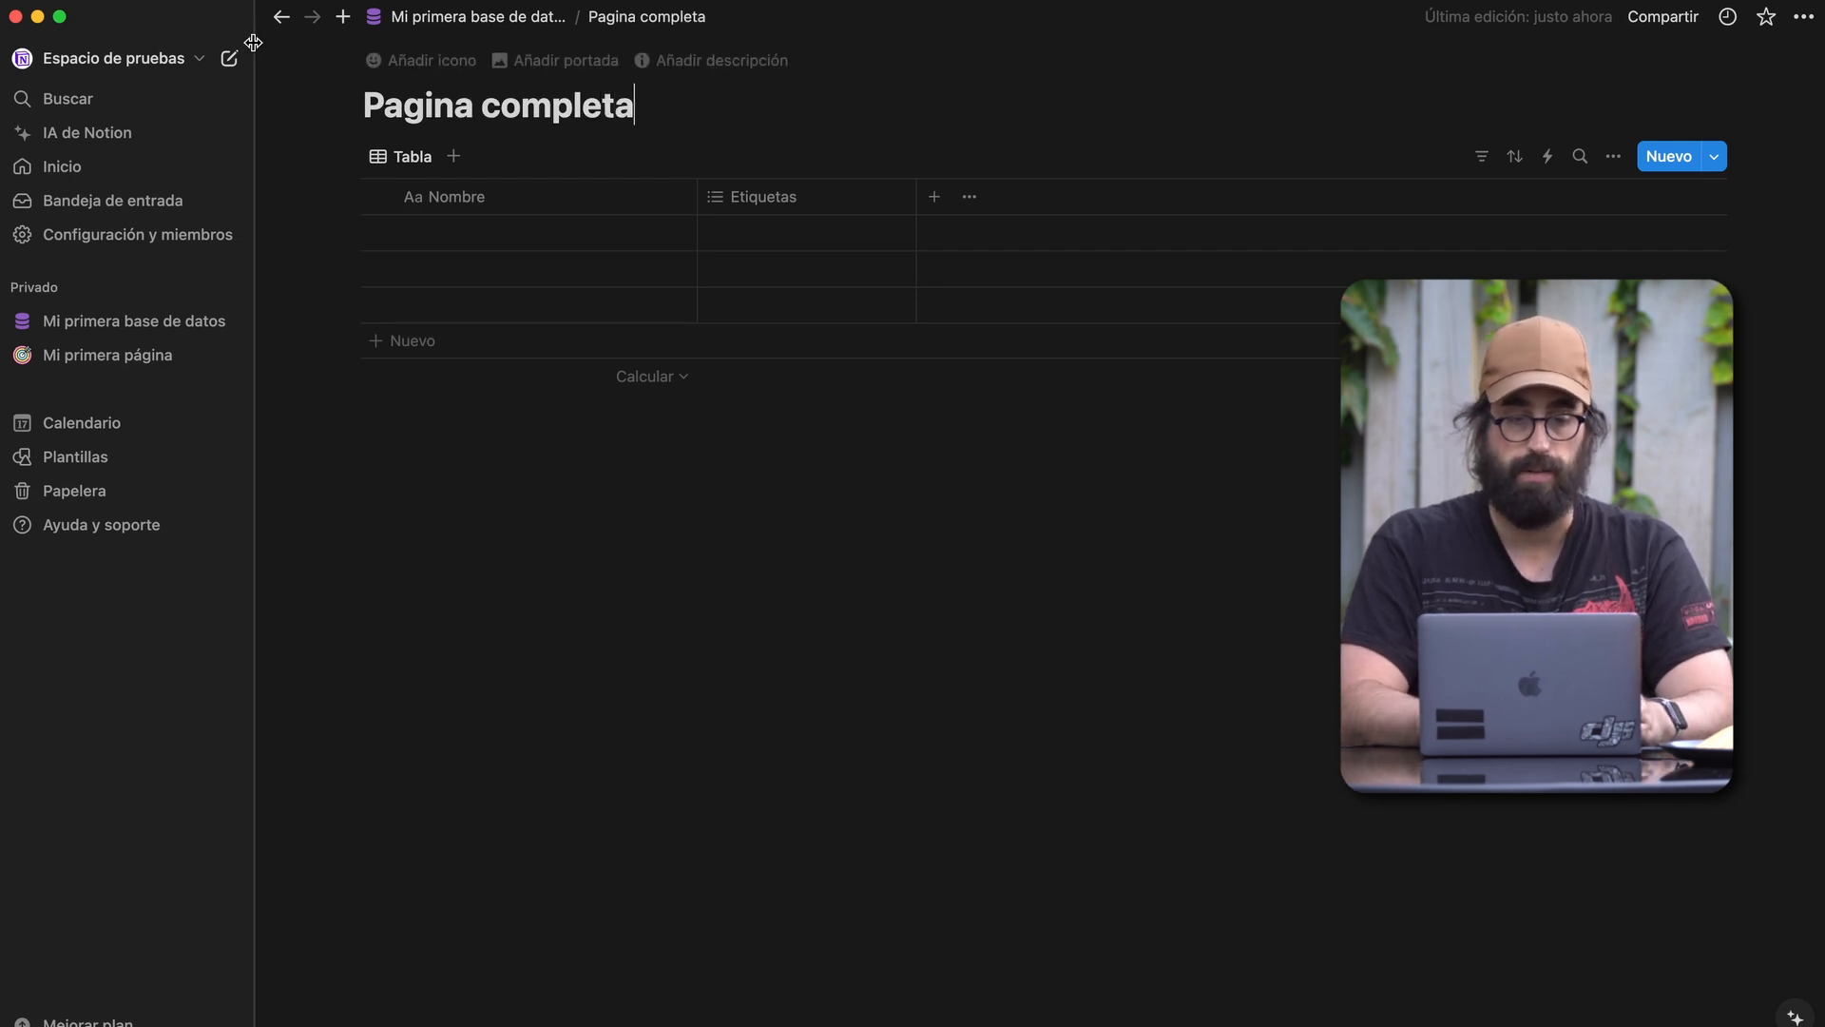
Return to 'Mi primera base de datos' and open the 'Pagina completa' link
left_click(282, 17)
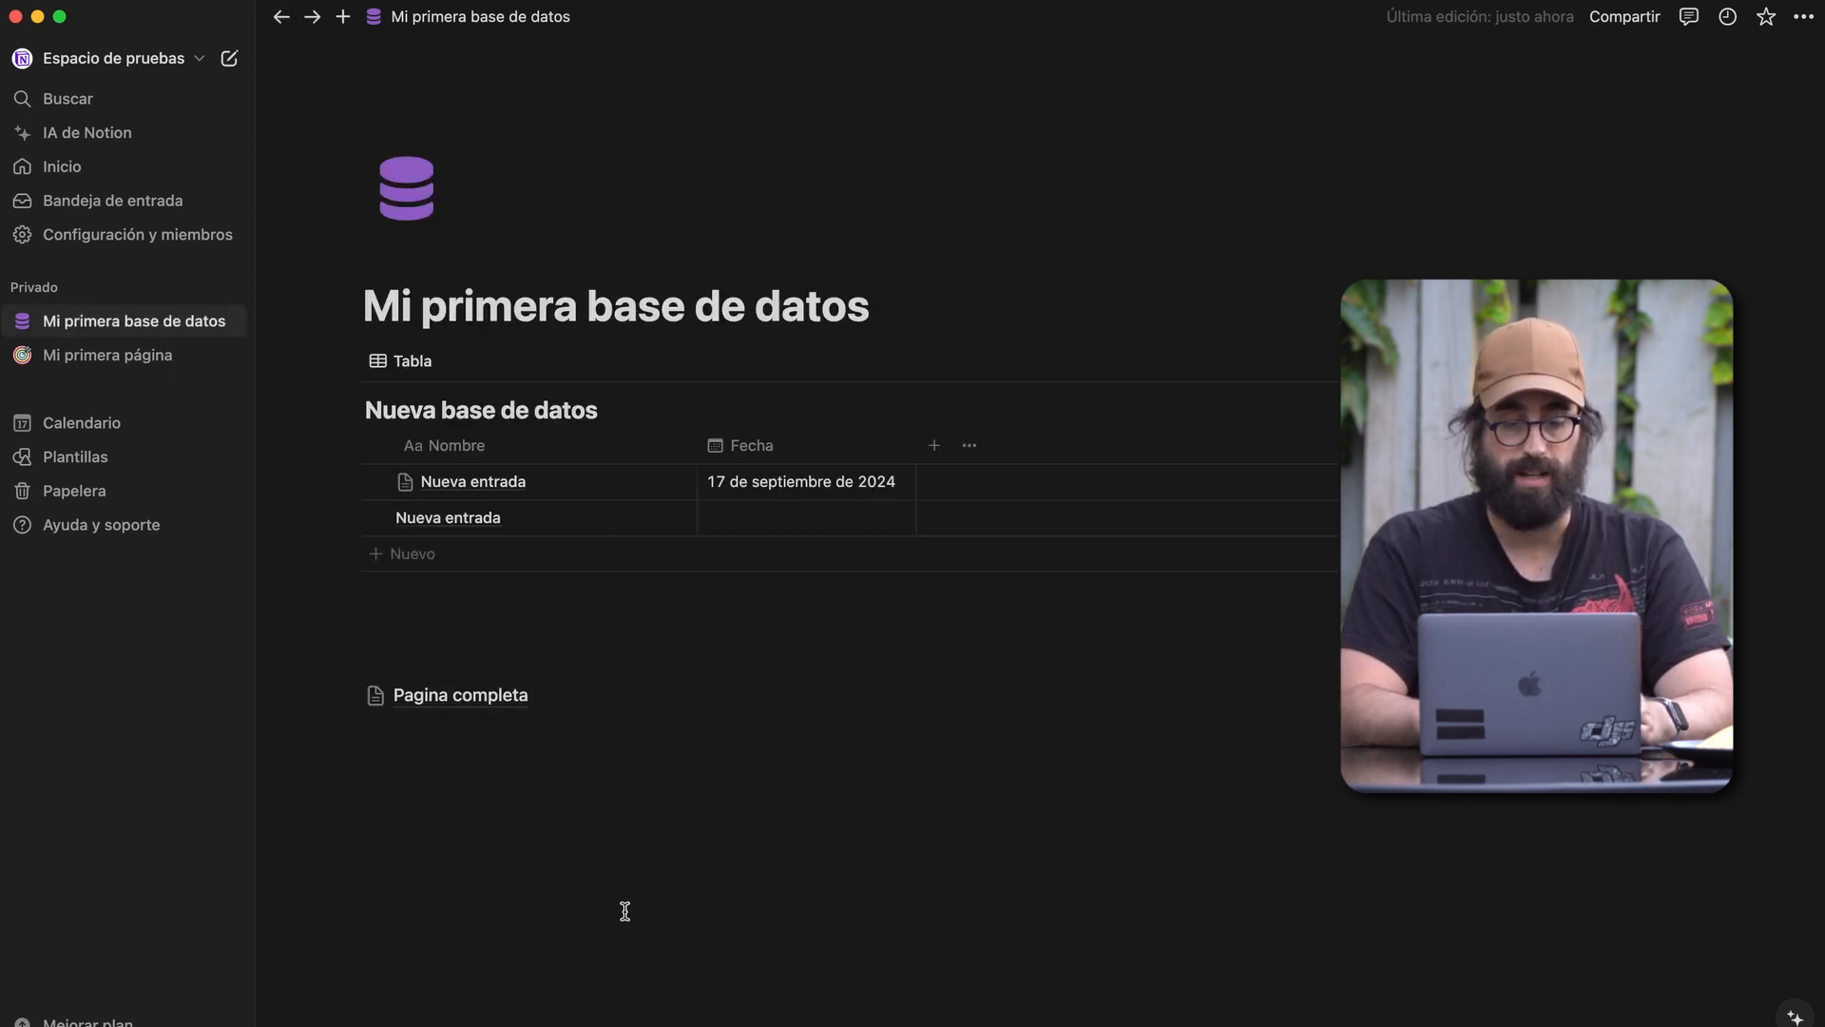
mouse_move(430, 711)
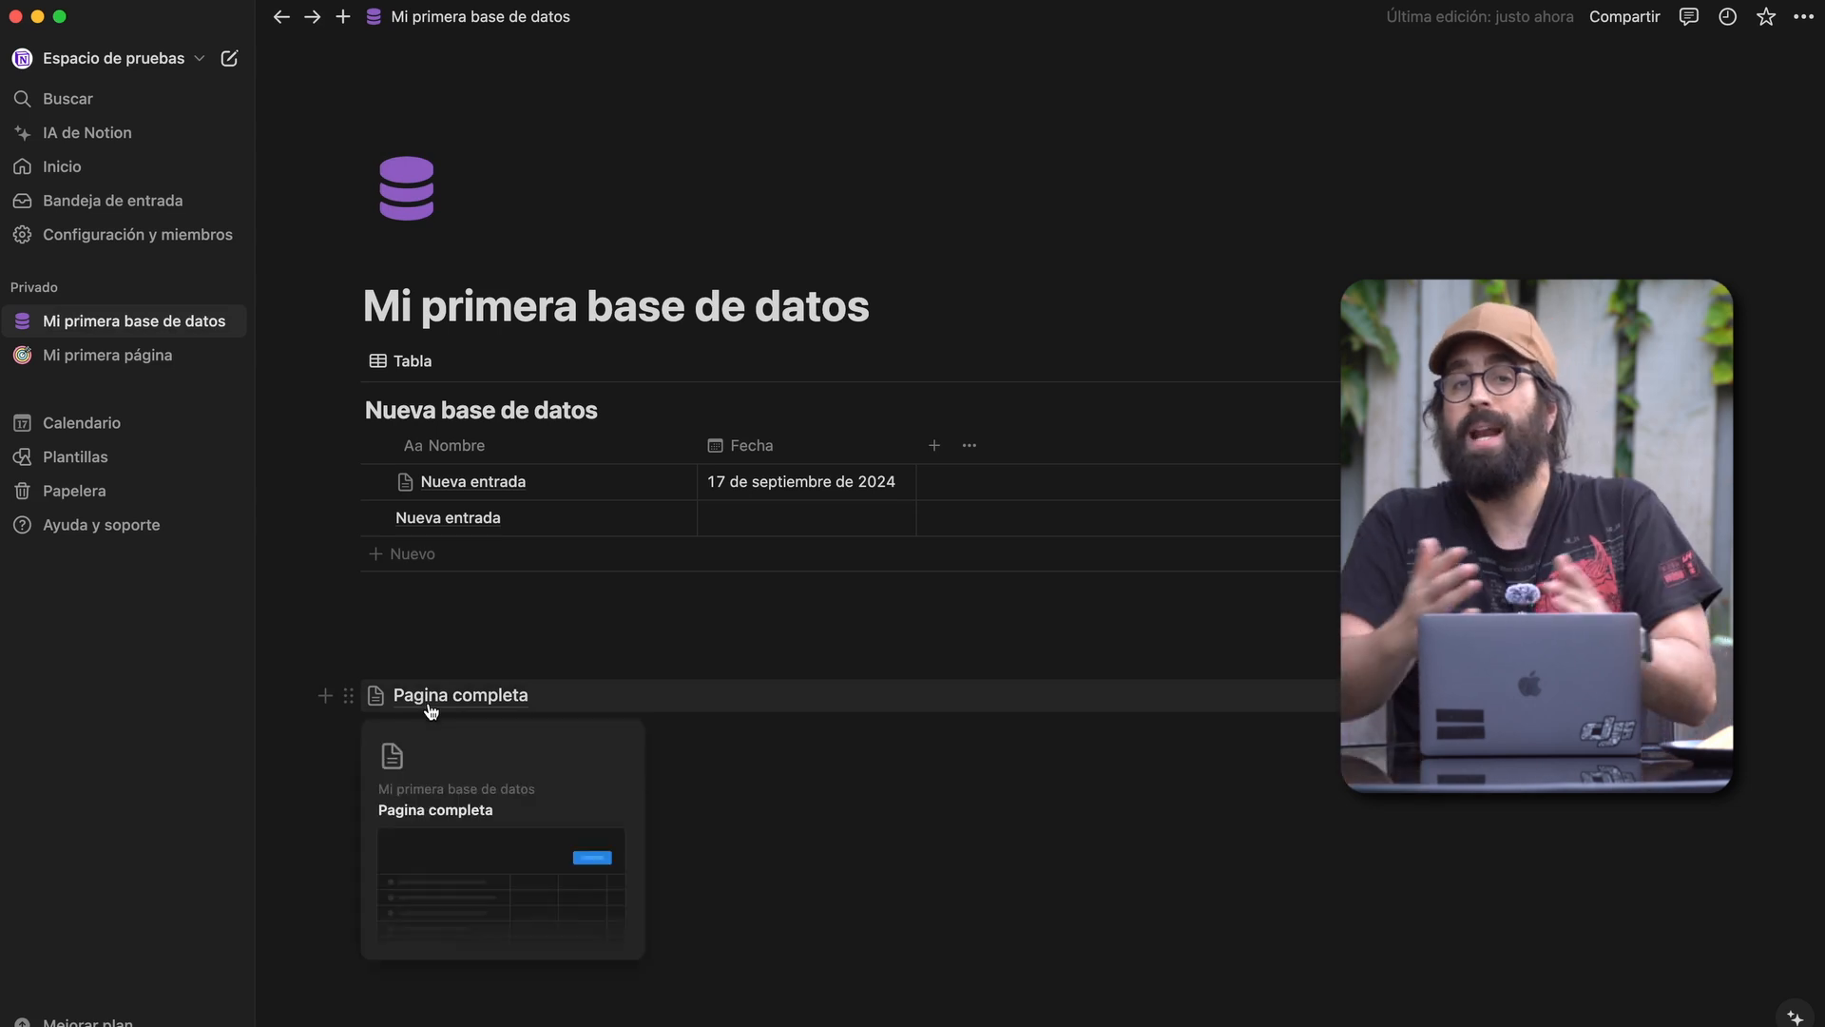
left_click(431, 695)
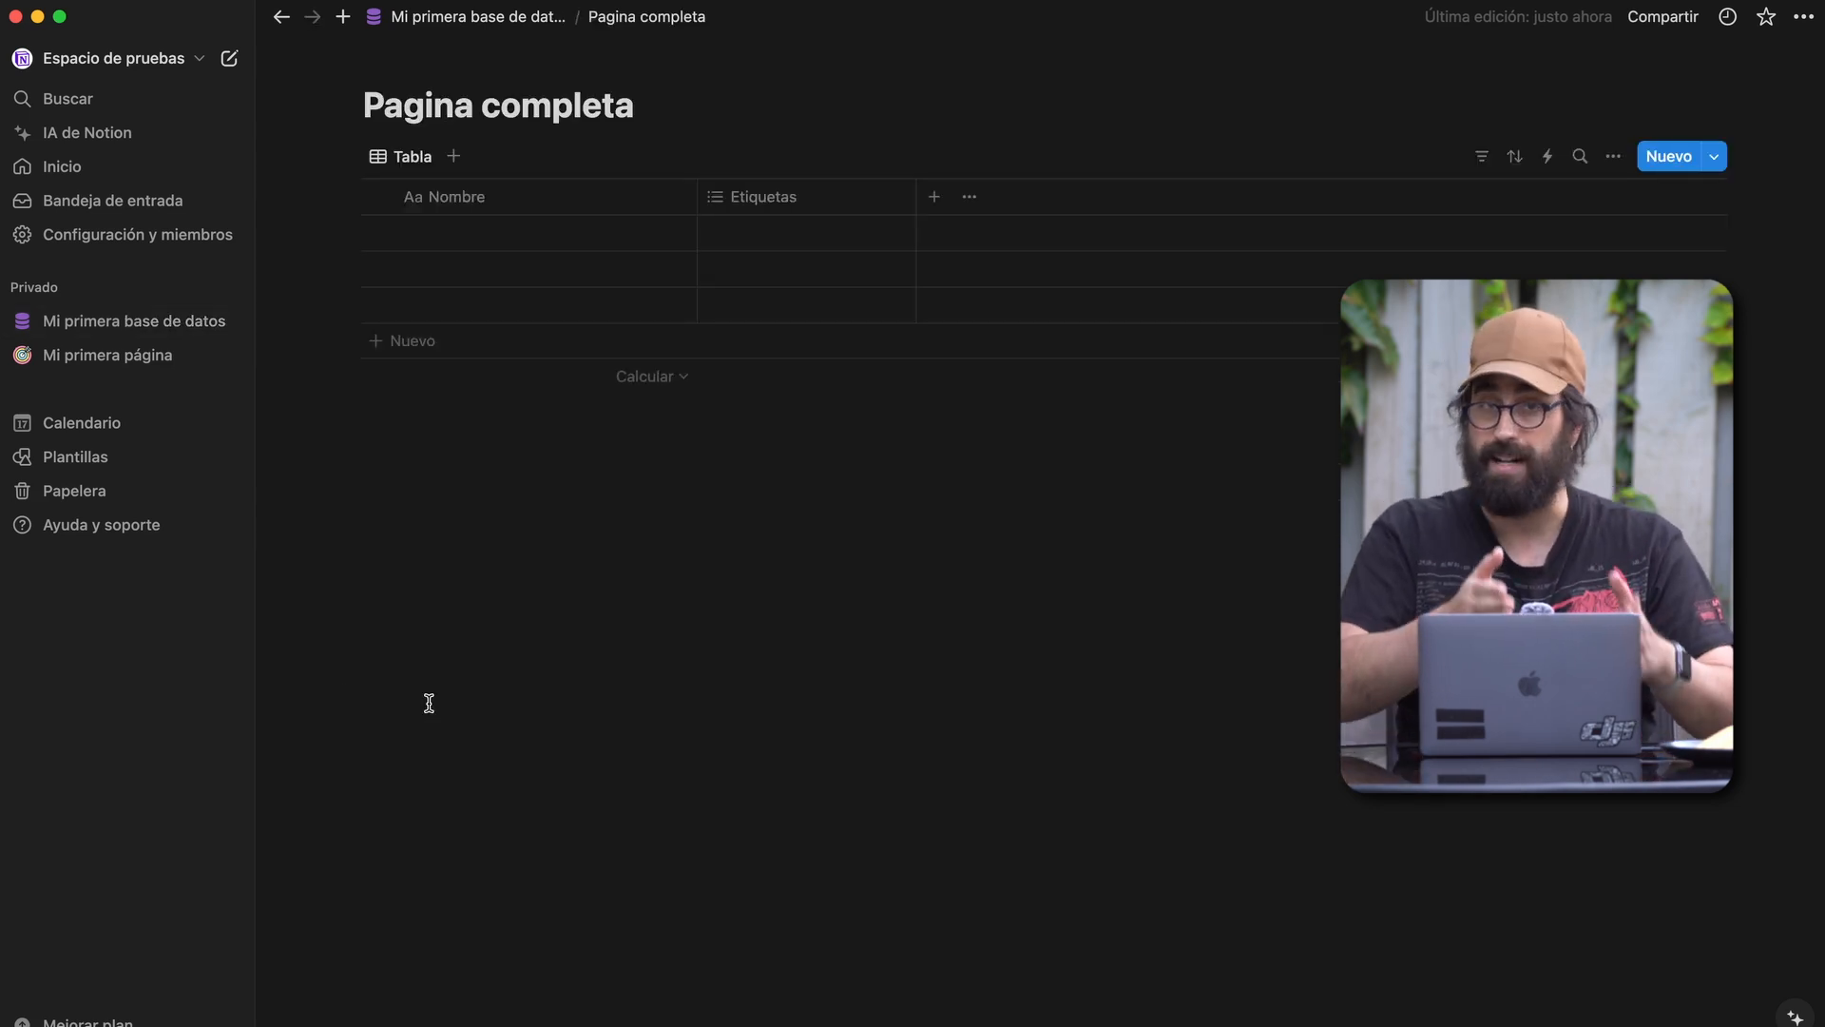